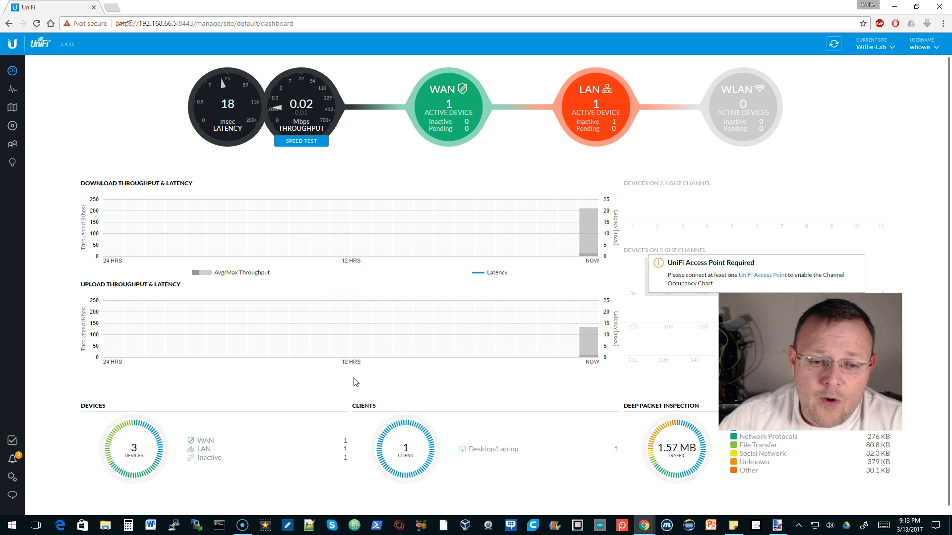
# Step: Switch to paint.net and draw a box labelled USG with two parallel horizontal lines running from its right edge
pyautogui.click(777, 525)
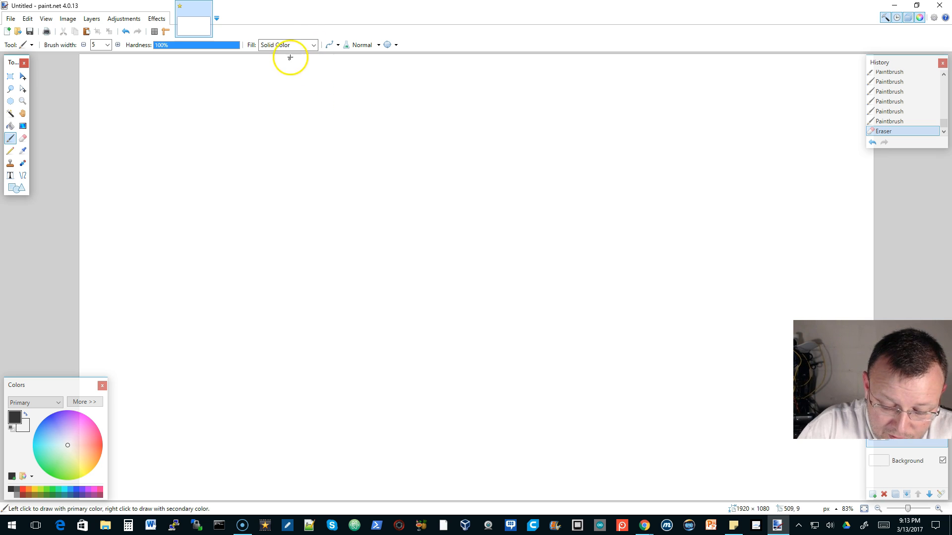
pyautogui.moveTo(281, 58)
pyautogui.mouseDown()
pyautogui.moveTo(282, 120)
pyautogui.moveTo(352, 111)
pyautogui.moveTo(353, 60)
pyautogui.moveTo(289, 57)
pyautogui.mouseUp()
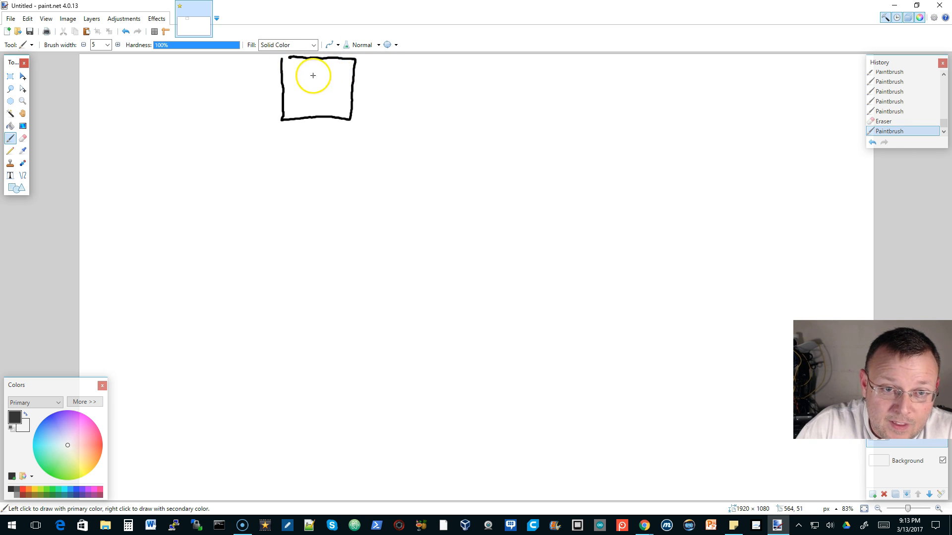
pyautogui.moveTo(303, 74)
pyautogui.mouseDown()
pyautogui.moveTo(316, 89)
pyautogui.moveTo(326, 78)
pyautogui.moveTo(323, 89)
pyautogui.moveTo(349, 84)
pyautogui.mouseUp()
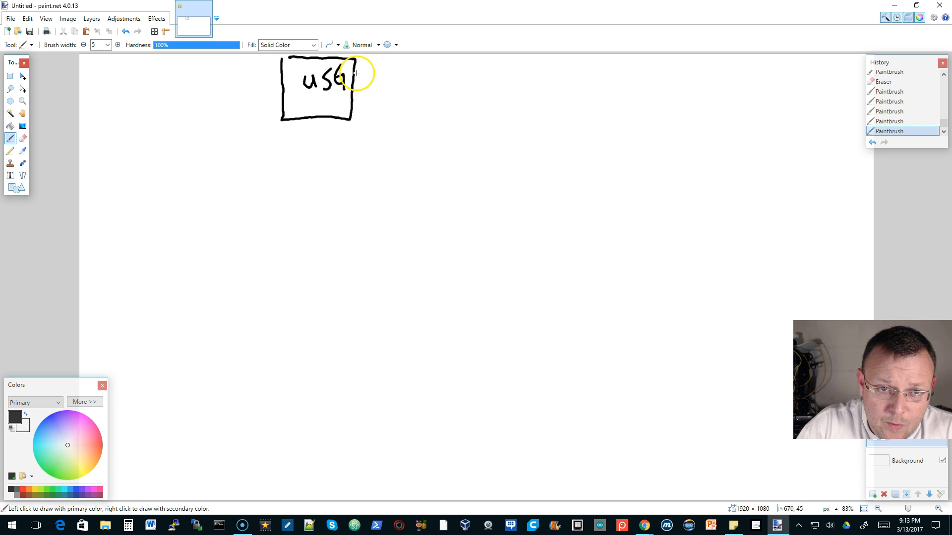
pyautogui.moveTo(355, 74); pyautogui.dragTo(449, 72)
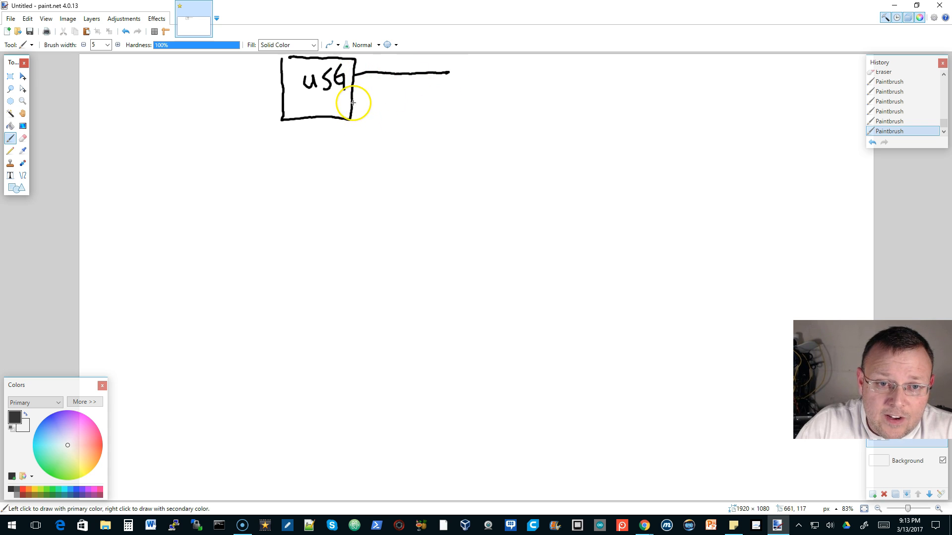
pyautogui.moveTo(352, 104); pyautogui.dragTo(365, 104)
pyautogui.moveTo(404, 103); pyautogui.dragTo(452, 105)
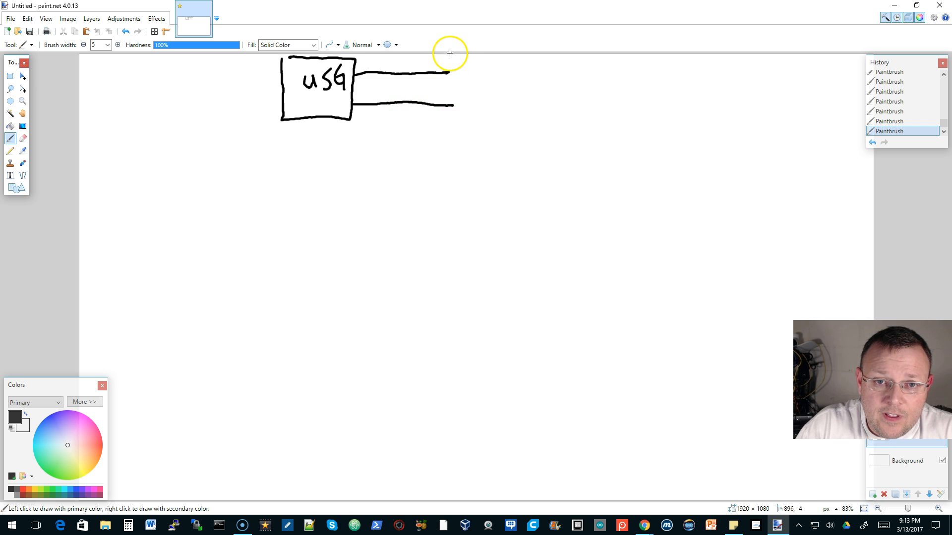
# Step: Draw a tall box labelled USW where the two lines end, and write a circled VLANS beneath it
pyautogui.moveTo(449, 65)
pyautogui.mouseDown()
pyautogui.moveTo(467, 209)
pyautogui.moveTo(518, 198)
pyautogui.moveTo(491, 59)
pyautogui.moveTo(451, 57)
pyautogui.moveTo(488, 99)
pyautogui.moveTo(492, 128)
pyautogui.moveTo(478, 140)
pyautogui.moveTo(496, 143)
pyautogui.mouseUp()
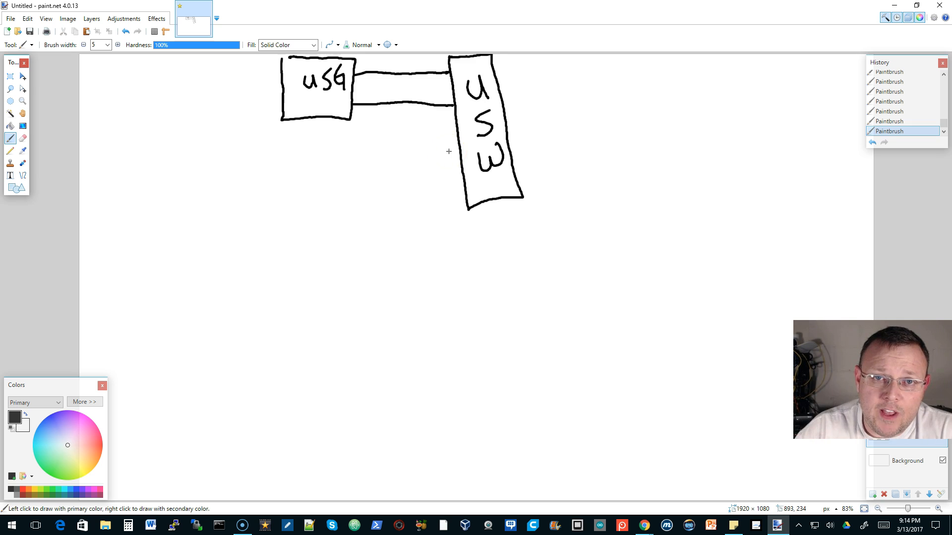
pyautogui.moveTo(463, 228)
pyautogui.mouseDown()
pyautogui.moveTo(470, 239)
pyautogui.moveTo(478, 223)
pyautogui.moveTo(493, 233)
pyautogui.moveTo(530, 210)
pyautogui.moveTo(534, 229)
pyautogui.moveTo(468, 213)
pyautogui.moveTo(513, 251)
pyautogui.moveTo(508, 200)
pyautogui.mouseUp()
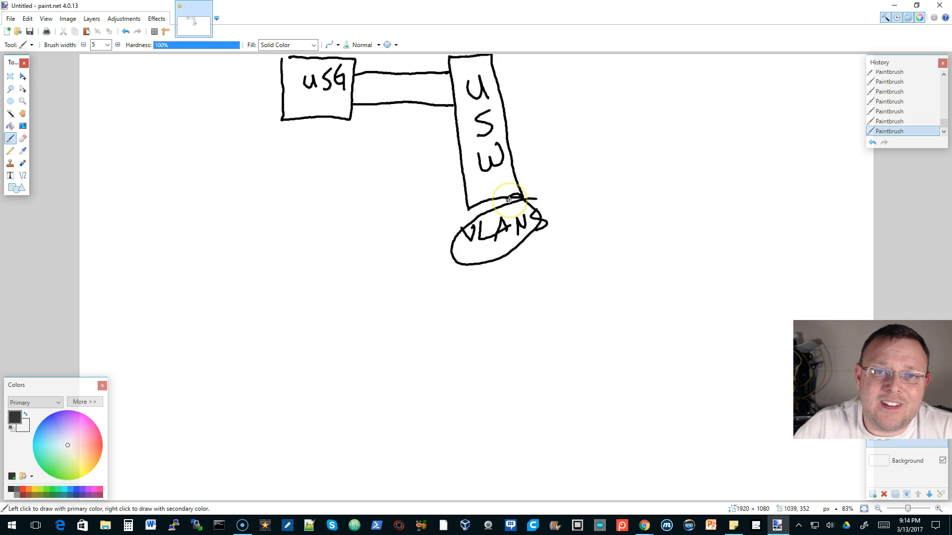
# Step: Sketch a stroke from VLANS toward the USG's connecting lines and add freehand notes in the area below the USG box
pyautogui.moveTo(459, 215)
pyautogui.mouseDown()
pyautogui.moveTo(438, 141)
pyautogui.moveTo(355, 128)
pyautogui.moveTo(369, 107)
pyautogui.moveTo(357, 140)
pyautogui.moveTo(346, 123)
pyautogui.moveTo(365, 105)
pyautogui.mouseUp()
pyautogui.moveTo(315, 228)
pyautogui.mouseDown()
pyautogui.moveTo(302, 142)
pyautogui.moveTo(296, 159)
pyautogui.mouseUp()
pyautogui.moveTo(303, 248)
pyautogui.mouseDown()
pyautogui.moveTo(294, 237)
pyautogui.moveTo(307, 265)
pyautogui.mouseUp()
pyautogui.moveTo(313, 253)
pyautogui.mouseDown()
pyautogui.moveTo(316, 266)
pyautogui.moveTo(352, 264)
pyautogui.moveTo(366, 235)
pyautogui.mouseUp()
pyautogui.click(310, 239)
pyautogui.moveTo(331, 280); pyautogui.dragTo(319, 312)
pyautogui.moveTo(339, 288)
pyautogui.mouseDown()
pyautogui.moveTo(340, 299)
pyautogui.moveTo(340, 288)
pyautogui.mouseUp()
pyautogui.moveTo(356, 285)
pyautogui.mouseDown()
pyautogui.moveTo(370, 296)
pyautogui.moveTo(389, 277)
pyautogui.moveTo(408, 283)
pyautogui.moveTo(423, 272)
pyautogui.moveTo(434, 284)
pyautogui.mouseUp()
pyautogui.click(368, 270)
pyautogui.click(437, 255)
pyautogui.moveTo(451, 252); pyautogui.dragTo(447, 293)
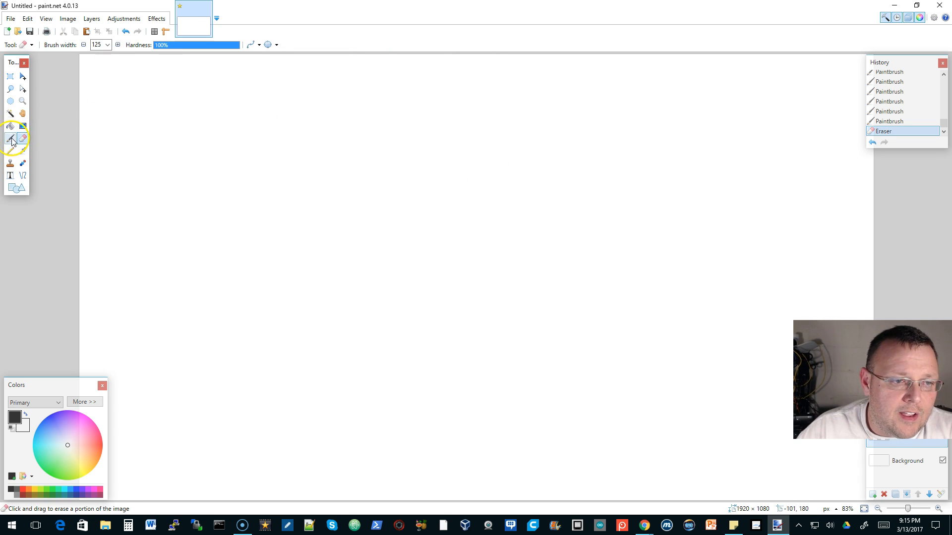
# Step: Select the Paintbrush at width 5 and draw a circle labelled USG on the blank canvas
pyautogui.click(11, 139)
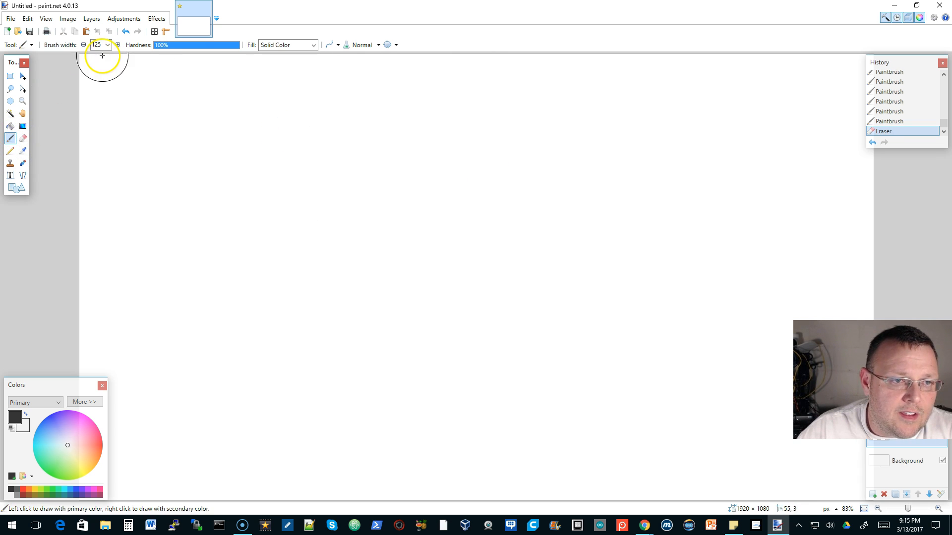
pyautogui.click(107, 45)
pyautogui.moveTo(119, 173)
pyautogui.mouseDown()
pyautogui.moveTo(132, 95)
pyautogui.moveTo(132, 70)
pyautogui.moveTo(119, 62)
pyautogui.mouseUp()
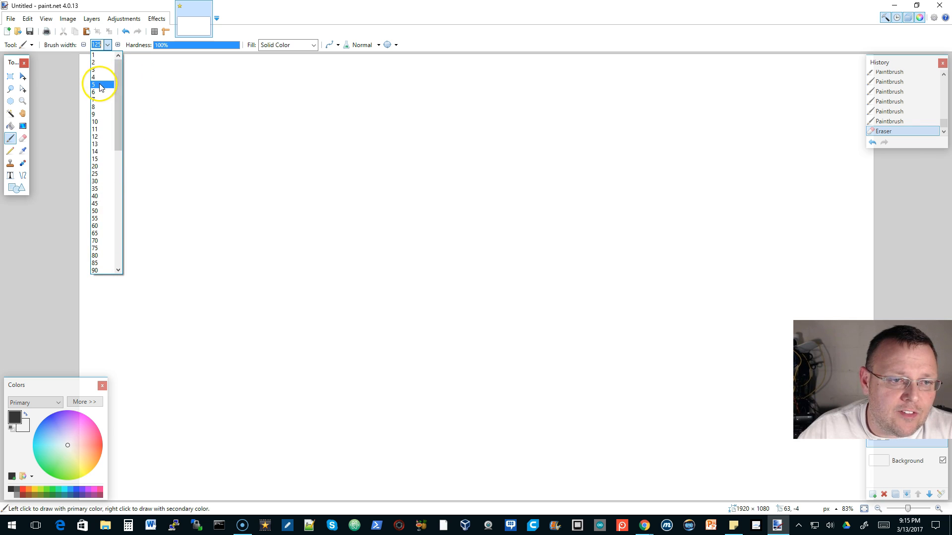
pyautogui.click(98, 84)
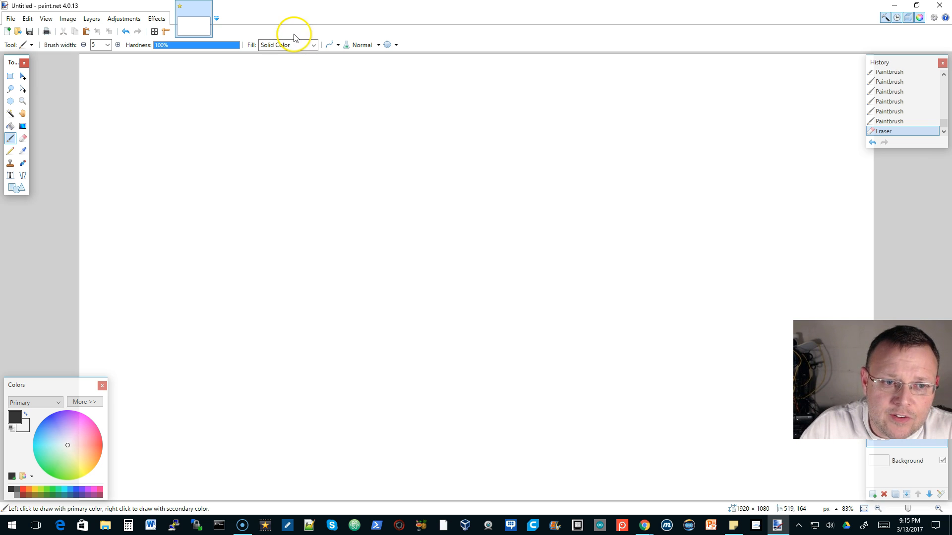
pyautogui.moveTo(287, 97)
pyautogui.mouseDown()
pyautogui.moveTo(274, 96)
pyautogui.moveTo(248, 166)
pyautogui.moveTo(344, 146)
pyautogui.moveTo(268, 93)
pyautogui.mouseUp()
pyautogui.moveTo(263, 130); pyautogui.dragTo(314, 146)
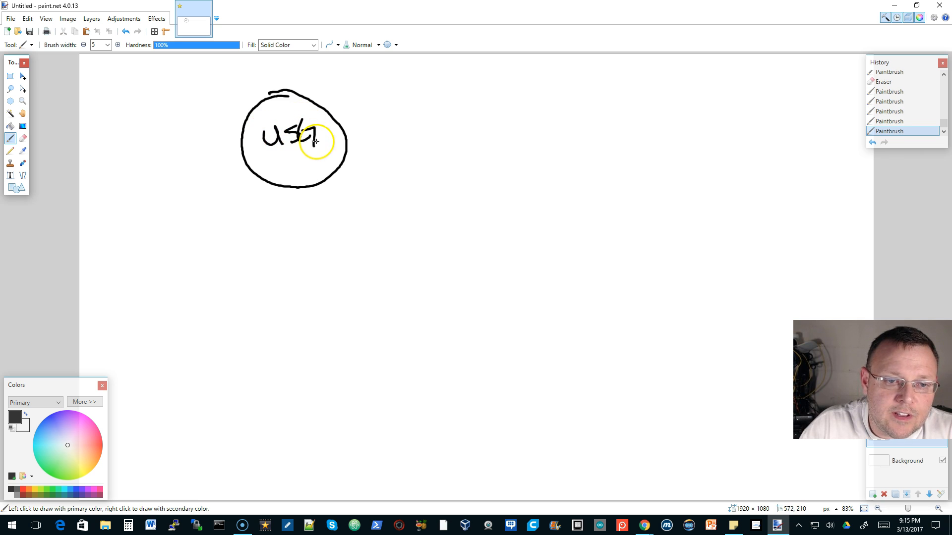
# Step: Draw four short lines out of the bottom of the USG circle and a long line down from each side
pyautogui.moveTo(263, 180)
pyautogui.mouseDown()
pyautogui.moveTo(245, 201)
pyautogui.moveTo(283, 182)
pyautogui.moveTo(277, 220)
pyautogui.mouseUp()
pyautogui.moveTo(303, 187); pyautogui.dragTo(313, 214)
pyautogui.moveTo(324, 176); pyautogui.dragTo(350, 195)
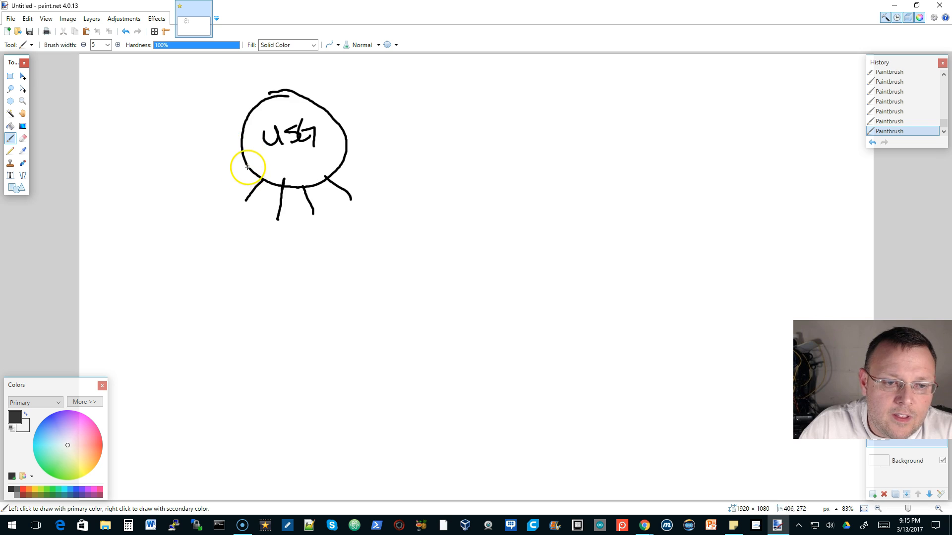
pyautogui.moveTo(244, 165); pyautogui.dragTo(234, 358)
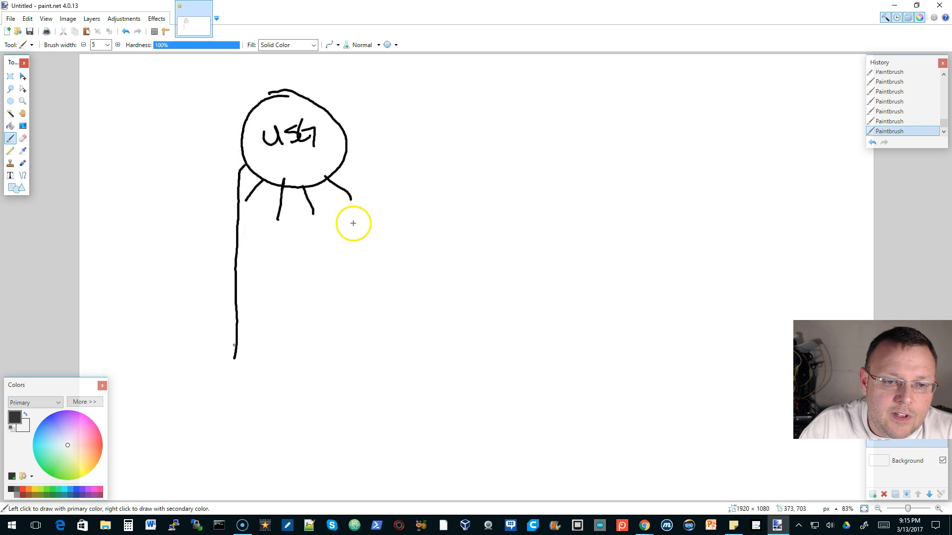
pyautogui.moveTo(345, 158)
pyautogui.mouseDown()
pyautogui.moveTo(364, 206)
pyautogui.moveTo(350, 380)
pyautogui.mouseUp()
# Step: Draw a wide rectangle at the ends of the two long lines and write Switch inside it
pyautogui.moveTo(197, 366)
pyautogui.mouseDown()
pyautogui.moveTo(298, 354)
pyautogui.moveTo(407, 360)
pyautogui.moveTo(413, 436)
pyautogui.moveTo(320, 455)
pyautogui.moveTo(184, 450)
pyautogui.moveTo(181, 388)
pyautogui.moveTo(204, 357)
pyautogui.moveTo(221, 357)
pyautogui.moveTo(251, 404)
pyautogui.moveTo(225, 425)
pyautogui.mouseUp()
pyautogui.moveTo(266, 395)
pyautogui.mouseDown()
pyautogui.moveTo(276, 414)
pyautogui.moveTo(293, 395)
pyautogui.moveTo(310, 397)
pyautogui.mouseUp()
pyautogui.moveTo(321, 402)
pyautogui.mouseDown()
pyautogui.moveTo(323, 415)
pyautogui.moveTo(334, 408)
pyautogui.mouseUp()
pyautogui.click(312, 382)
pyautogui.moveTo(343, 395)
pyautogui.mouseDown()
pyautogui.moveTo(327, 399)
pyautogui.moveTo(361, 416)
pyautogui.mouseUp()
pyautogui.moveTo(365, 376); pyautogui.dragTo(386, 415)
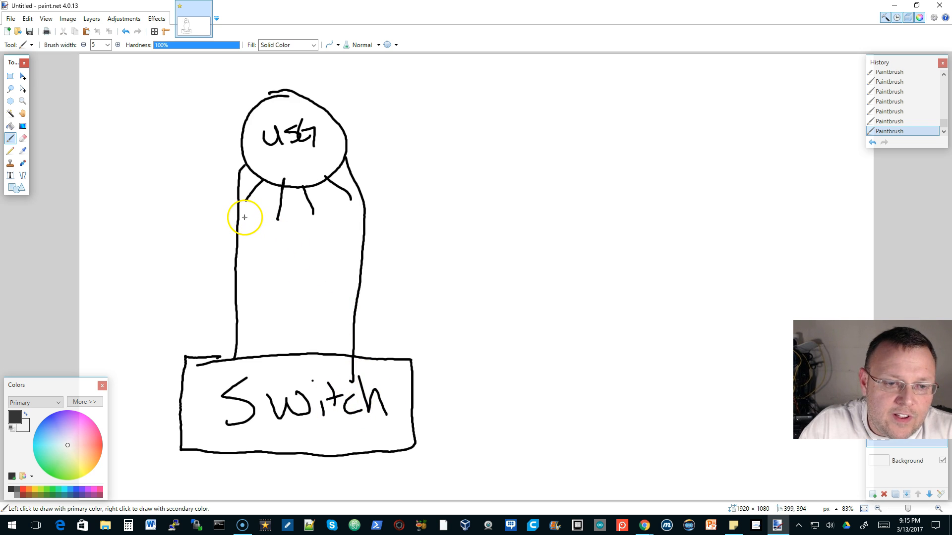
# Step: Label the four short USG lines .1, 2.1, 3.1 and 4.1, and write v2, v3 and v4 under the last three
pyautogui.moveTo(250, 207); pyautogui.dragTo(251, 218)
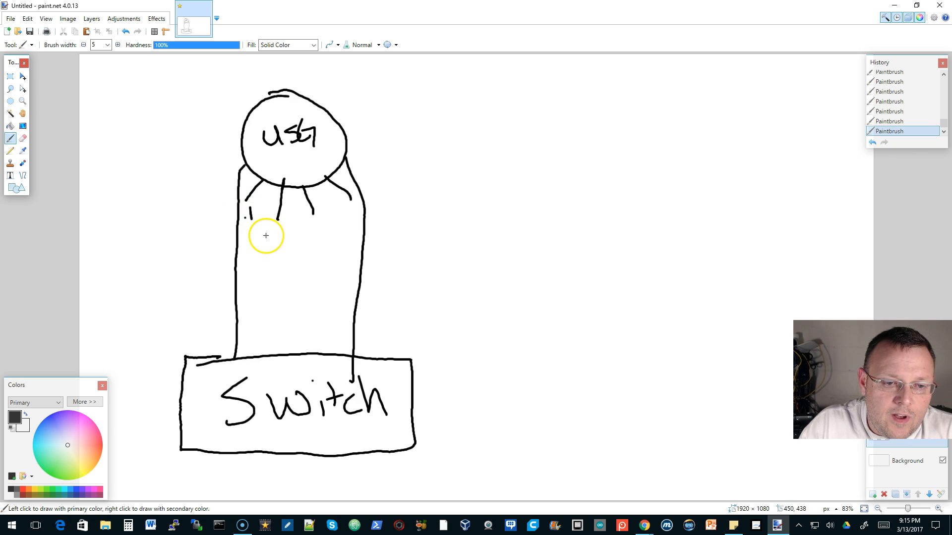
pyautogui.moveTo(264, 230)
pyautogui.mouseDown()
pyautogui.moveTo(263, 240)
pyautogui.moveTo(291, 248)
pyautogui.moveTo(362, 228)
pyautogui.mouseUp()
pyautogui.click(279, 245)
pyautogui.click(325, 243)
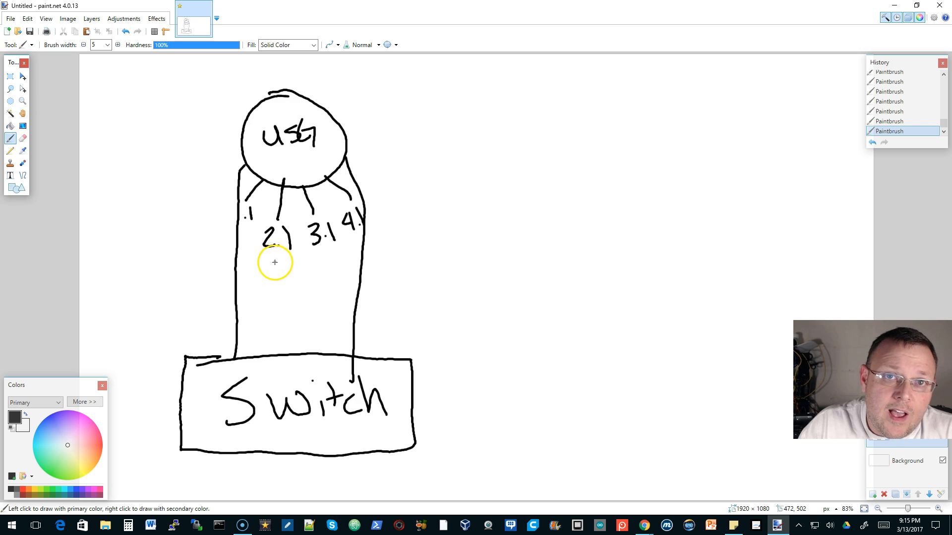
pyautogui.moveTo(271, 258)
pyautogui.mouseDown()
pyautogui.moveTo(281, 277)
pyautogui.moveTo(266, 272)
pyautogui.moveTo(324, 258)
pyautogui.moveTo(331, 271)
pyautogui.moveTo(358, 244)
pyautogui.moveTo(367, 257)
pyautogui.mouseUp()
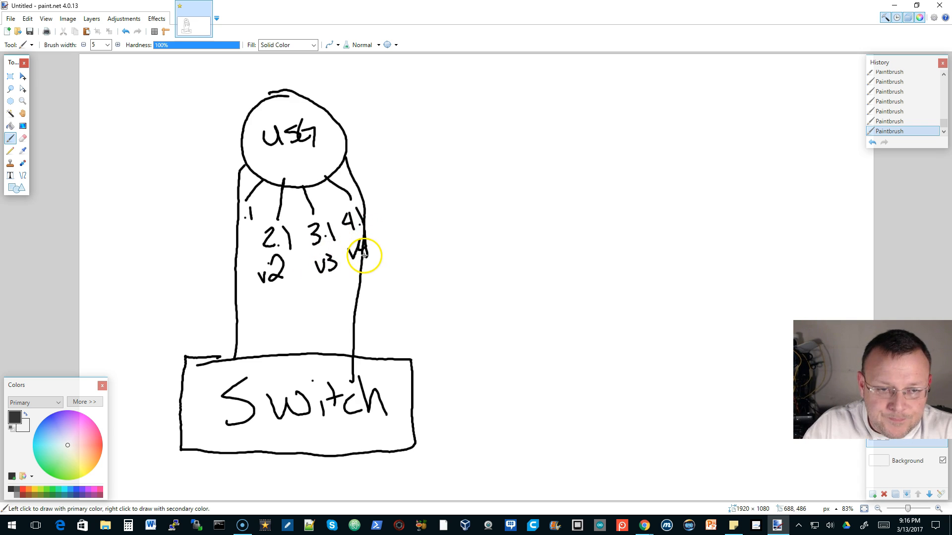
# Step: Draw ports 2, 3 and 4 on the switch's top edge, with arrows up to v2, v3 and v4
pyautogui.moveTo(234, 363)
pyautogui.mouseDown()
pyautogui.moveTo(257, 383)
pyautogui.moveTo(234, 365)
pyautogui.moveTo(284, 383)
pyautogui.moveTo(265, 363)
pyautogui.moveTo(314, 385)
pyautogui.moveTo(304, 363)
pyautogui.moveTo(309, 375)
pyautogui.moveTo(270, 374)
pyautogui.moveTo(288, 377)
pyautogui.moveTo(251, 374)
pyautogui.moveTo(240, 361)
pyautogui.moveTo(257, 338)
pyautogui.moveTo(266, 283)
pyautogui.moveTo(273, 300)
pyautogui.mouseUp()
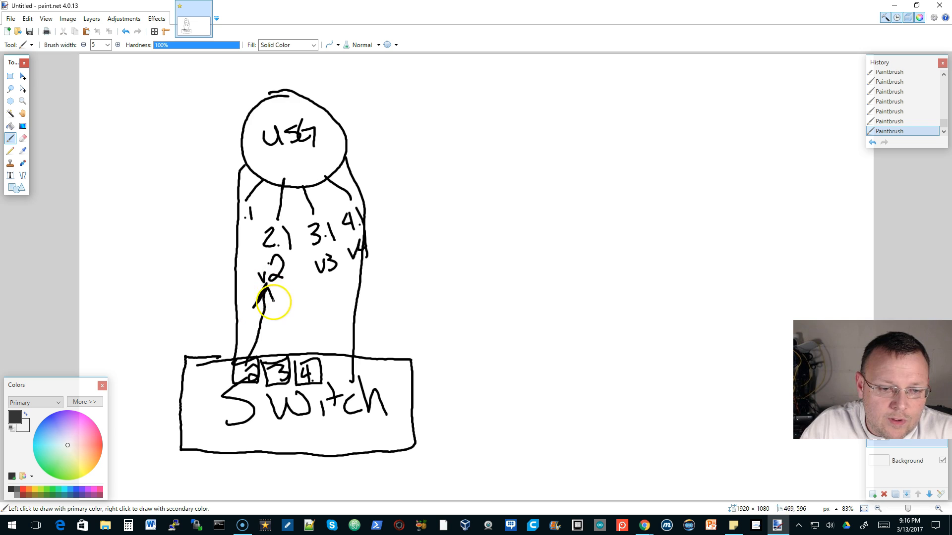
pyautogui.moveTo(285, 361)
pyautogui.mouseDown()
pyautogui.moveTo(314, 271)
pyautogui.moveTo(317, 292)
pyautogui.mouseUp()
pyautogui.moveTo(313, 370)
pyautogui.mouseDown()
pyautogui.moveTo(318, 329)
pyautogui.moveTo(352, 267)
pyautogui.moveTo(354, 281)
pyautogui.mouseUp()
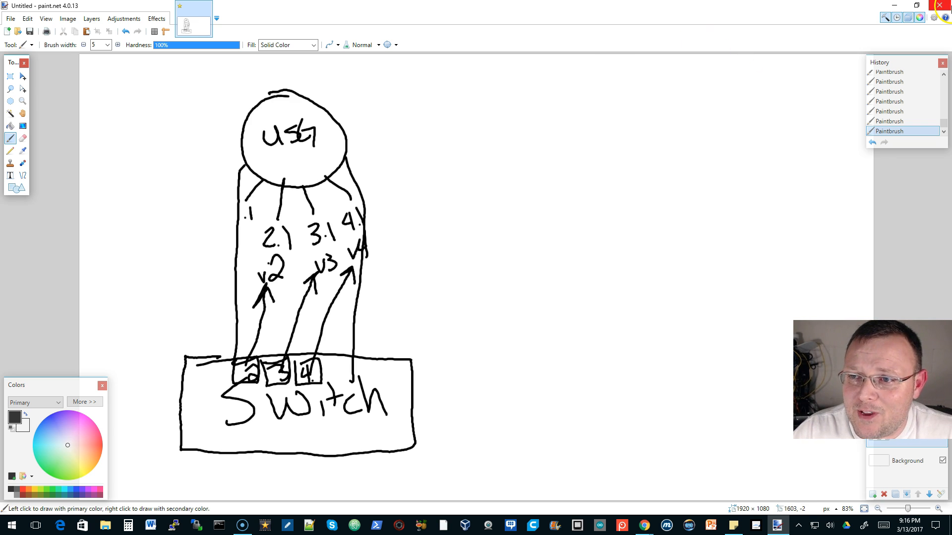
# Step: Switch to the UniFi controller and open the list of devices
pyautogui.click(894, 9)
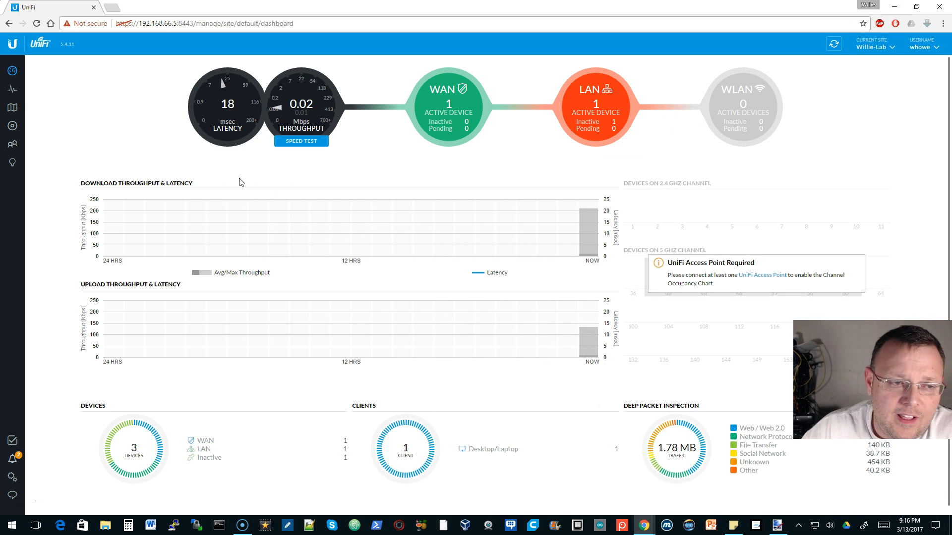
pyautogui.click(13, 126)
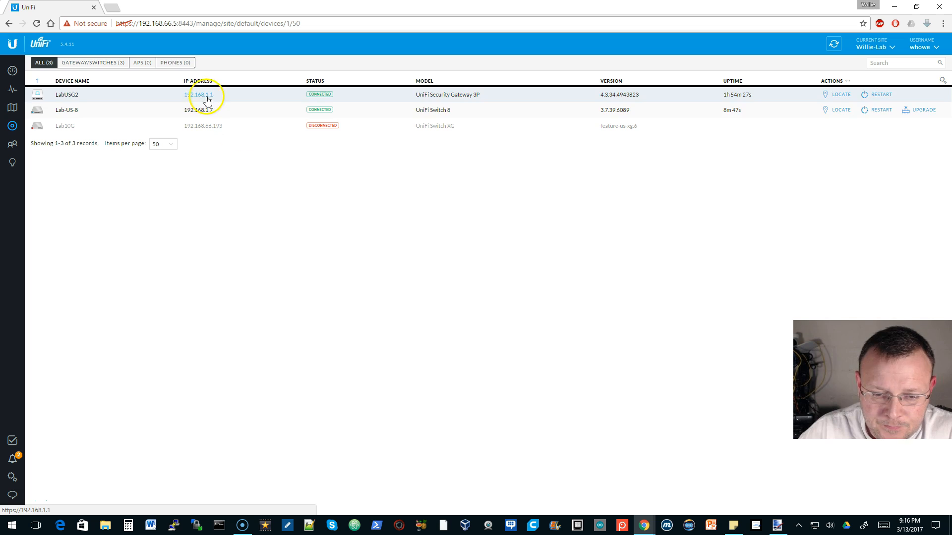
# Step: Return to paint.net and write the underlined heading Native VLAN to the right of the USG diagram
pyautogui.click(777, 525)
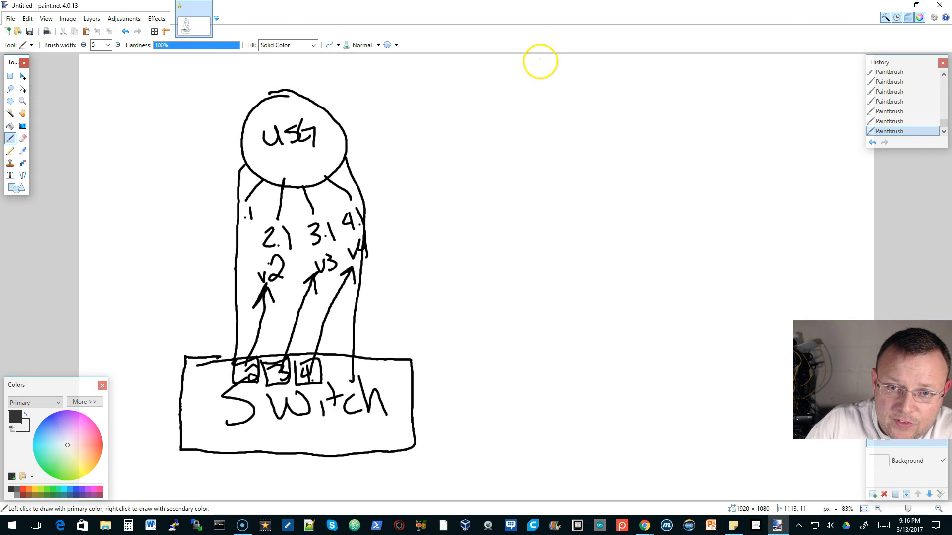
pyautogui.moveTo(477, 143)
pyautogui.mouseDown()
pyautogui.moveTo(489, 107)
pyautogui.moveTo(499, 107)
pyautogui.moveTo(517, 145)
pyautogui.mouseUp()
pyautogui.moveTo(522, 112)
pyautogui.mouseDown()
pyautogui.moveTo(517, 146)
pyautogui.moveTo(531, 126)
pyautogui.moveTo(568, 160)
pyautogui.moveTo(605, 139)
pyautogui.moveTo(629, 140)
pyautogui.moveTo(633, 162)
pyautogui.moveTo(656, 139)
pyautogui.mouseUp()
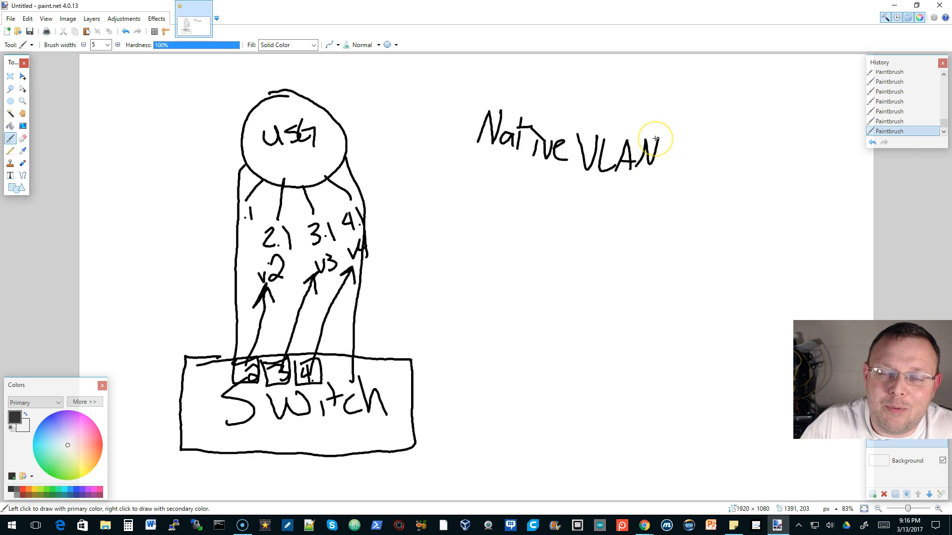
pyautogui.moveTo(466, 157); pyautogui.dragTo(683, 187)
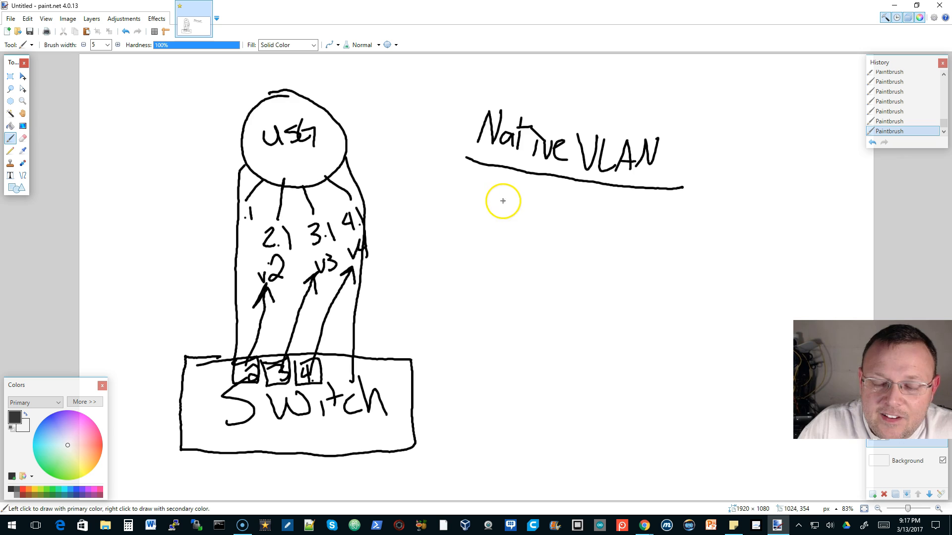
# Step: Write 1, 100 and 200 under the heading, circle the 1 heavily, and point an arrow from another underlined 1 at it
pyautogui.moveTo(489, 187)
pyautogui.mouseDown()
pyautogui.moveTo(497, 180)
pyautogui.moveTo(497, 217)
pyautogui.moveTo(519, 217)
pyautogui.mouseUp()
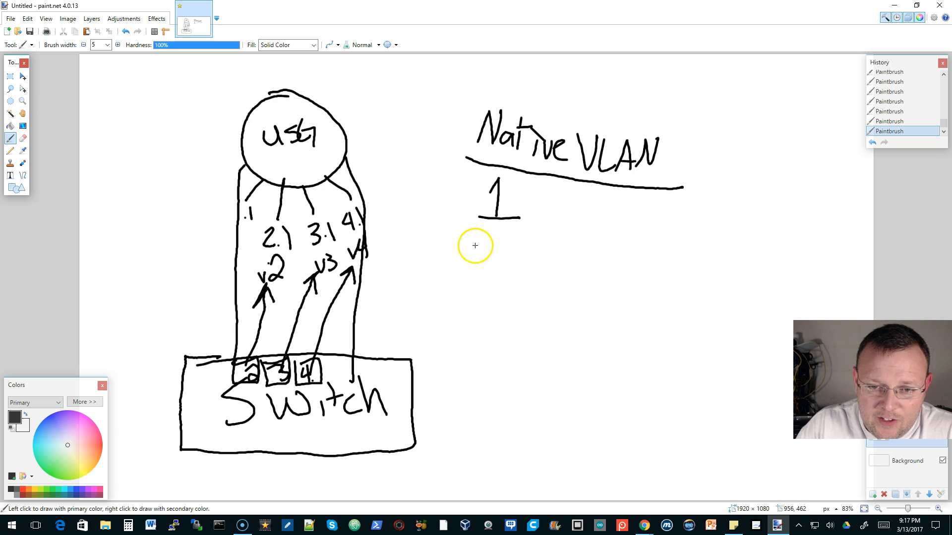
pyautogui.moveTo(489, 252)
pyautogui.mouseDown()
pyautogui.moveTo(488, 273)
pyautogui.moveTo(502, 255)
pyautogui.moveTo(522, 255)
pyautogui.mouseUp()
pyautogui.moveTo(510, 297)
pyautogui.mouseDown()
pyautogui.moveTo(533, 323)
pyautogui.moveTo(536, 298)
pyautogui.moveTo(556, 295)
pyautogui.mouseUp()
pyautogui.moveTo(467, 174)
pyautogui.mouseDown()
pyautogui.moveTo(527, 215)
pyautogui.moveTo(473, 177)
pyautogui.mouseUp()
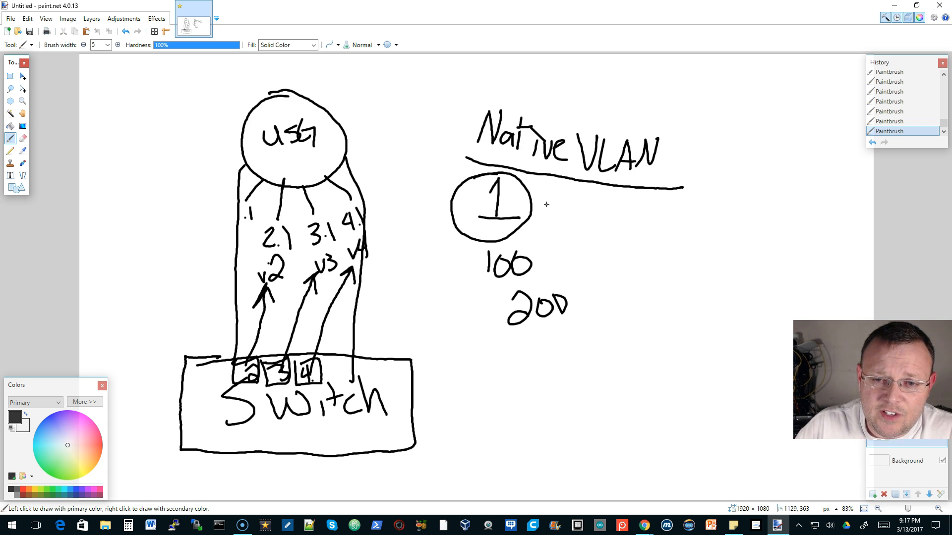
pyautogui.moveTo(496, 181)
pyautogui.mouseDown()
pyautogui.moveTo(461, 196)
pyautogui.moveTo(480, 192)
pyautogui.moveTo(474, 187)
pyautogui.moveTo(511, 221)
pyautogui.moveTo(502, 195)
pyautogui.moveTo(510, 186)
pyautogui.moveTo(522, 206)
pyautogui.moveTo(595, 216)
pyautogui.moveTo(537, 213)
pyautogui.moveTo(538, 229)
pyautogui.moveTo(638, 232)
pyautogui.mouseUp()
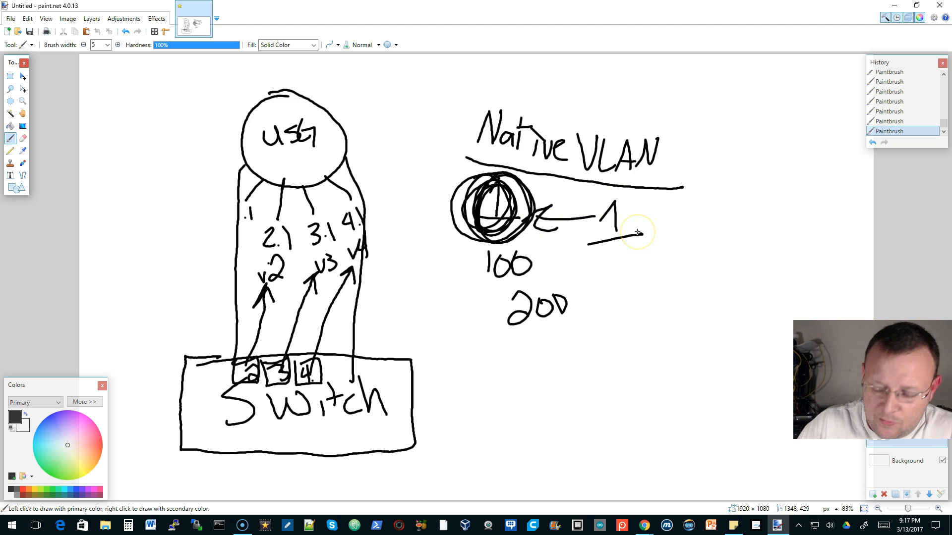
# Step: Glance at the UniFi device list, then erase the whole drawing in paint.net with the Eraser at width 150
pyautogui.click(894, 5)
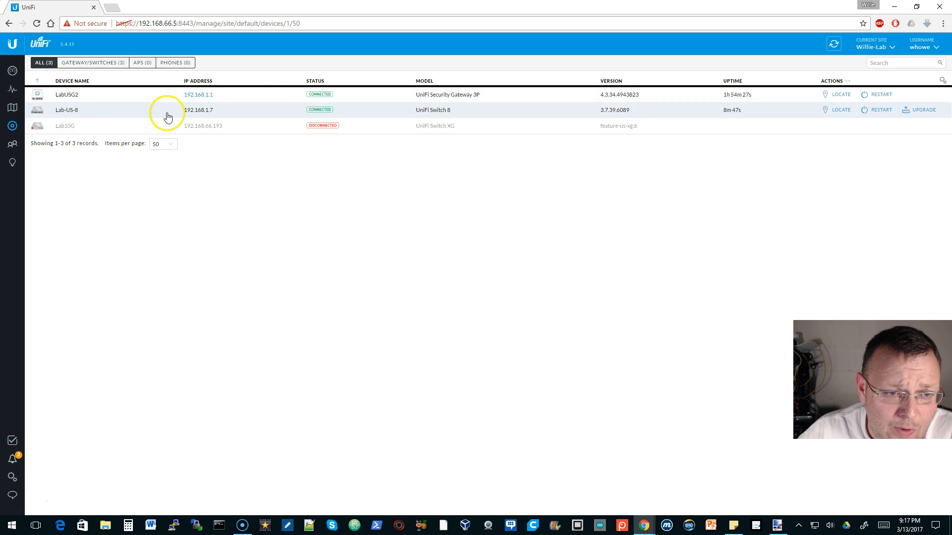
pyautogui.click(778, 525)
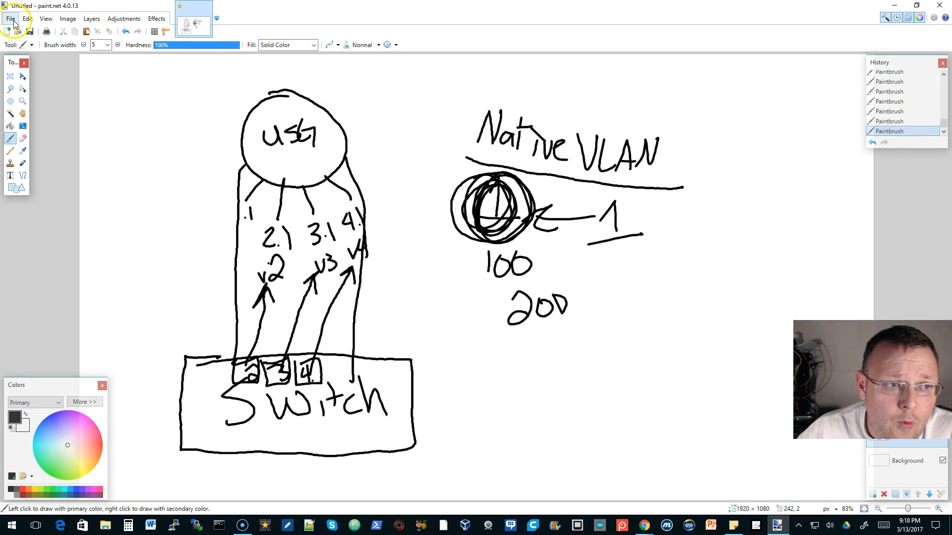
pyautogui.click(22, 138)
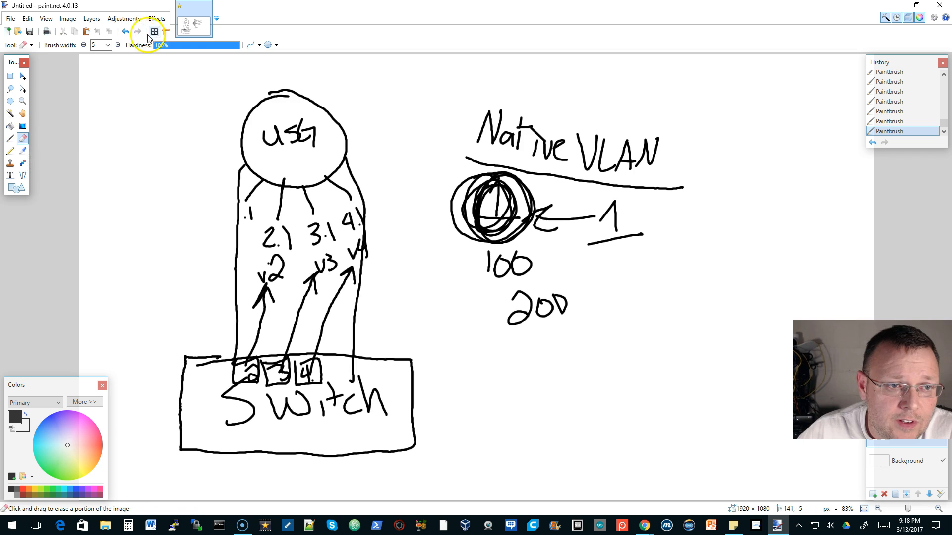
pyautogui.click(106, 45)
pyautogui.click(96, 271)
pyautogui.moveTo(352, 134)
pyautogui.mouseDown()
pyautogui.moveTo(193, 115)
pyautogui.moveTo(275, 229)
pyautogui.moveTo(206, 382)
pyautogui.moveTo(395, 455)
pyautogui.moveTo(382, 376)
pyautogui.moveTo(173, 408)
pyautogui.moveTo(405, 400)
pyautogui.moveTo(276, 383)
pyautogui.moveTo(445, 323)
pyautogui.moveTo(232, 252)
pyautogui.moveTo(620, 332)
pyautogui.moveTo(528, 149)
pyautogui.moveTo(603, 104)
pyautogui.moveTo(483, 239)
pyautogui.moveTo(442, 182)
pyautogui.moveTo(733, 208)
pyautogui.moveTo(629, 204)
pyautogui.mouseUp()
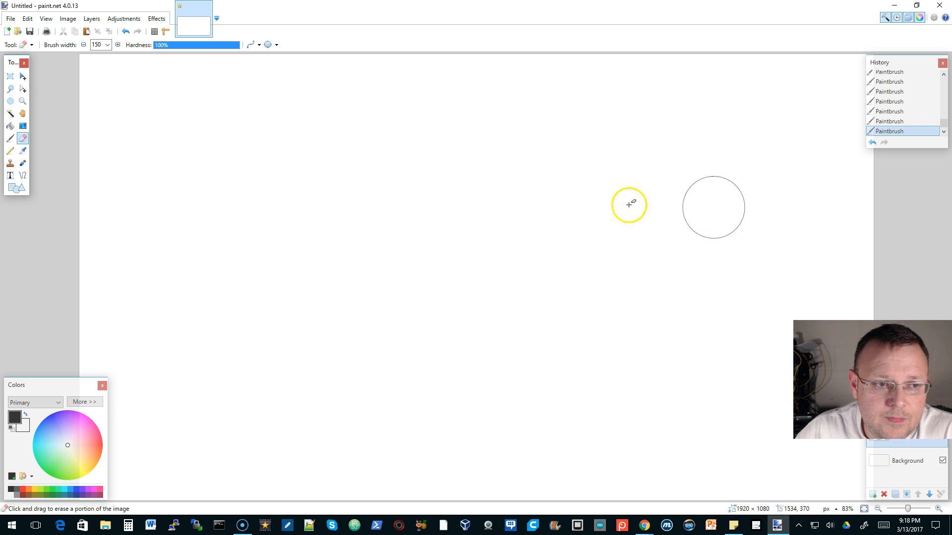
# Step: Reset the brush width to 5 and paint a new circle labelled USG in the left part of the cleared canvas
pyautogui.click(108, 45)
pyautogui.moveTo(119, 195); pyautogui.dragTo(121, 94)
pyautogui.click(95, 84)
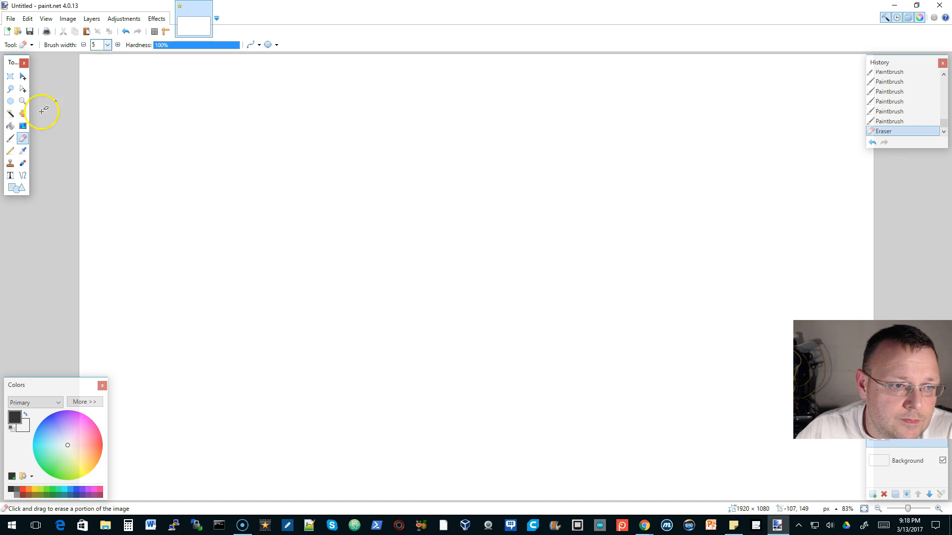
pyautogui.click(9, 138)
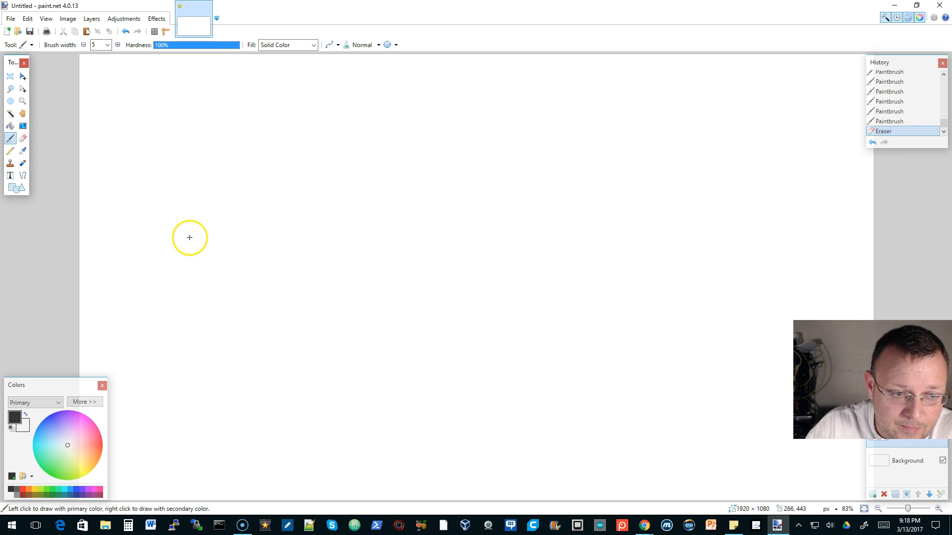
pyautogui.moveTo(195, 169)
pyautogui.mouseDown()
pyautogui.moveTo(171, 174)
pyautogui.moveTo(226, 264)
pyautogui.moveTo(215, 163)
pyautogui.moveTo(188, 169)
pyautogui.mouseUp()
pyautogui.moveTo(179, 208); pyautogui.dragTo(200, 208)
pyautogui.moveTo(210, 195)
pyautogui.mouseDown()
pyautogui.moveTo(217, 216)
pyautogui.moveTo(208, 222)
pyautogui.mouseUp()
pyautogui.moveTo(217, 193); pyautogui.dragTo(234, 219)
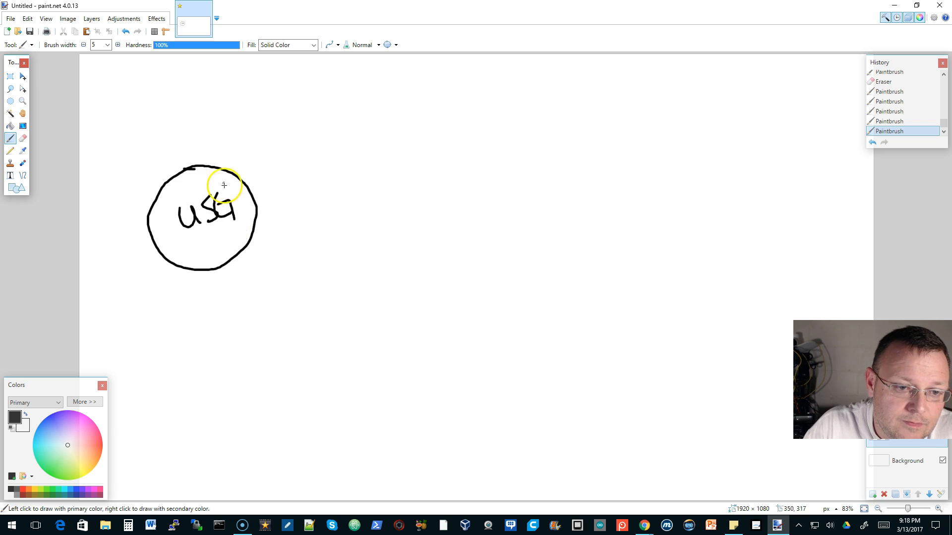
# Step: Write .1 above the USG circle and draw two lines from it to a tall box labelled Switch with an arrow
pyautogui.click(209, 153)
pyautogui.moveTo(216, 137); pyautogui.dragTo(223, 152)
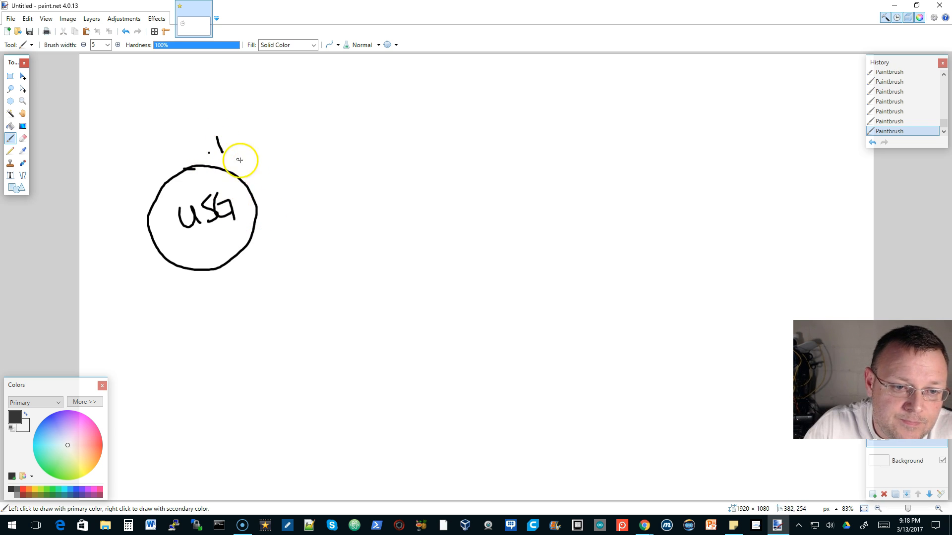
pyautogui.moveTo(254, 198); pyautogui.dragTo(459, 192)
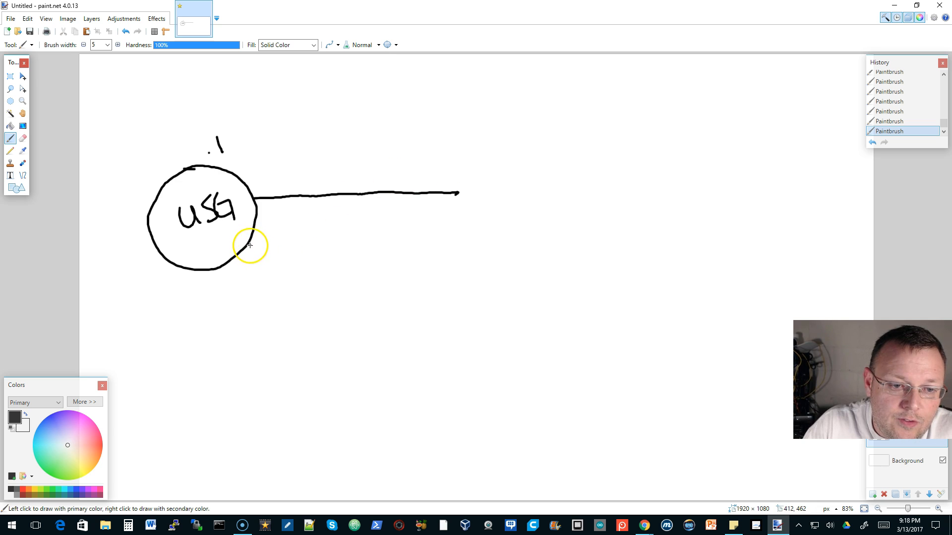
pyautogui.moveTo(249, 245)
pyautogui.mouseDown()
pyautogui.moveTo(471, 230)
pyautogui.moveTo(452, 201)
pyautogui.moveTo(449, 125)
pyautogui.moveTo(472, 107)
pyautogui.moveTo(525, 97)
pyautogui.moveTo(562, 346)
pyautogui.moveTo(508, 361)
pyautogui.moveTo(468, 340)
pyautogui.moveTo(454, 274)
pyautogui.moveTo(462, 246)
pyautogui.mouseUp()
pyautogui.moveTo(572, 132)
pyautogui.mouseDown()
pyautogui.moveTo(578, 128)
pyautogui.moveTo(551, 136)
pyautogui.moveTo(567, 152)
pyautogui.mouseUp()
pyautogui.moveTo(613, 111)
pyautogui.mouseDown()
pyautogui.moveTo(601, 132)
pyautogui.moveTo(638, 121)
pyautogui.moveTo(648, 107)
pyautogui.moveTo(671, 117)
pyautogui.moveTo(670, 99)
pyautogui.moveTo(689, 126)
pyautogui.moveTo(645, 137)
pyautogui.moveTo(661, 119)
pyautogui.mouseUp()
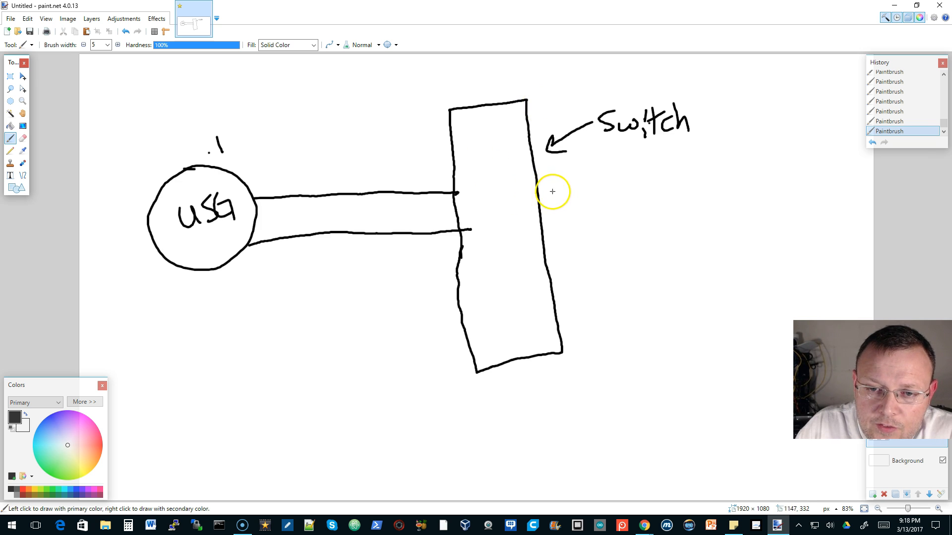
# Step: Write VLANS beside the switch box and add short dashes between the two connecting lines at its near edge
pyautogui.moveTo(550, 183)
pyautogui.mouseDown()
pyautogui.moveTo(568, 183)
pyautogui.moveTo(586, 205)
pyautogui.moveTo(623, 180)
pyautogui.moveTo(624, 199)
pyautogui.mouseUp()
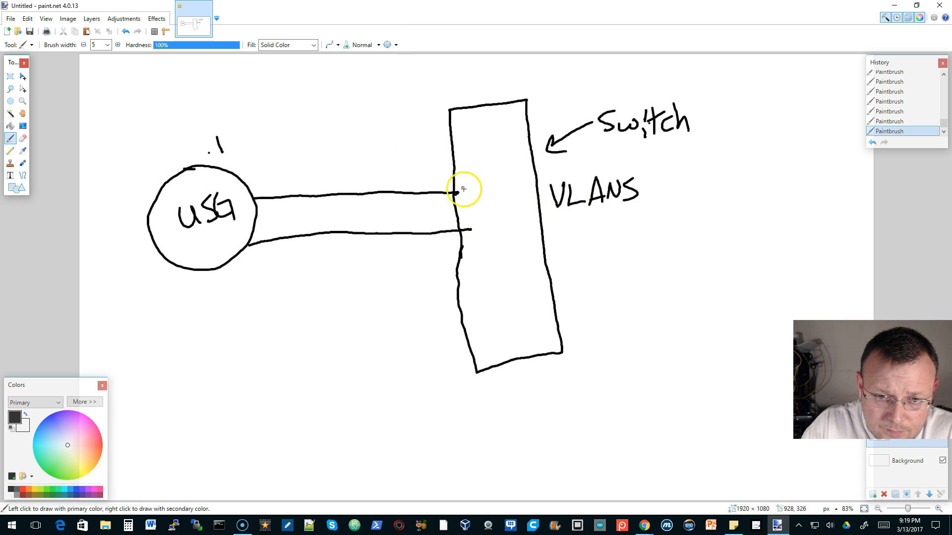
pyautogui.moveTo(442, 203); pyautogui.dragTo(463, 199)
pyautogui.moveTo(441, 217); pyautogui.dragTo(470, 221)
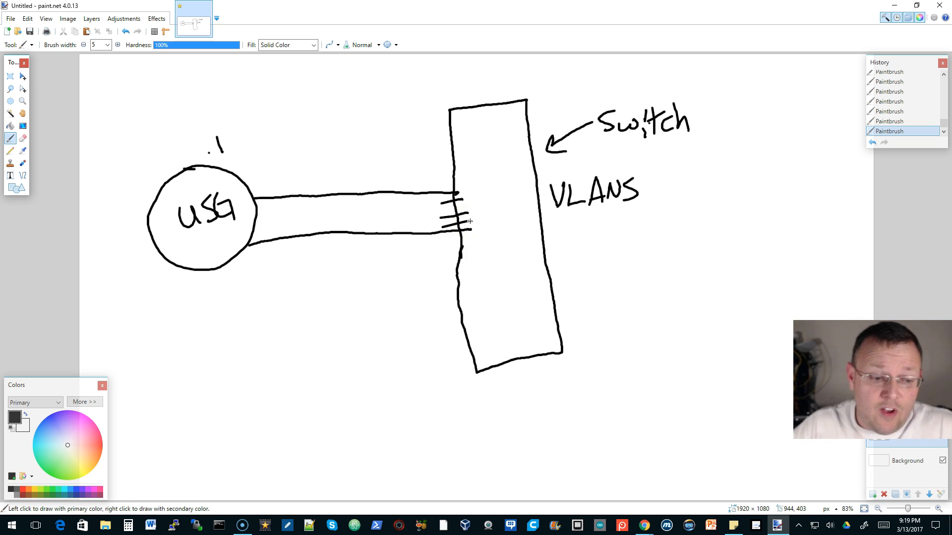
# Step: Switch to the UniFi controller and review the LAN network's settings, leaving them without saving
pyautogui.click(894, 6)
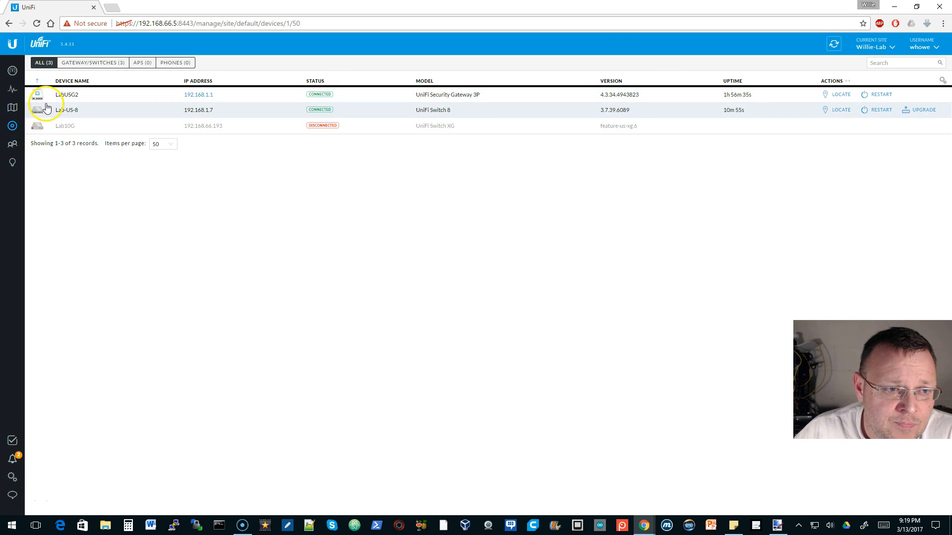
pyautogui.click(12, 477)
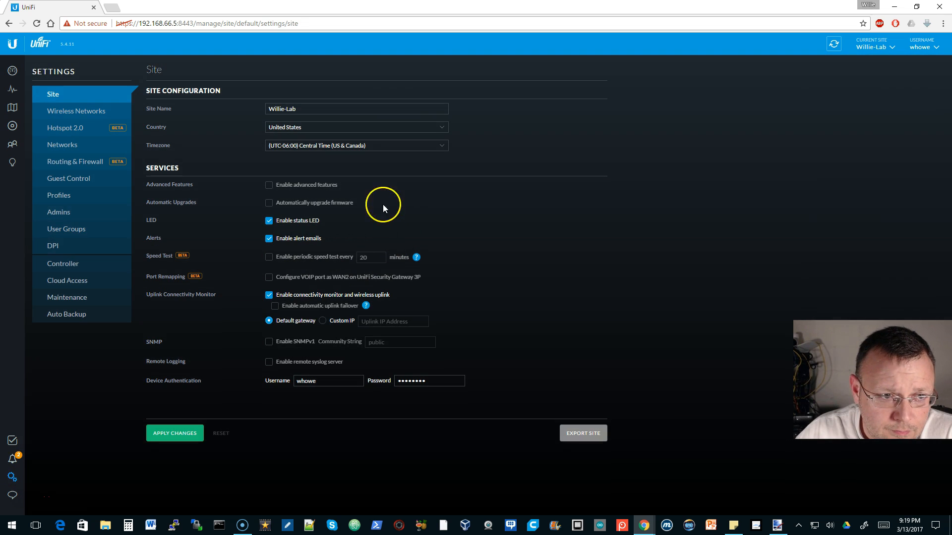
pyautogui.click(124, 145)
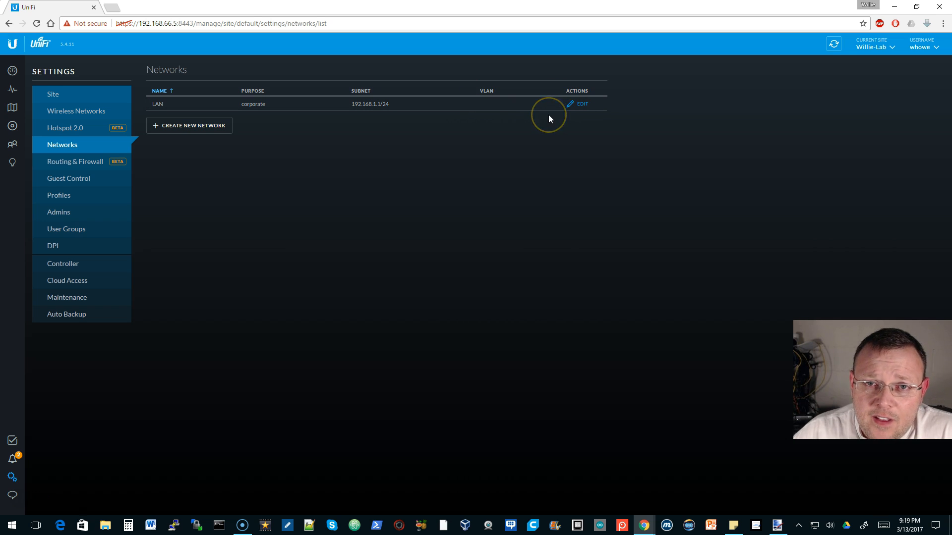
pyautogui.click(579, 103)
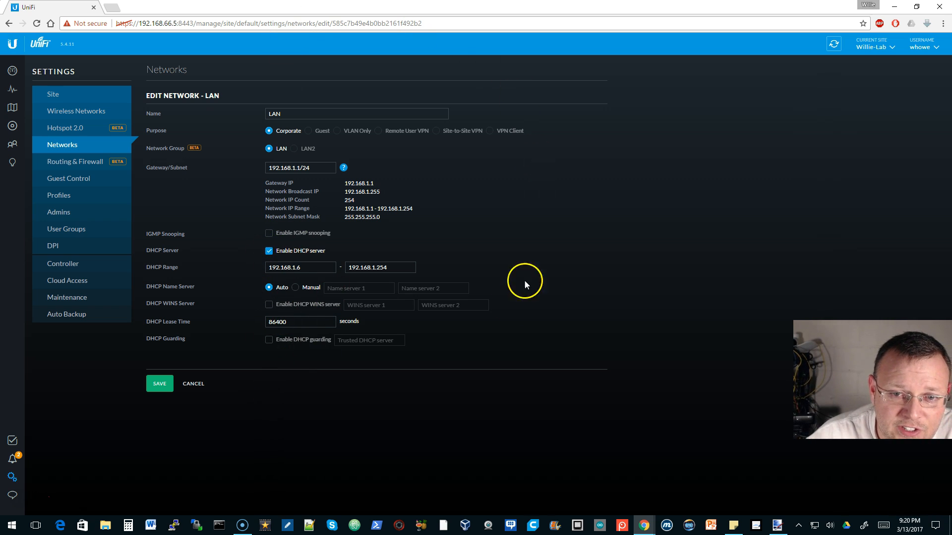
pyautogui.click(194, 384)
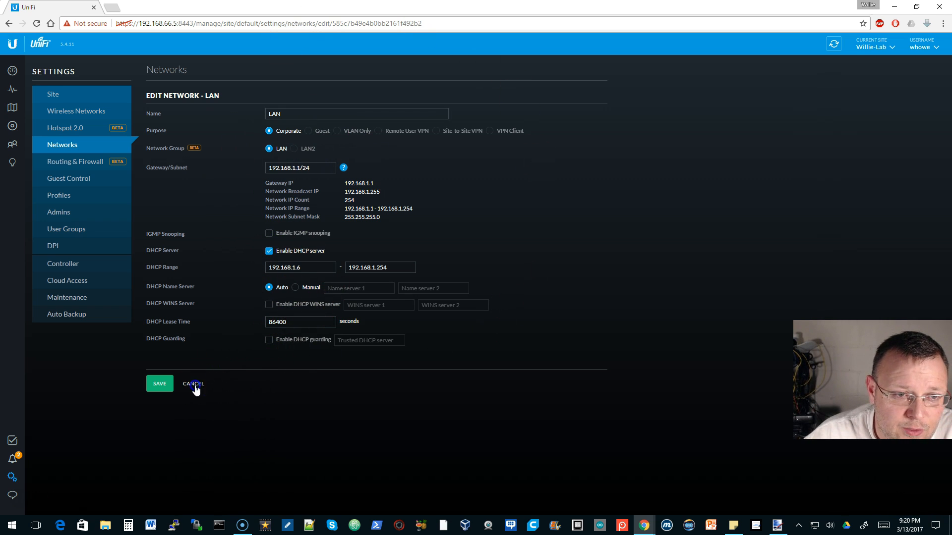
# Step: Start a new network named Network 2 with the Corporate purpose and the LAN network group
pyautogui.click(219, 131)
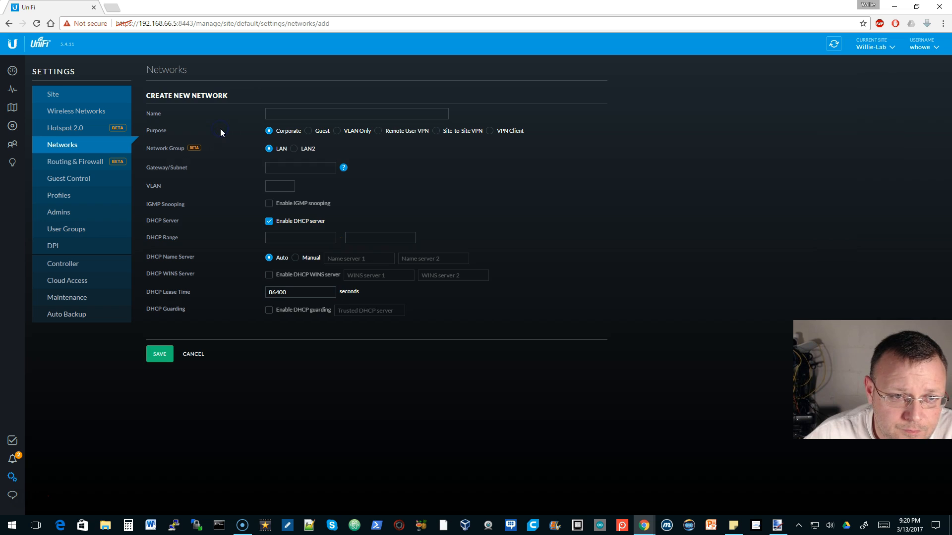
pyautogui.click(355, 114)
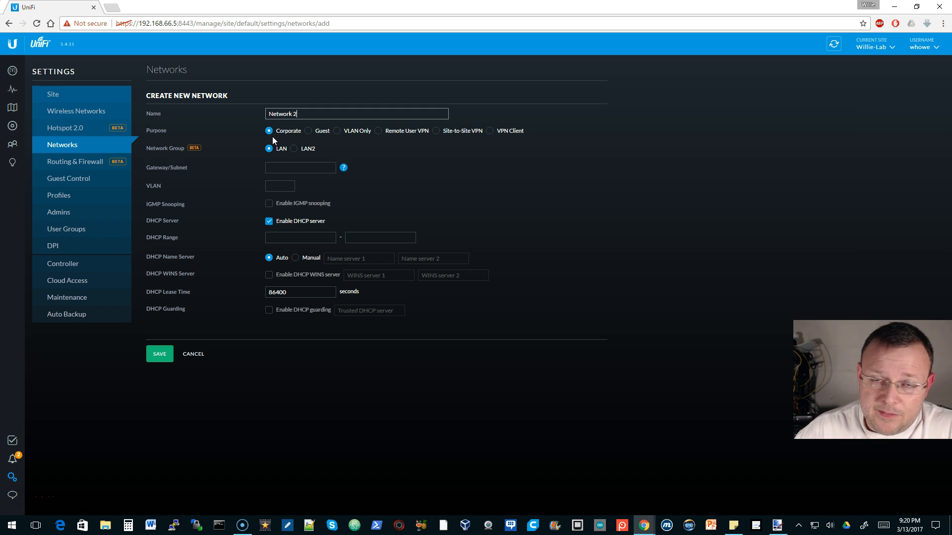
pyautogui.click(287, 141)
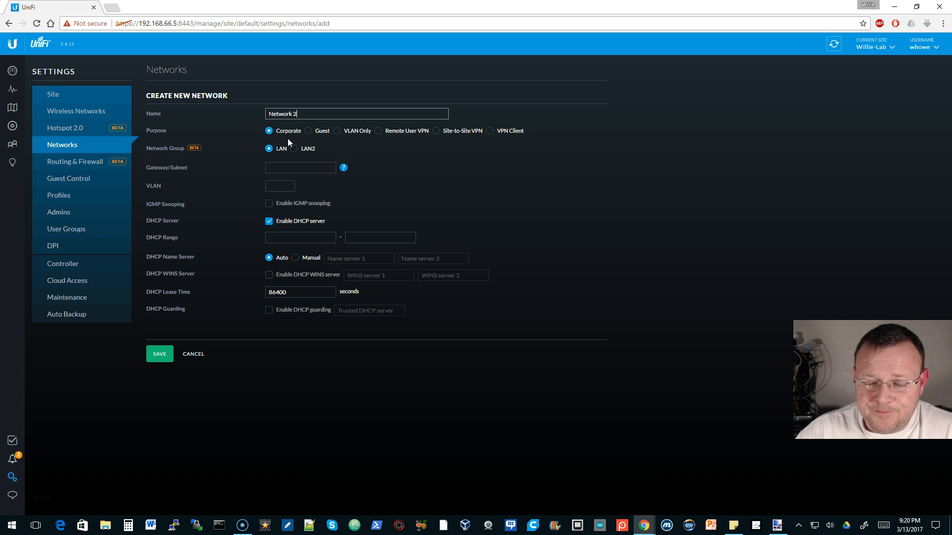
pyautogui.click(271, 154)
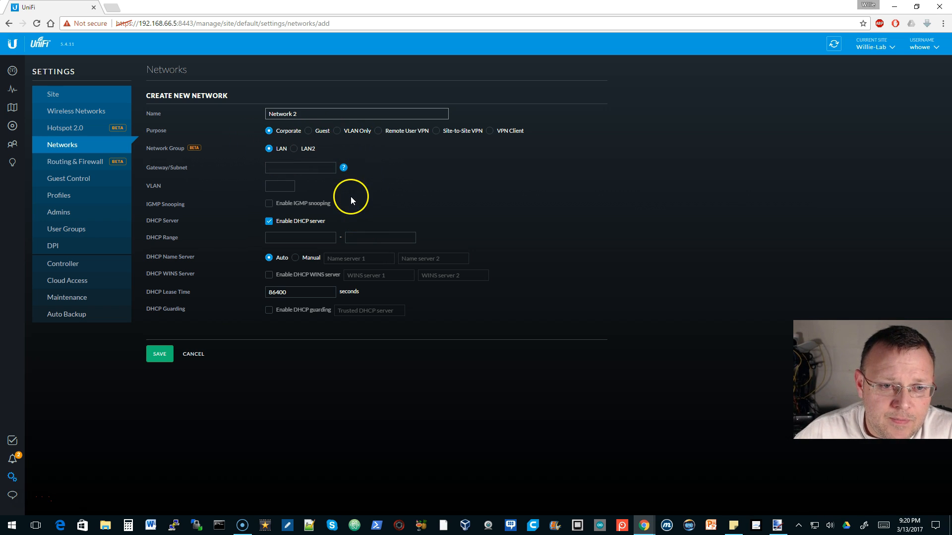
# Step: Set the gateway/subnet to 192.168.2.1/24 and the VLAN to 2, and fill in the matching DHCP range
pyautogui.click(312, 169)
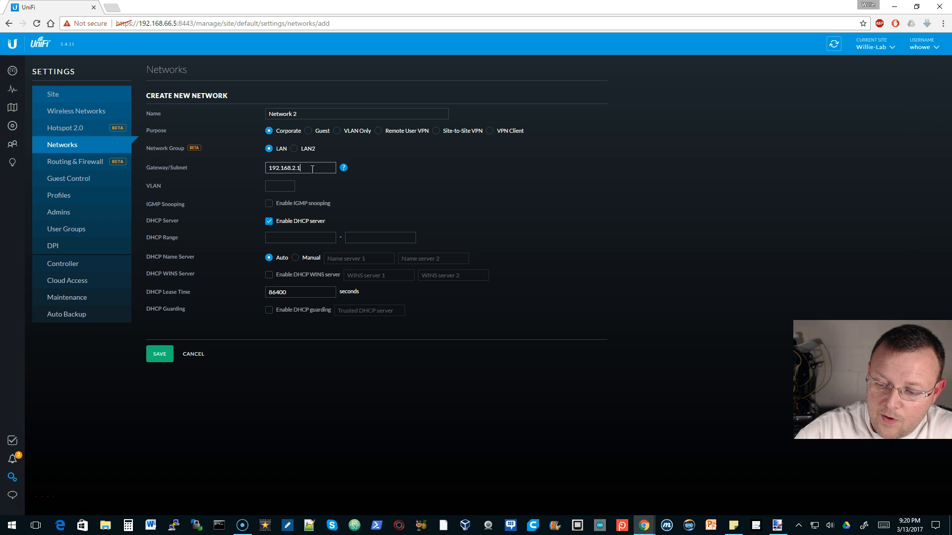
pyautogui.write('192.168.2.1/24')
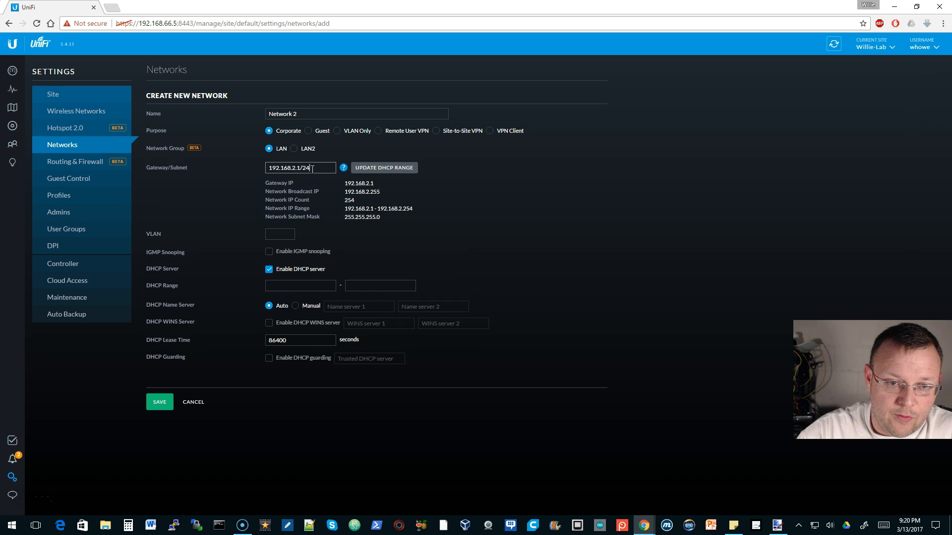
pyautogui.click(294, 235)
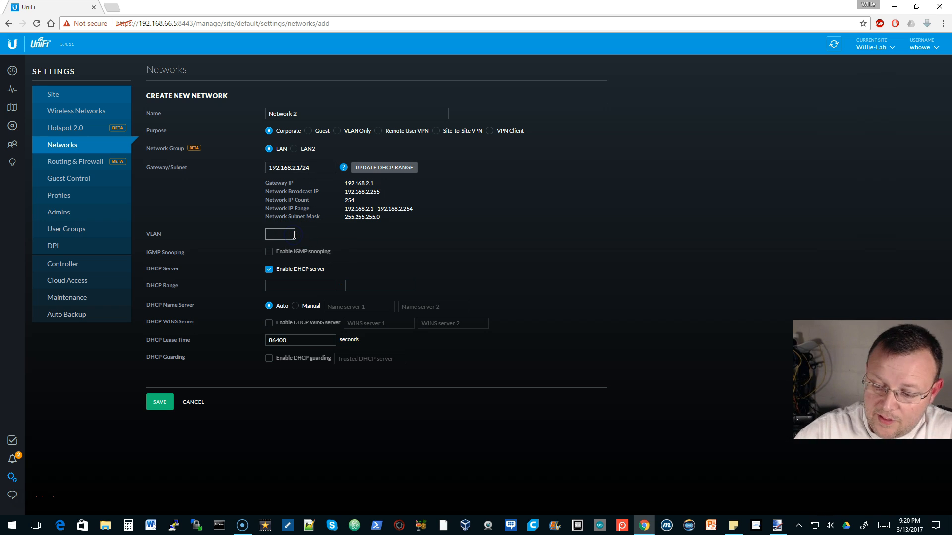
pyautogui.write('2')
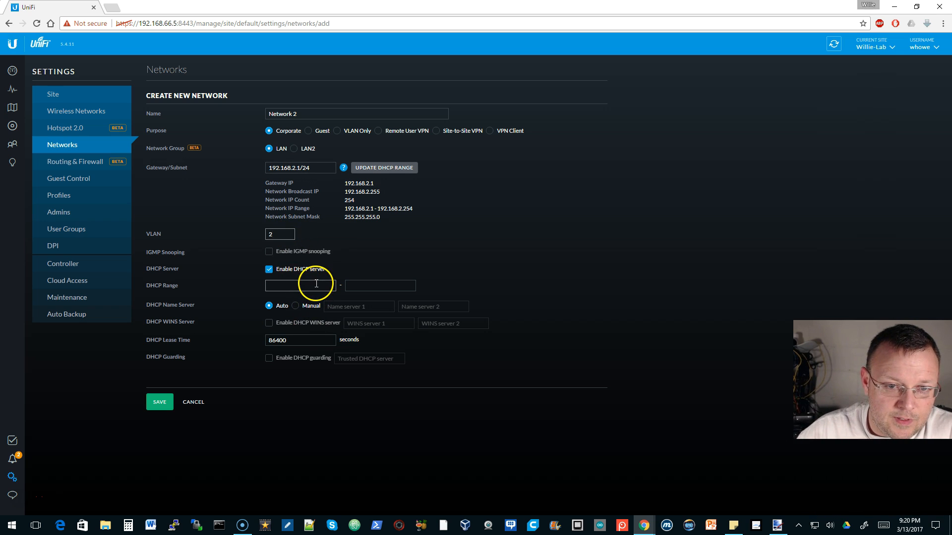
pyautogui.click(403, 168)
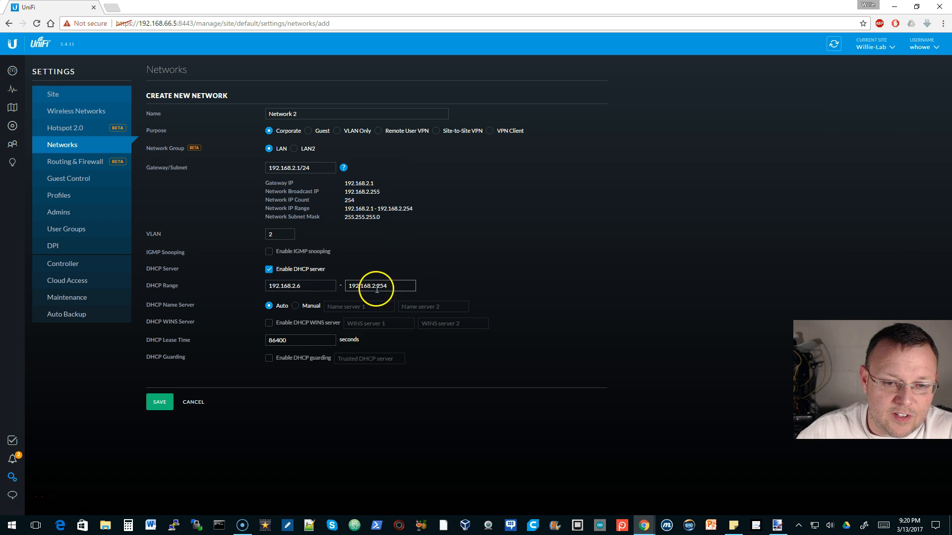
# Step: Change the start of Network 2's DHCP range to 192.168.2.100 and save the network
pyautogui.click(307, 285)
pyautogui.press('BackSpace')
pyautogui.press('BackSpace')
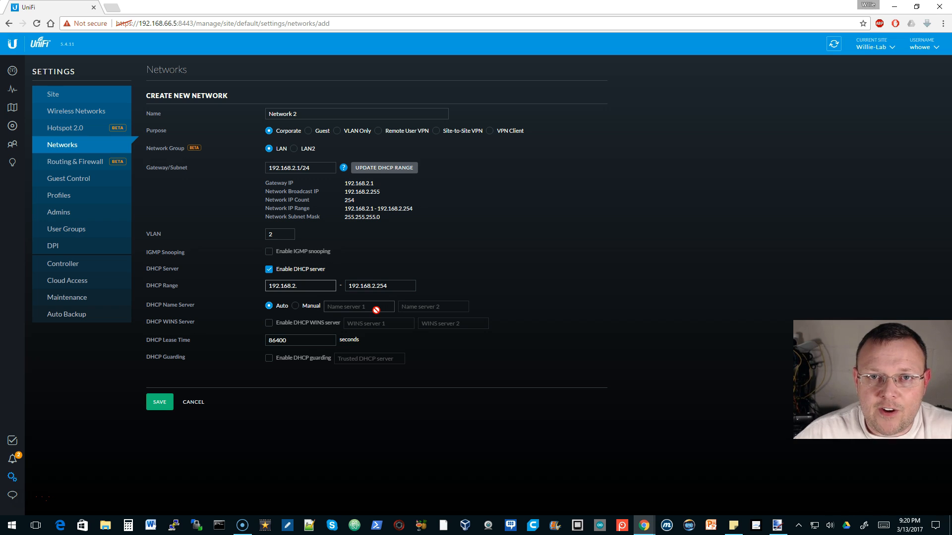
pyautogui.press('BackSpace')
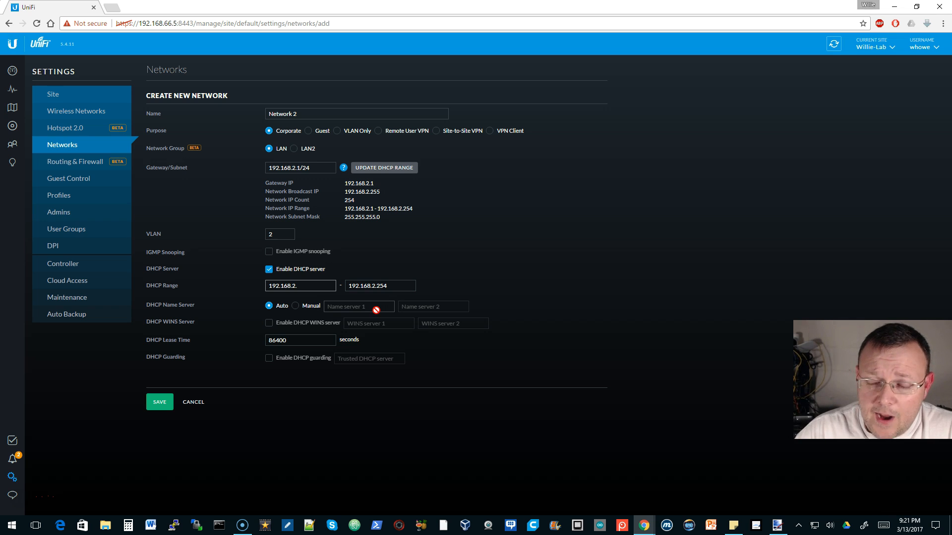
pyautogui.write('100')
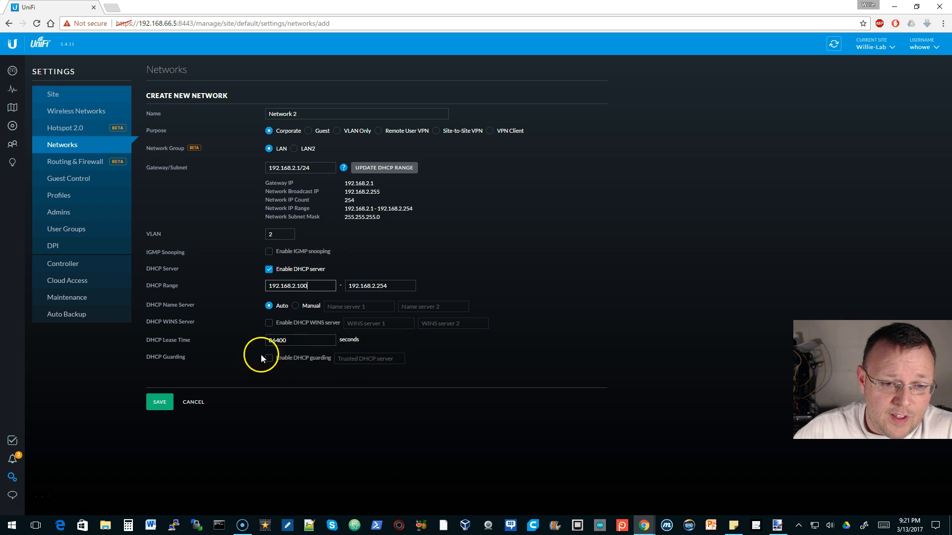
pyautogui.click(160, 402)
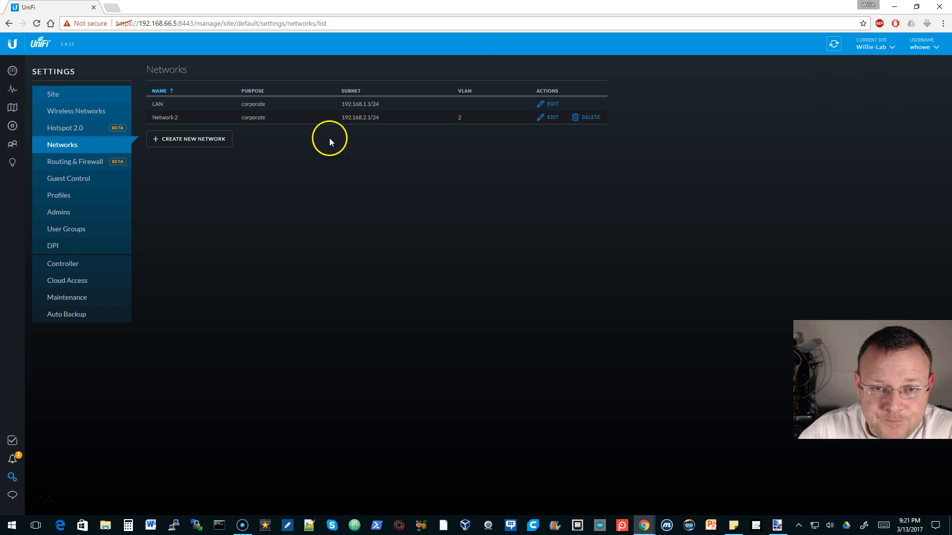
# Step: Start another new network named Network 3 with the gateway/subnet 192.168.3.1/24
pyautogui.click(191, 139)
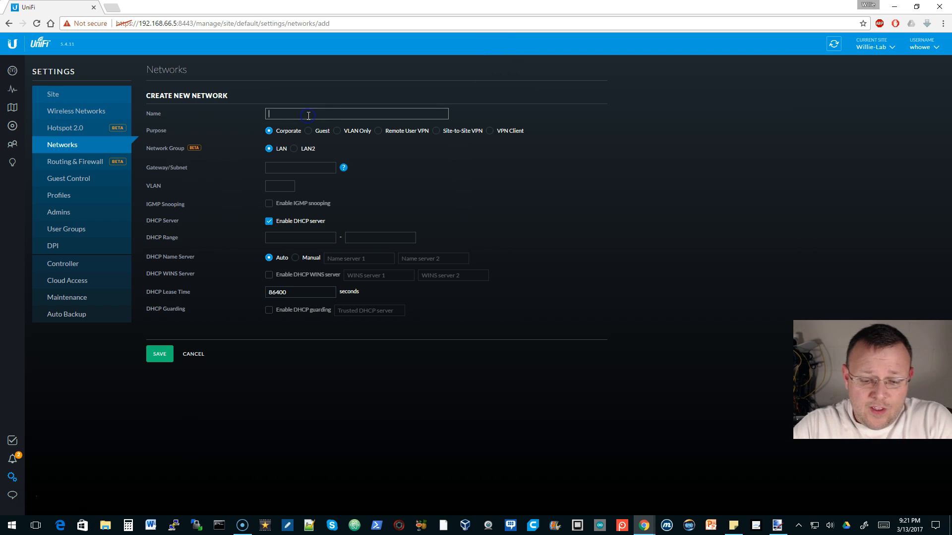
pyautogui.write('Network 3')
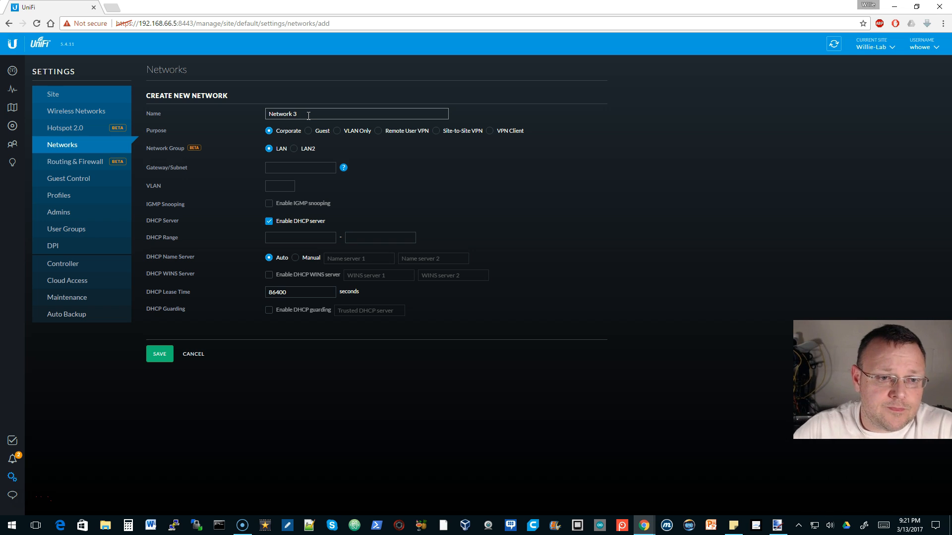
pyautogui.click(288, 167)
pyautogui.write('192')
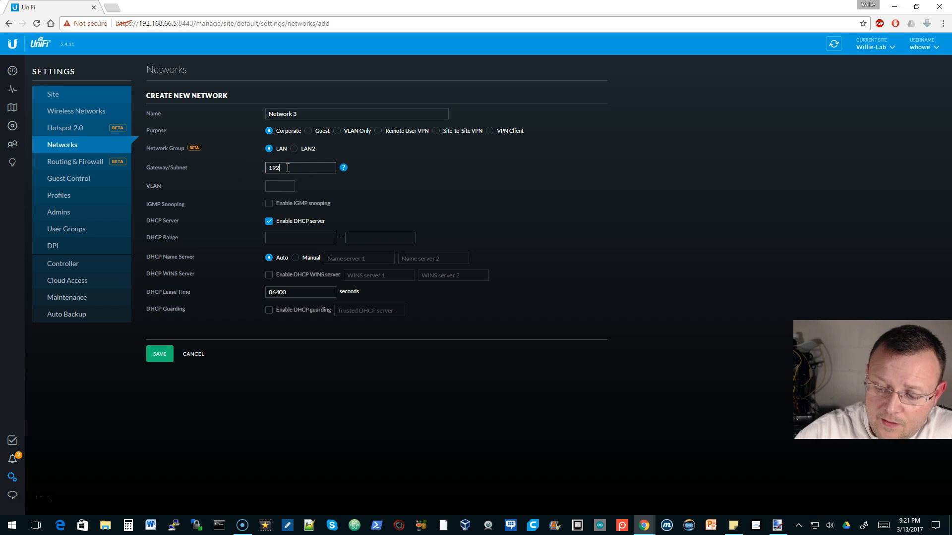
pyautogui.write('.168.3.')
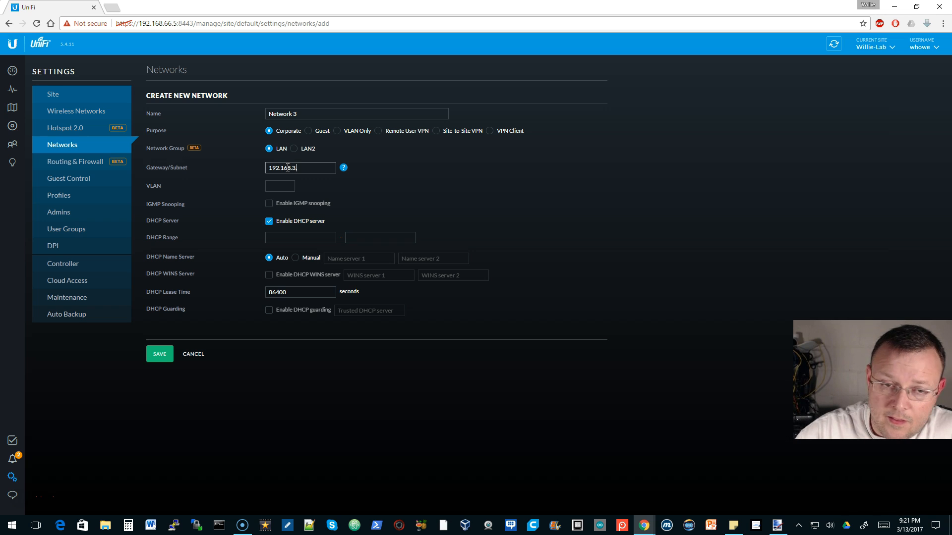
pyautogui.write('1/')
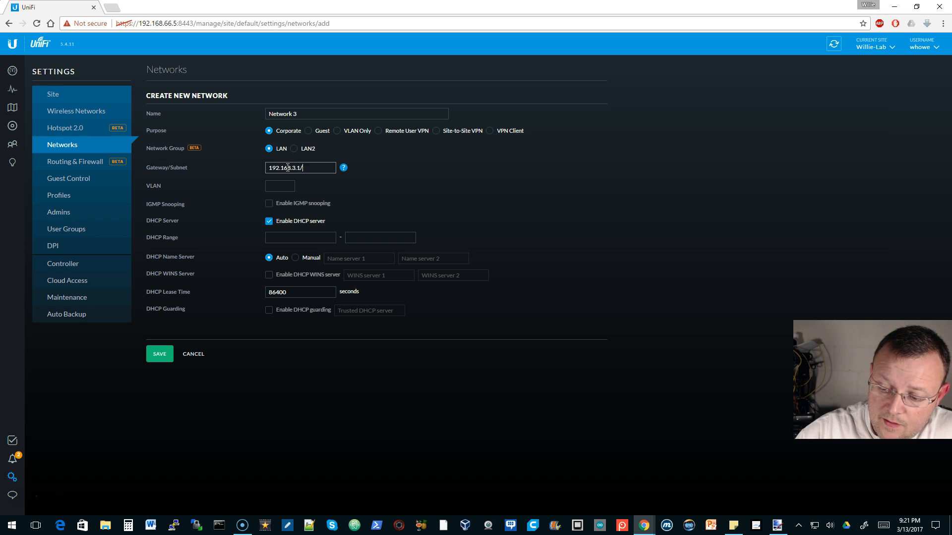
pyautogui.write('24')
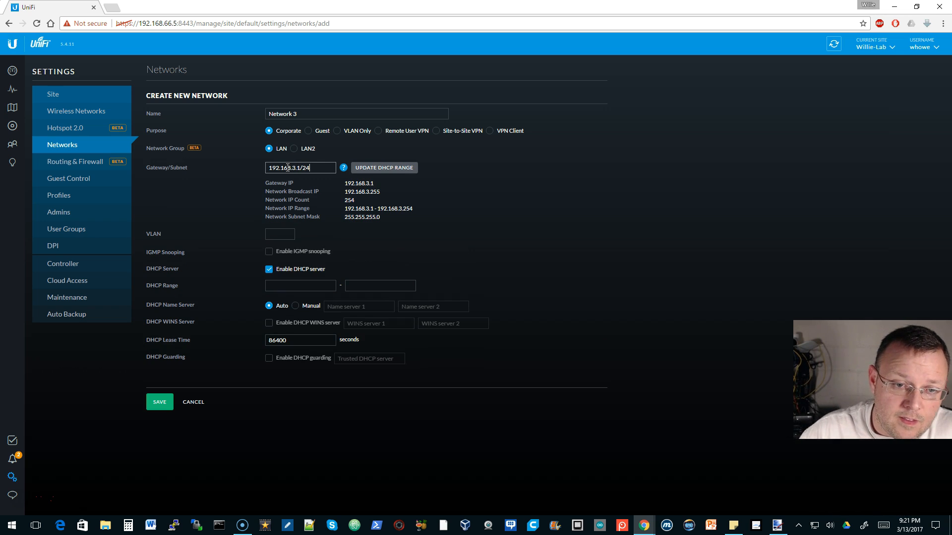
# Step: Assign VLAN 3, fill in the DHCP range starting at 192.168.3.100, and save Network 3
pyautogui.click(278, 236)
pyautogui.click(331, 268)
pyautogui.click(392, 170)
pyautogui.click(314, 285)
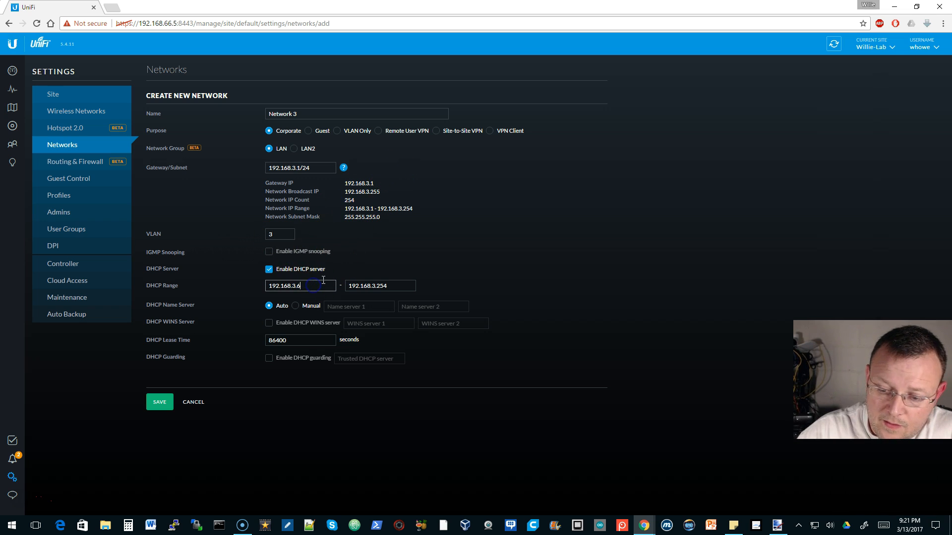
pyautogui.press('BackSpace')
pyautogui.write('100')
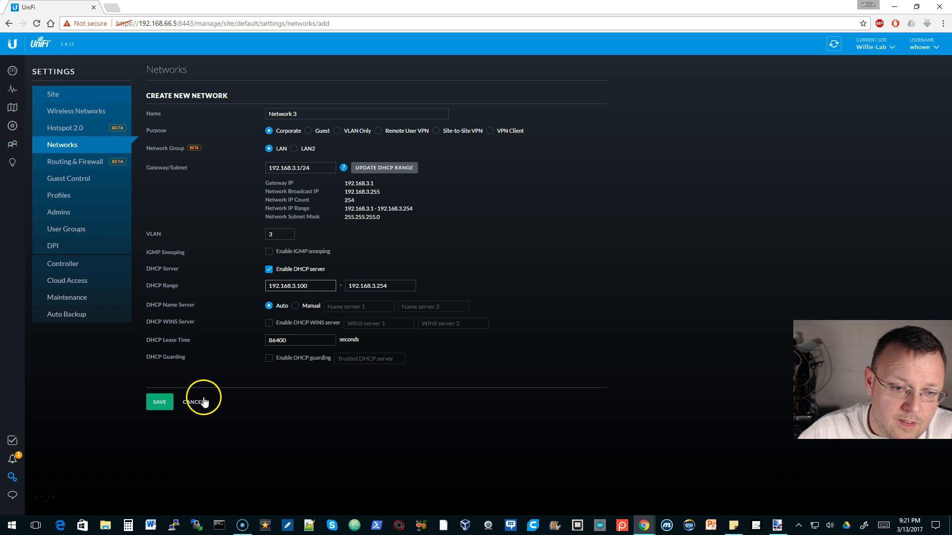
pyautogui.click(161, 405)
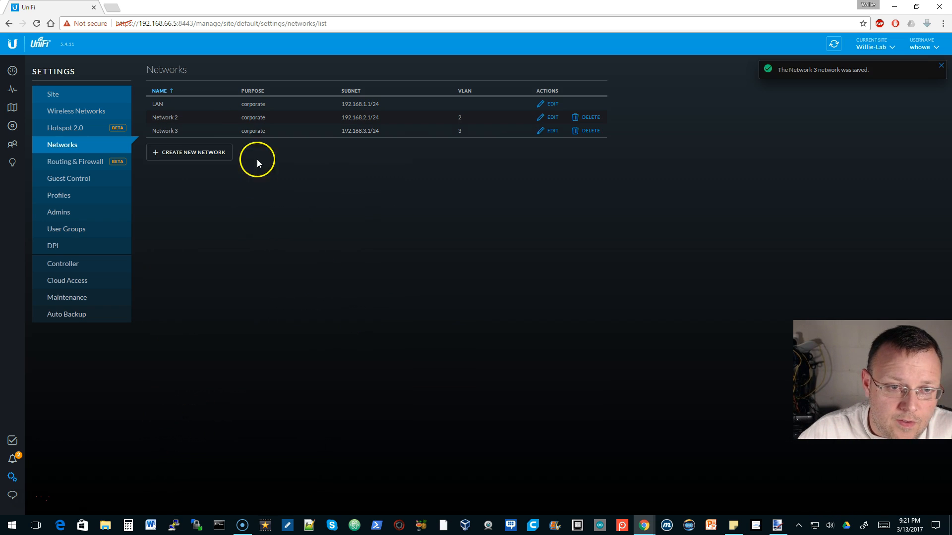
# Step: Start a further network named Network 4 with the gateway/subnet 192.168.4.1/24
pyautogui.click(195, 153)
pyautogui.click(331, 114)
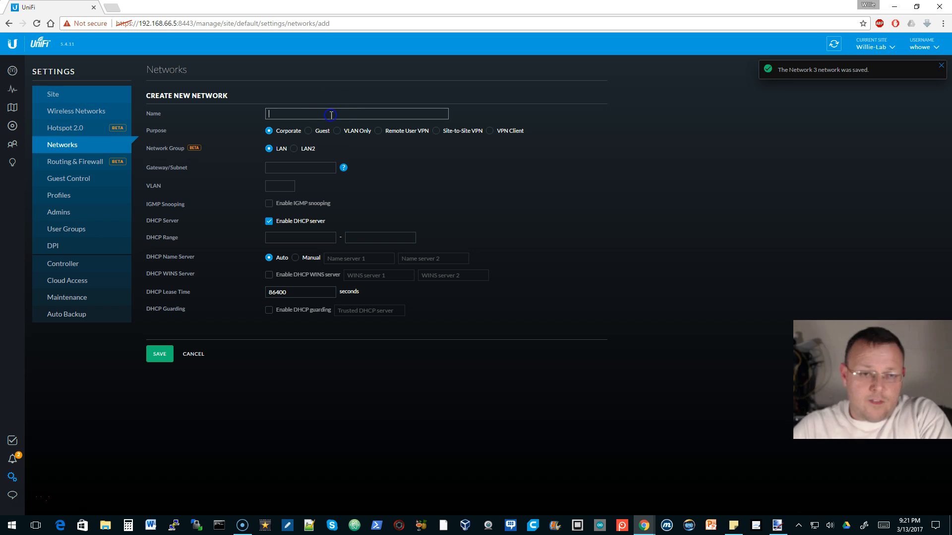
pyautogui.write('Network 4')
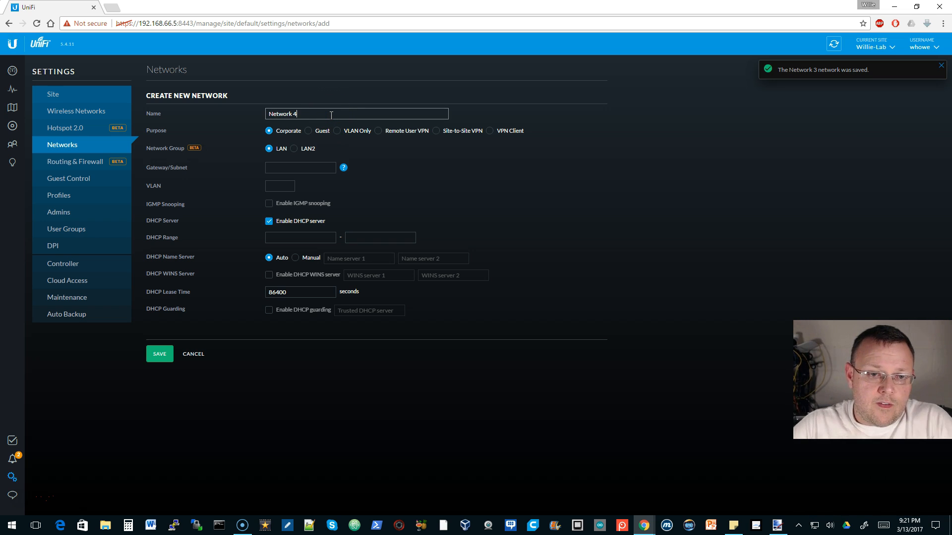
pyautogui.click(285, 167)
pyautogui.write('192.168.4.1/24')
pyautogui.click(290, 168)
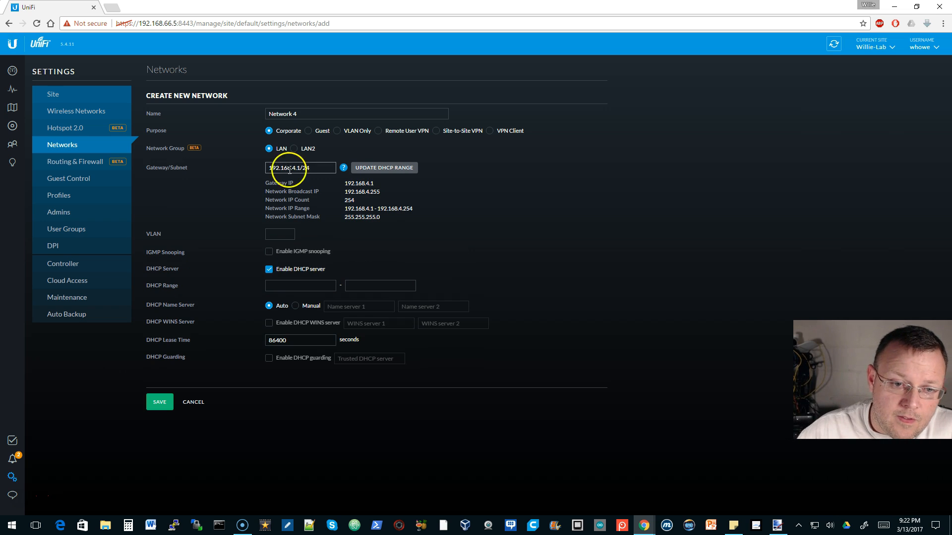
# Step: Assign VLAN 4 to Network 4, set its DHCP range to 192.168.4.250 - 192.168.4.254, and save the network
pyautogui.click(282, 234)
pyautogui.write('4')
pyautogui.click(393, 186)
pyautogui.click(303, 286)
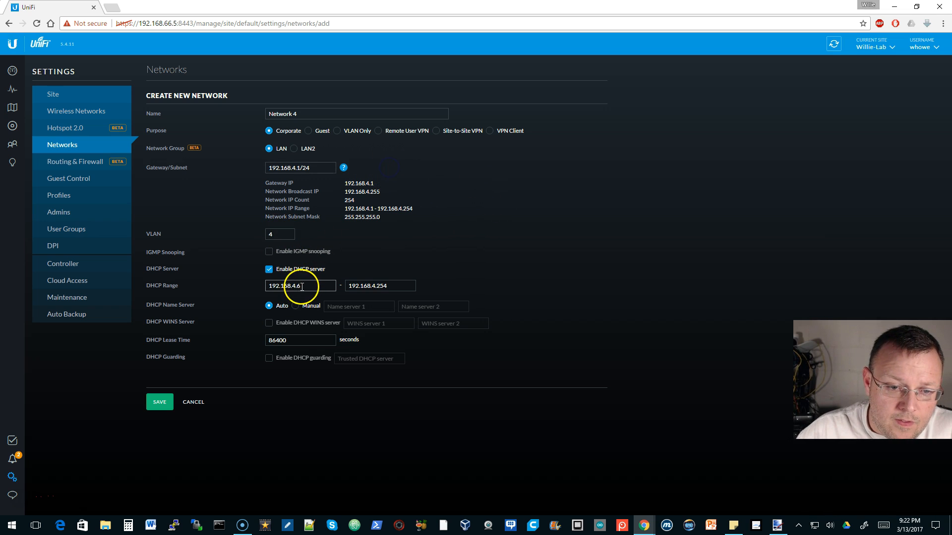
pyautogui.press('BackSpace')
pyautogui.write('250')
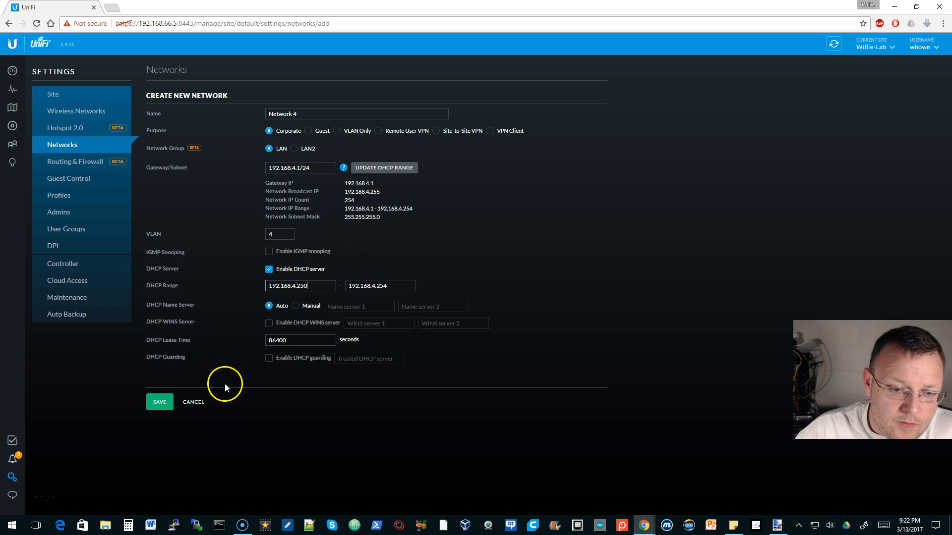
pyautogui.click(155, 404)
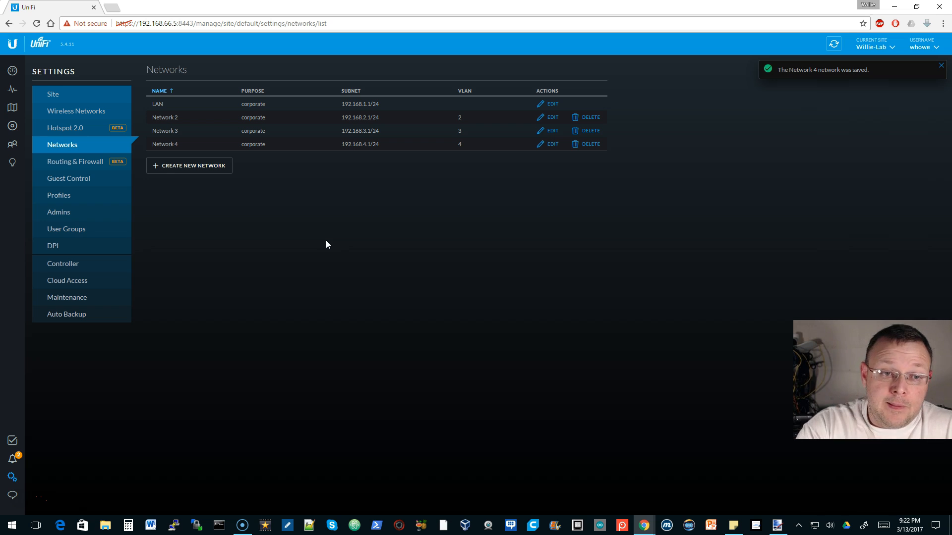
pyautogui.click(328, 219)
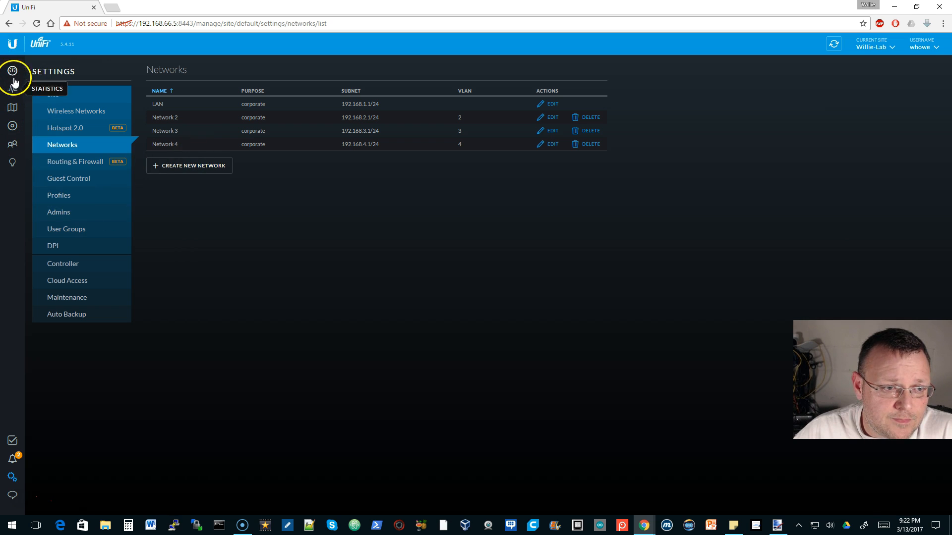
# Step: Refresh the device list and open the Networks/VLANs configuration of the Lab-US-8 switch
pyautogui.click(12, 126)
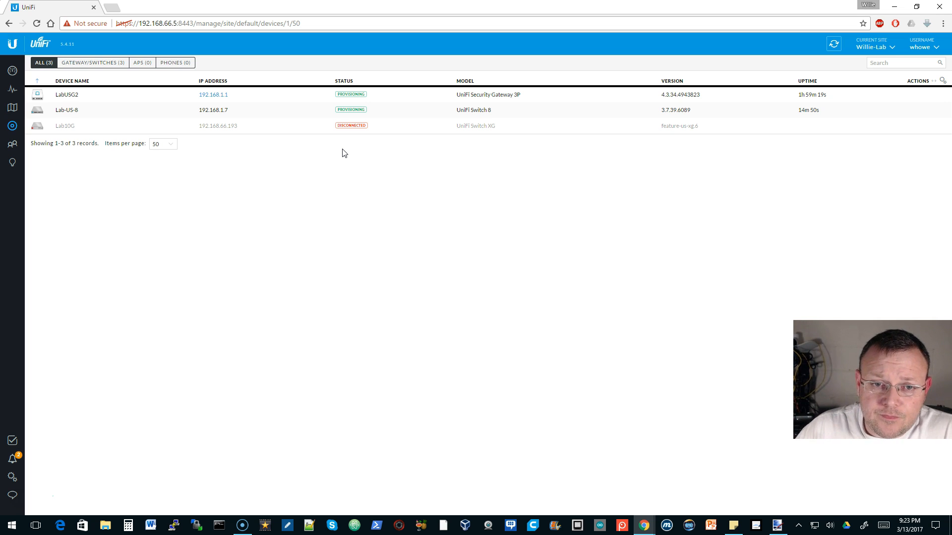
pyautogui.click(834, 44)
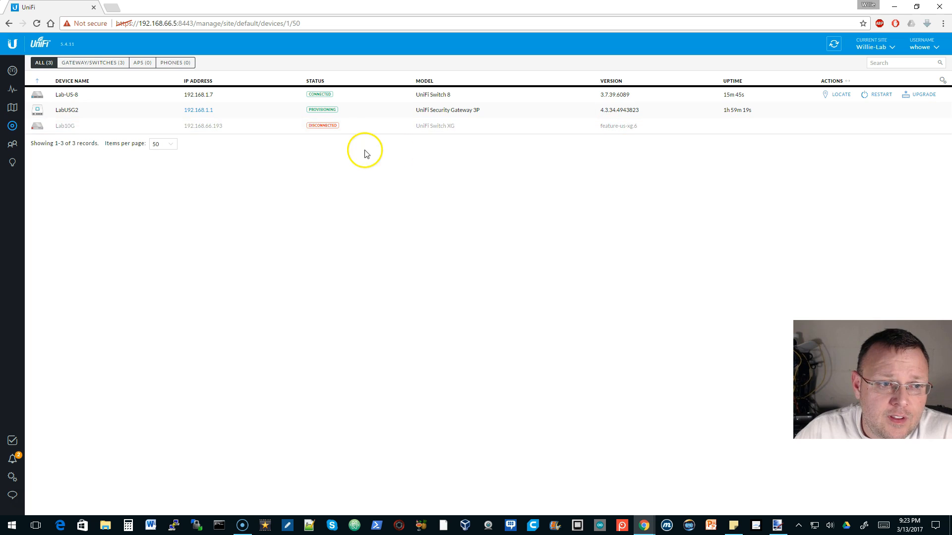
pyautogui.click(128, 95)
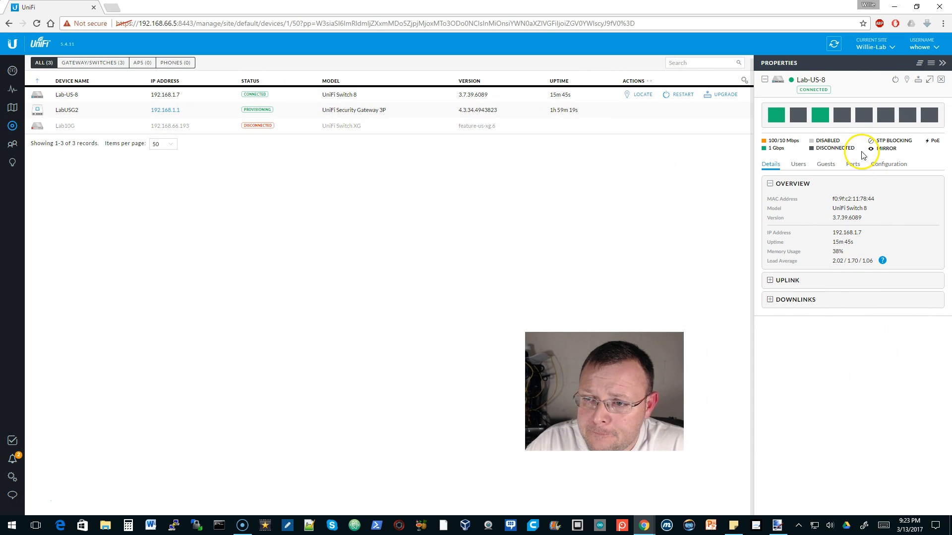
pyautogui.click(882, 164)
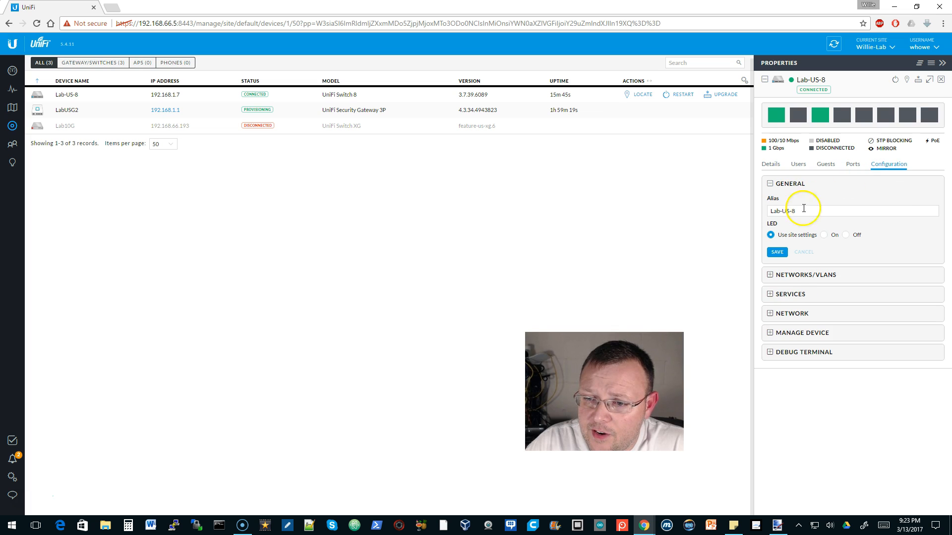
pyautogui.click(799, 275)
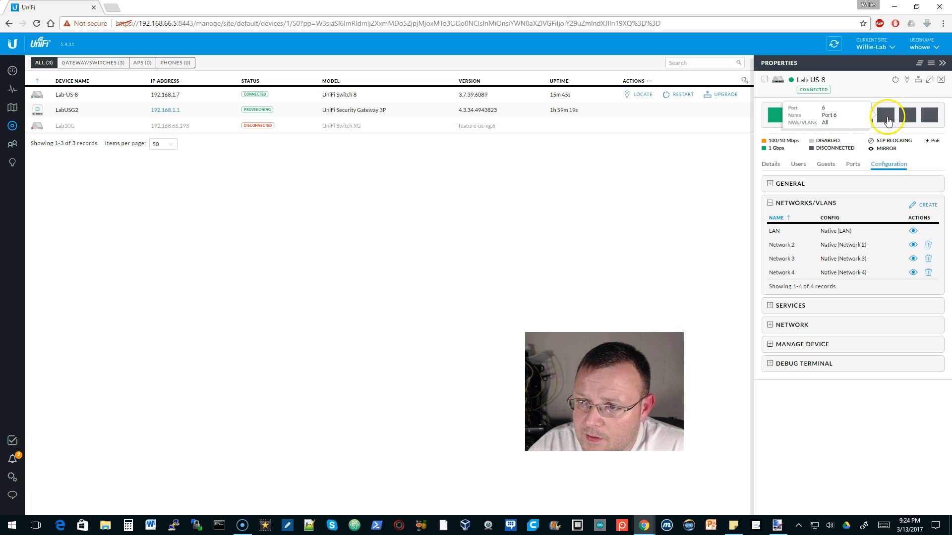
# Step: Open the settings of port 6 on the switch, keeping its network at All, and expand the advanced options
pyautogui.click(885, 114)
pyautogui.click(920, 268)
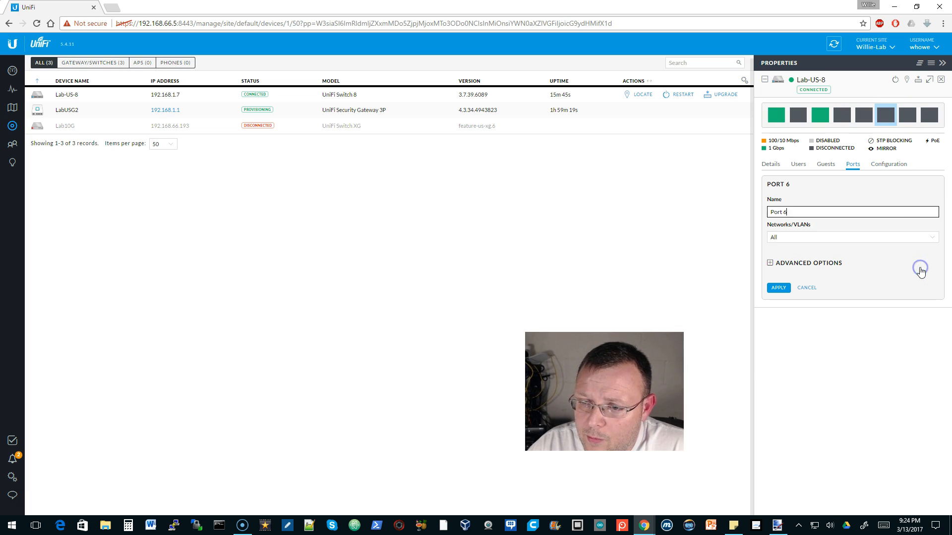
pyautogui.click(833, 241)
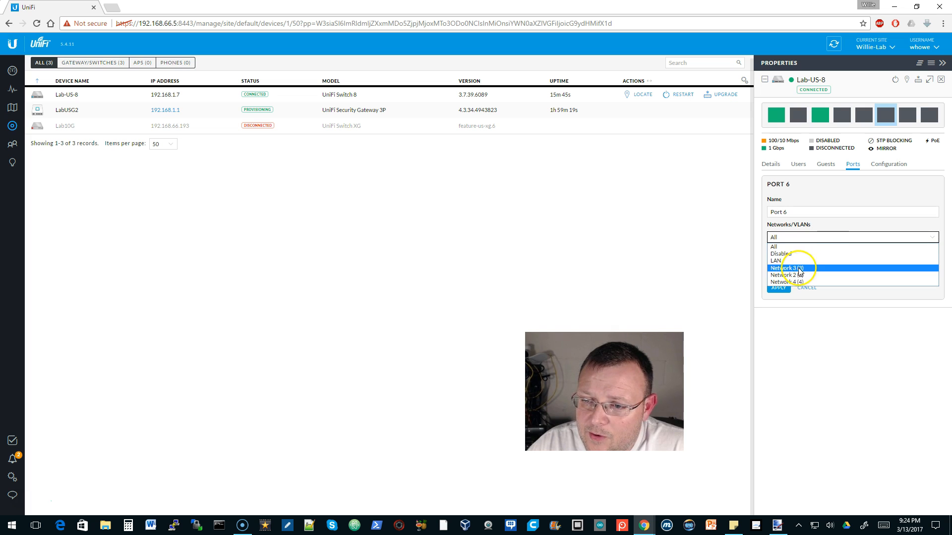
pyautogui.click(807, 245)
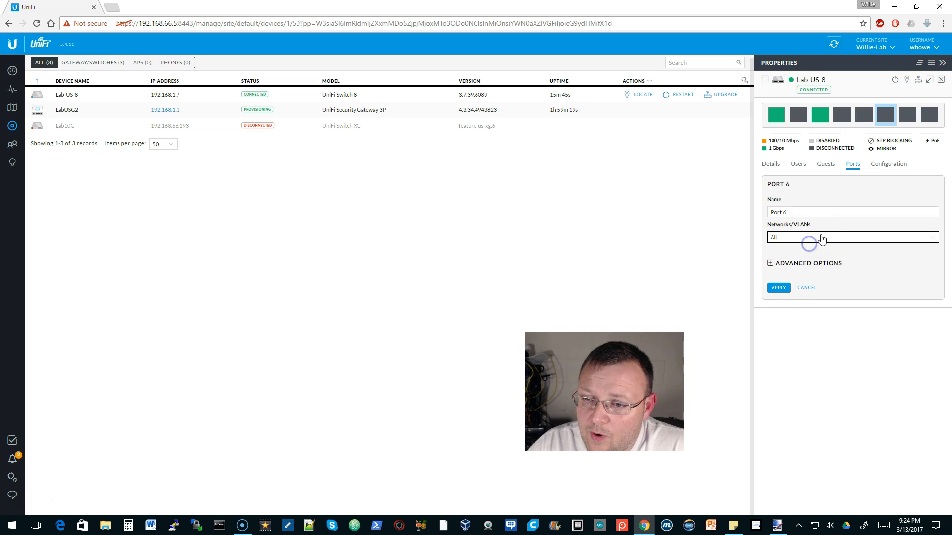
pyautogui.click(769, 263)
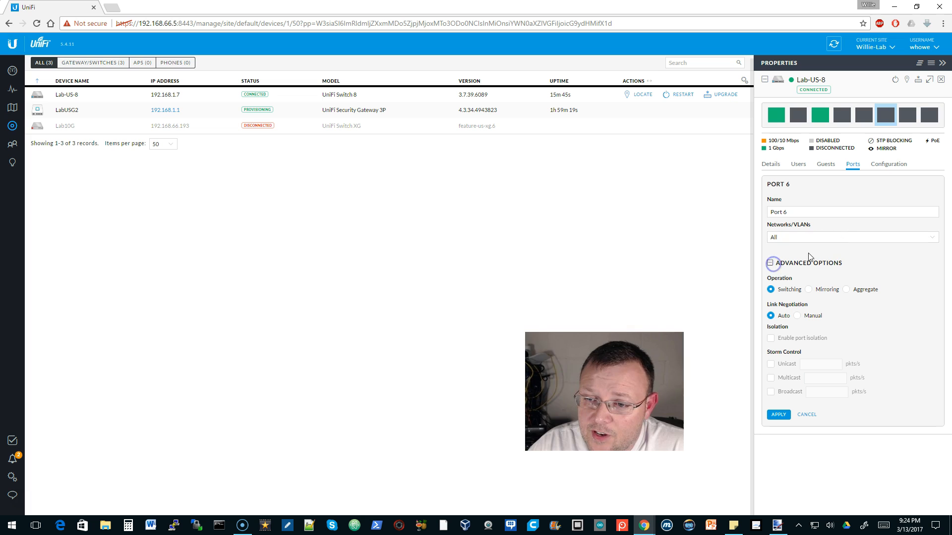
# Step: Try different network assignments for port 6, including Network 3 (3), Network 4 (4), LAN and Disabled, and return it to All
pyautogui.click(841, 239)
pyautogui.click(820, 268)
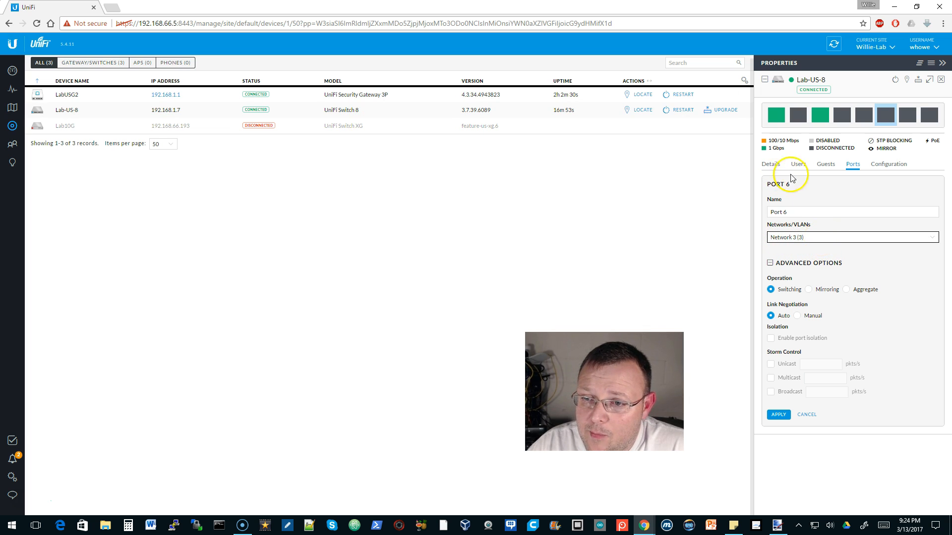
pyautogui.click(815, 238)
pyautogui.click(814, 279)
pyautogui.click(822, 238)
pyautogui.click(817, 281)
pyautogui.click(824, 243)
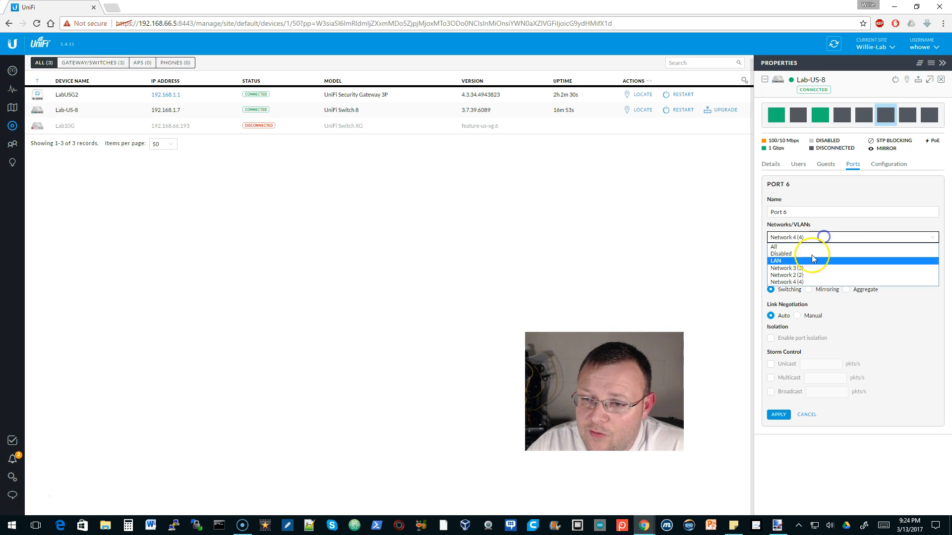
pyautogui.click(801, 261)
pyautogui.click(829, 237)
pyautogui.click(812, 256)
pyautogui.click(806, 238)
pyautogui.click(804, 246)
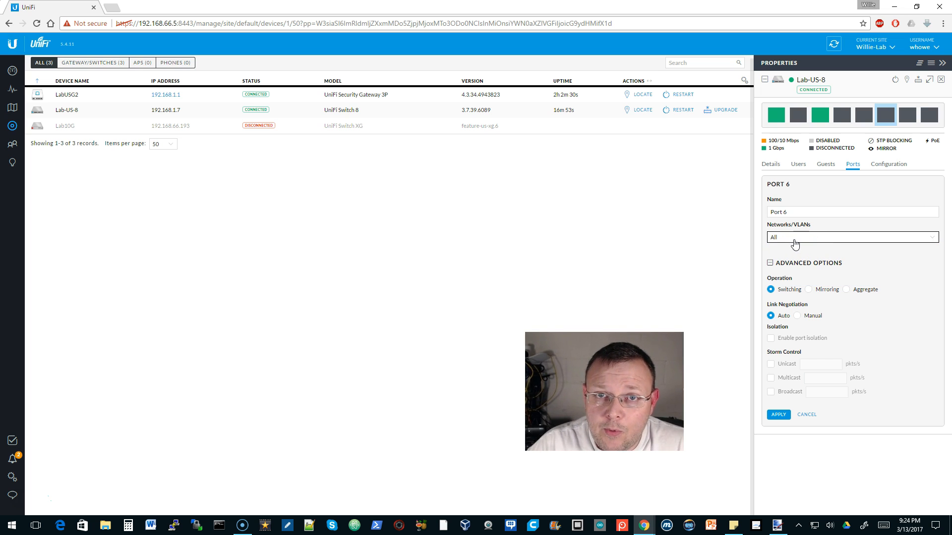
# Step: Assign Network 3 (3) to port 6 and apply the change
pyautogui.click(795, 244)
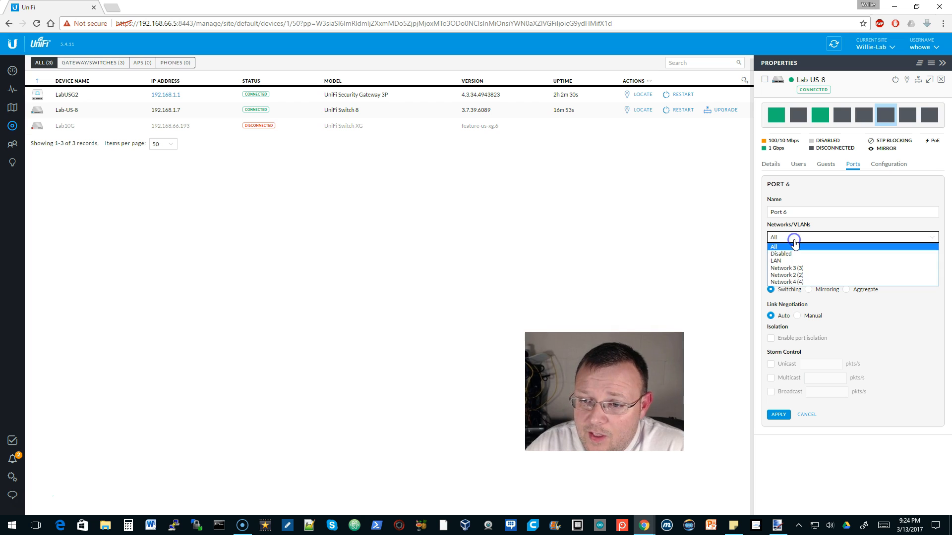
pyautogui.click(805, 269)
pyautogui.click(778, 414)
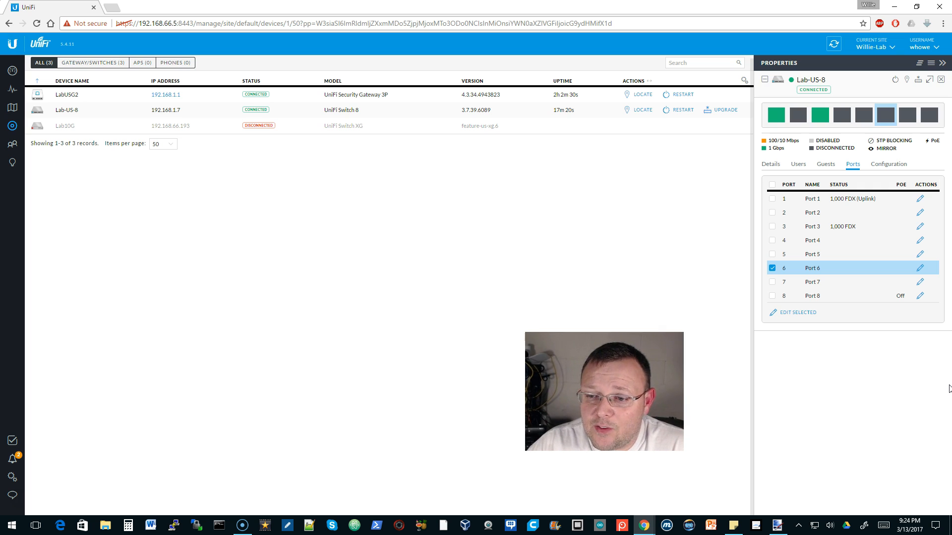
# Step: Rename port 6 as Network3-1 and apply the change
pyautogui.click(920, 268)
pyautogui.moveTo(792, 212); pyautogui.dragTo(733, 217)
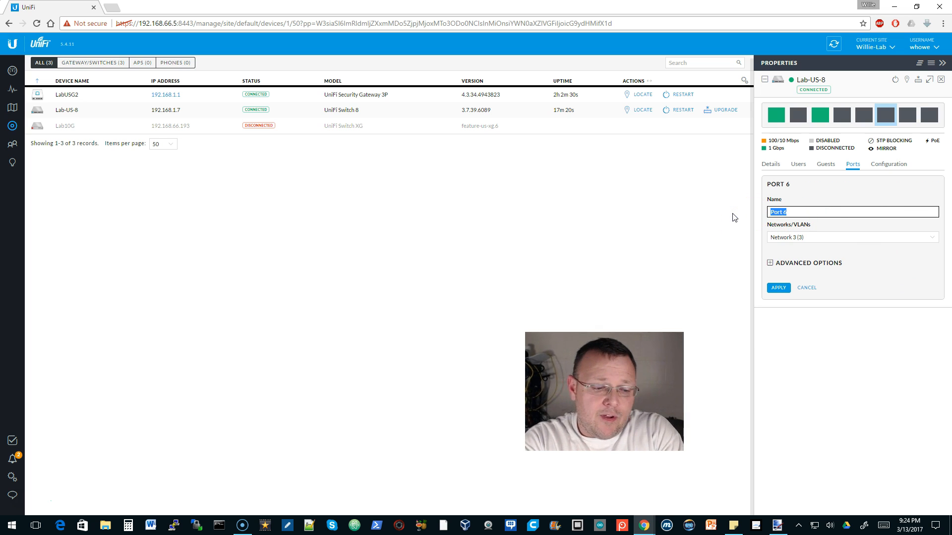
pyautogui.write('Network')
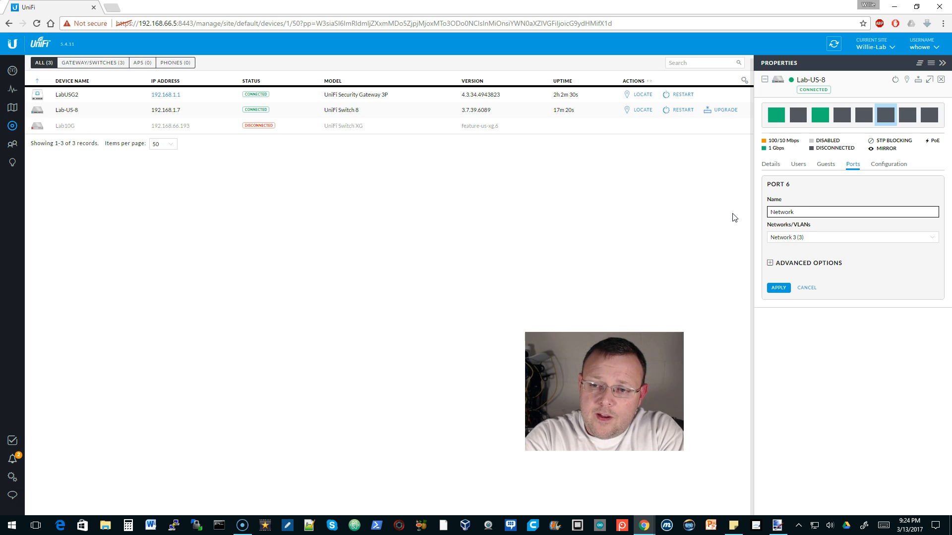
pyautogui.write('3-1')
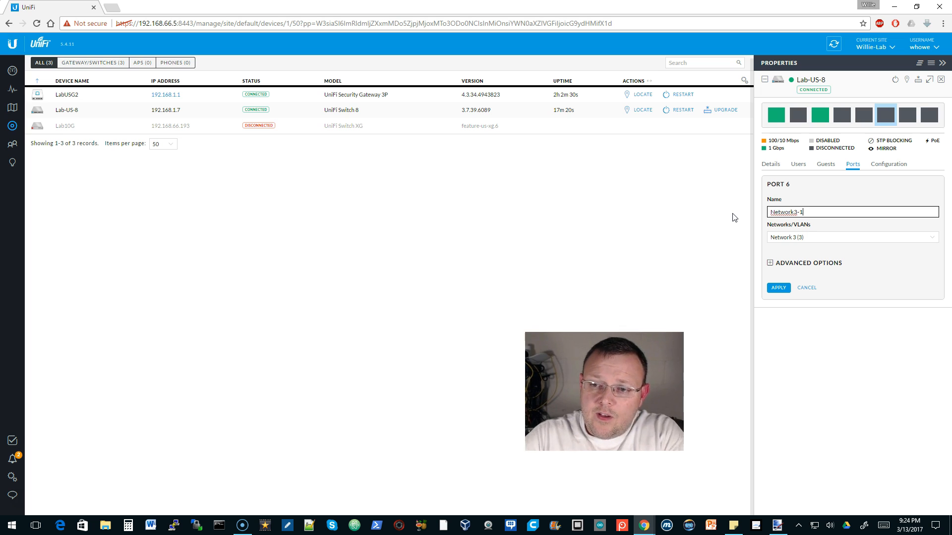
pyautogui.click(777, 286)
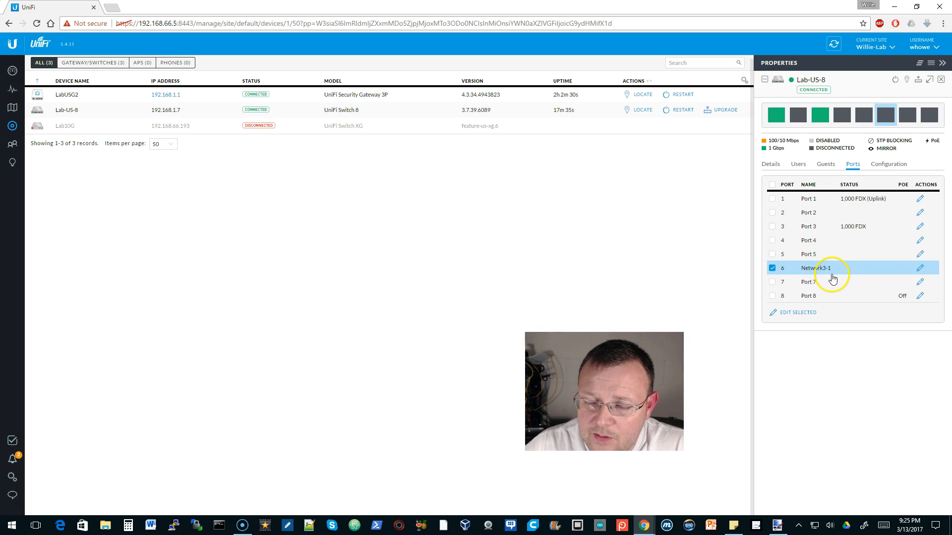
# Step: Open the switch's services configuration, try disabling spanning tree, and set it back to RSTP
pyautogui.click(889, 165)
pyautogui.click(793, 306)
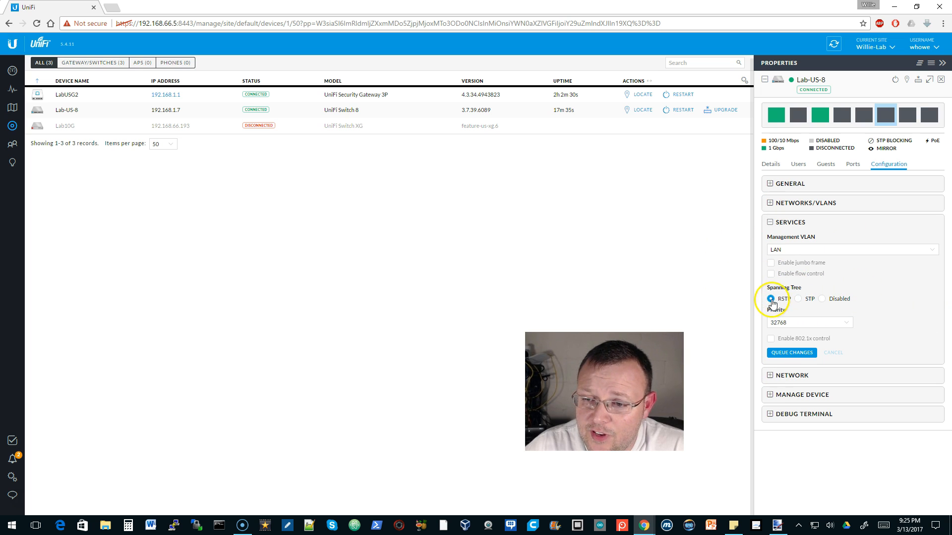
pyautogui.click(822, 299)
pyautogui.click(771, 298)
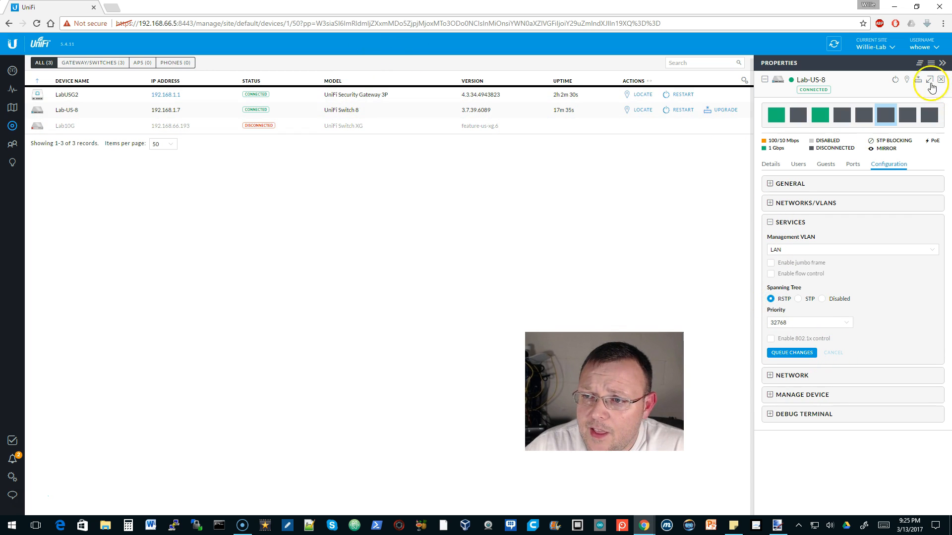
# Step: Look through the switch's ports, guests, users and details
pyautogui.click(854, 170)
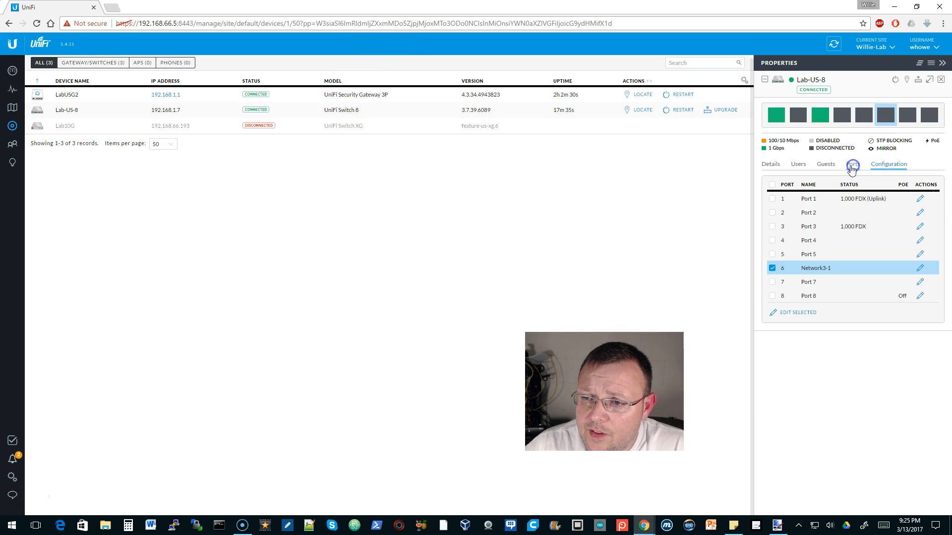
pyautogui.click(824, 166)
pyautogui.click(799, 169)
pyautogui.click(770, 165)
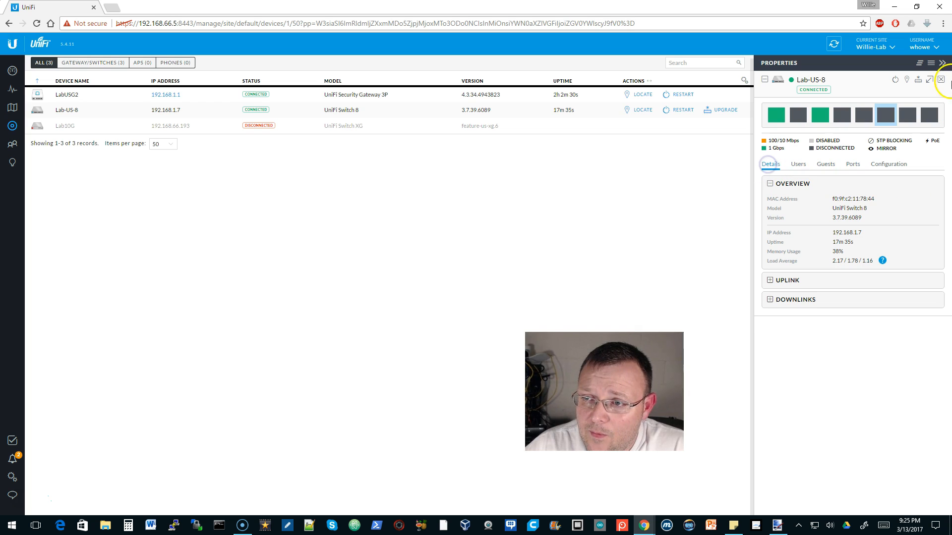
# Step: Switch to Command Prompt, ping the Network 3 gateway at 192.168.3.1, and stop the ping
pyautogui.click(223, 523)
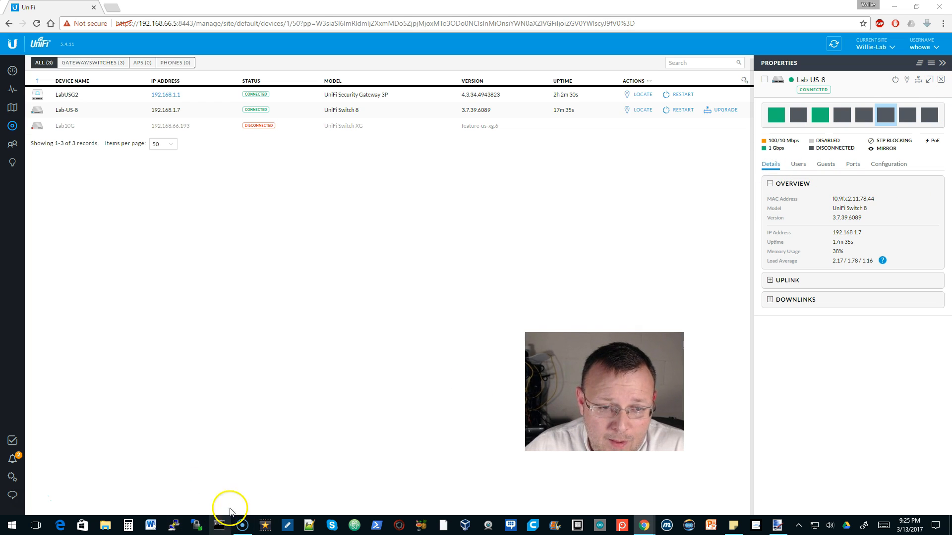
pyautogui.moveTo(238, 127); pyautogui.dragTo(548, 149)
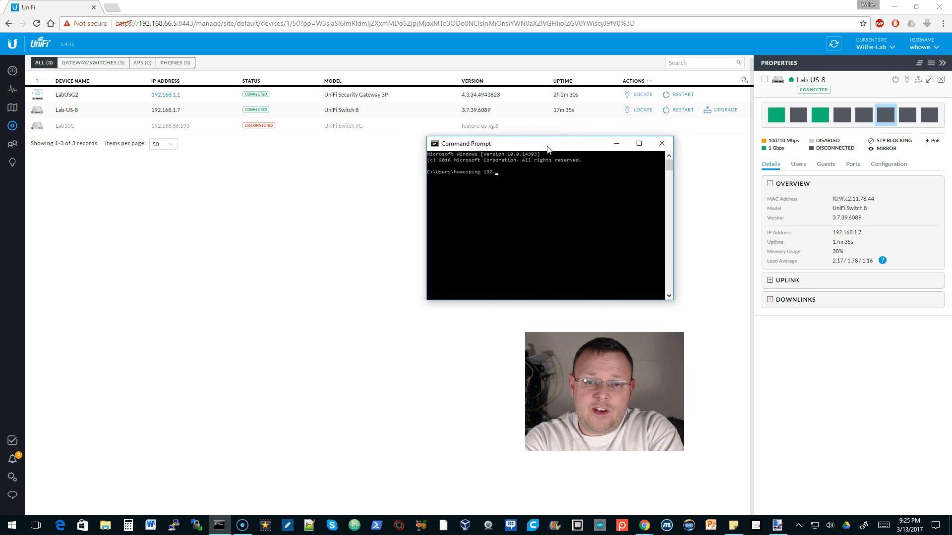
pyautogui.write('ping 192.168.3.1')
pyautogui.press('Return')
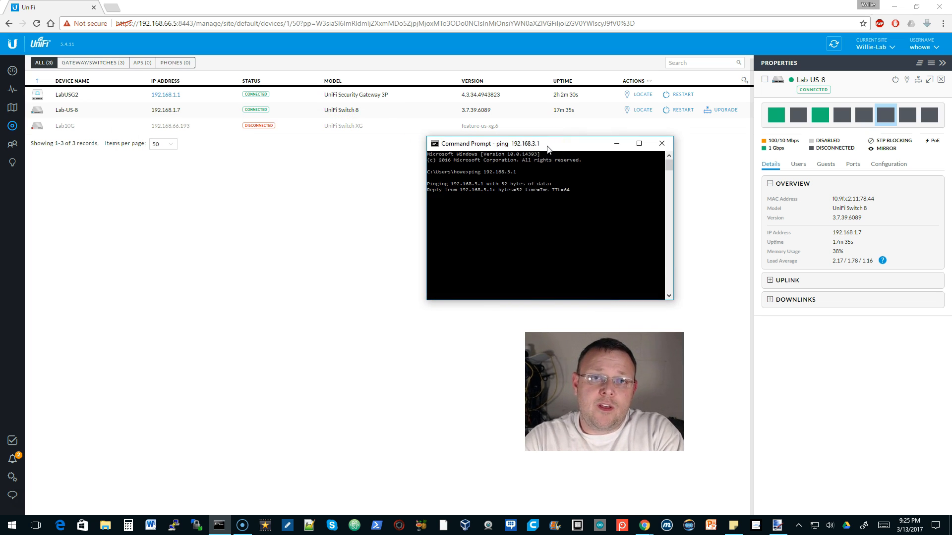
pyautogui.hotkey('ctrl', 'c')
# Step: Ping the Network 2 gateway at 192.168.2.1 and stop the ping
pyautogui.press('Up')
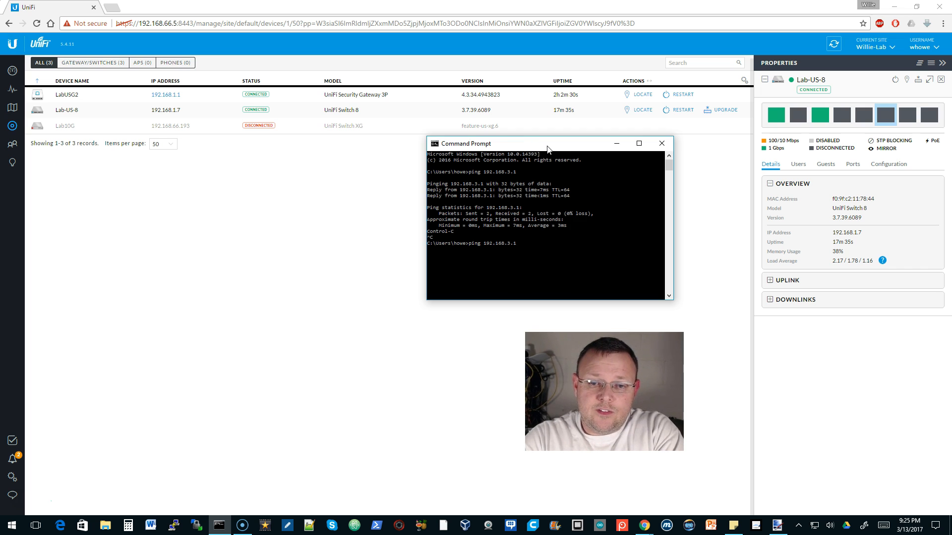
pyautogui.press('BackSpace')
pyautogui.press('BackSpace')
pyautogui.press('BackSpace')
pyautogui.write('2.1')
pyautogui.press('Return')
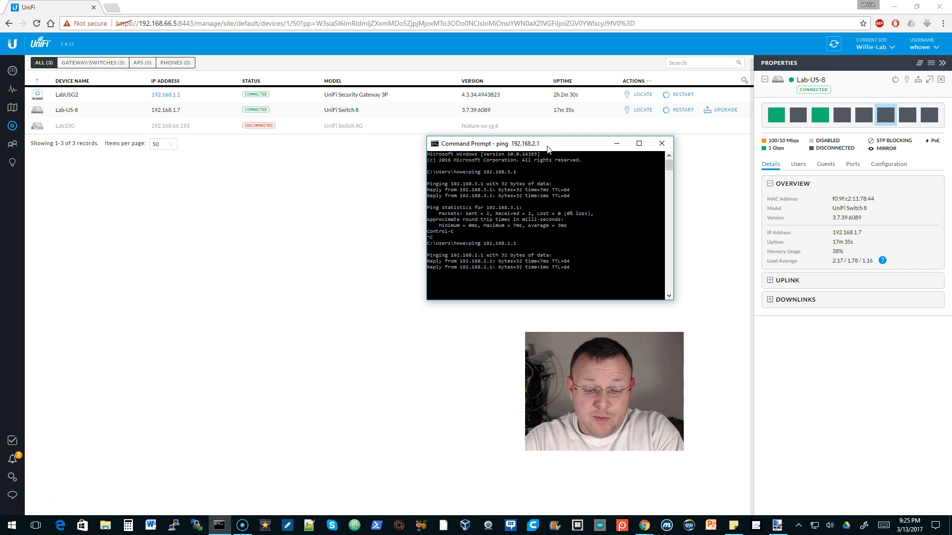
pyautogui.hotkey('ctrl', 'c')
# Step: Ping the Network 4 gateway at 192.168.4.1 and stop the ping
pyautogui.press('Up')
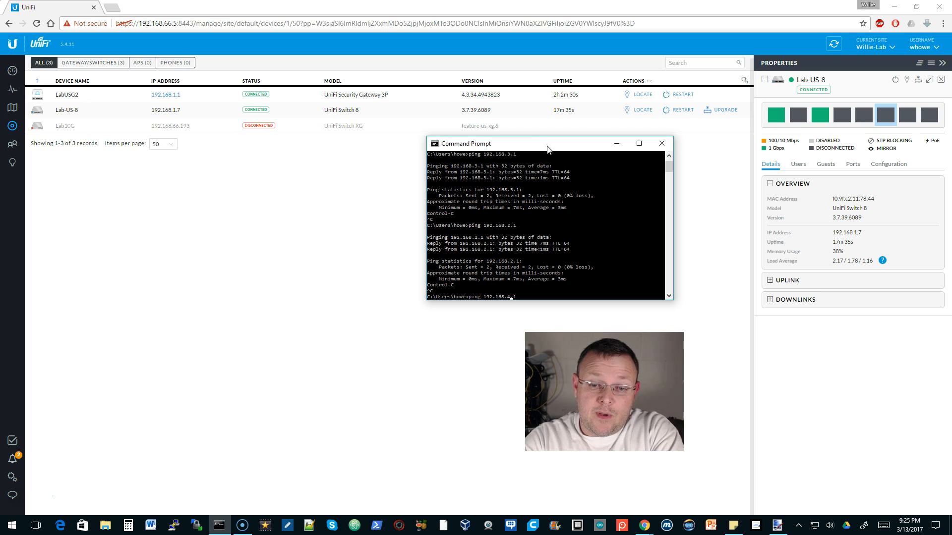
pyautogui.write('4.1')
pyautogui.press('Return')
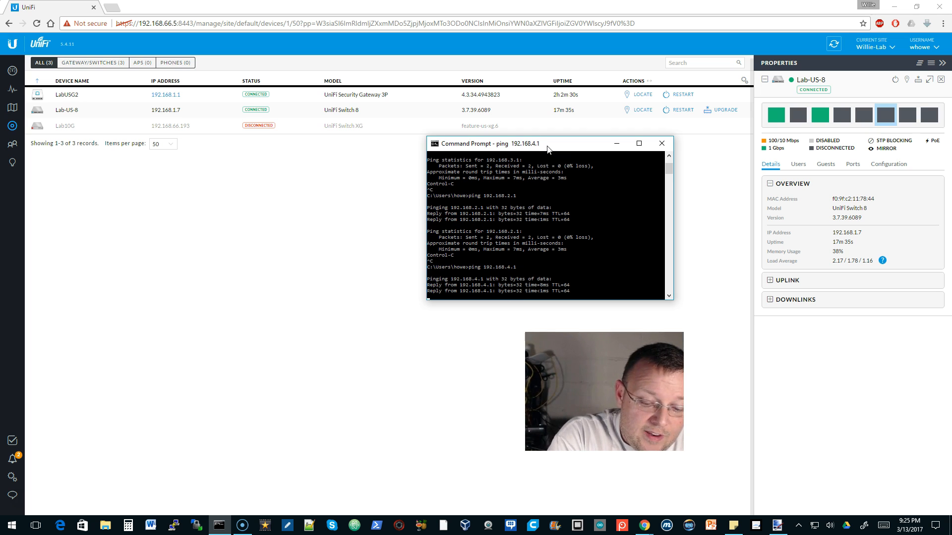
pyautogui.hotkey('ctrl', 'c')
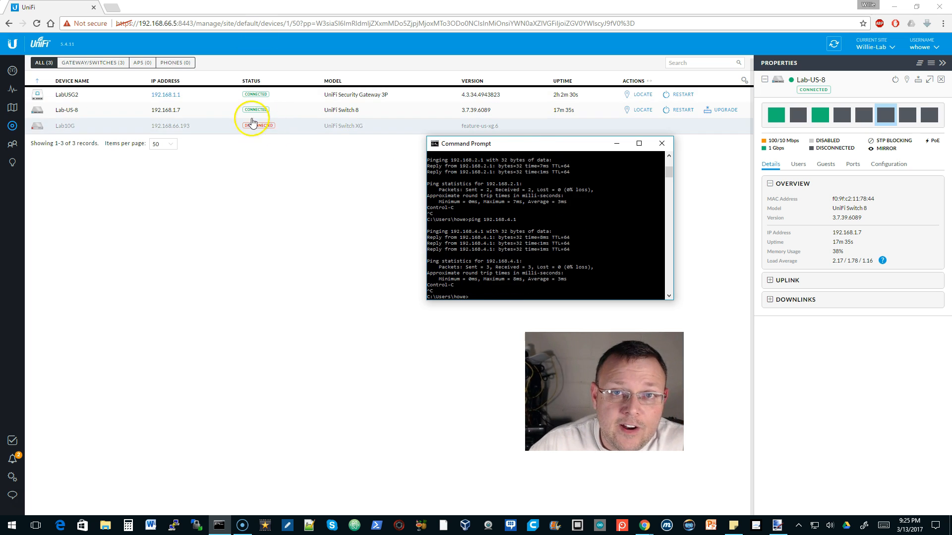
# Step: Examine the LabUSG2 gateway's configuration and its list of networks, and close the Lab-US-8 switch's properties
pyautogui.click(102, 95)
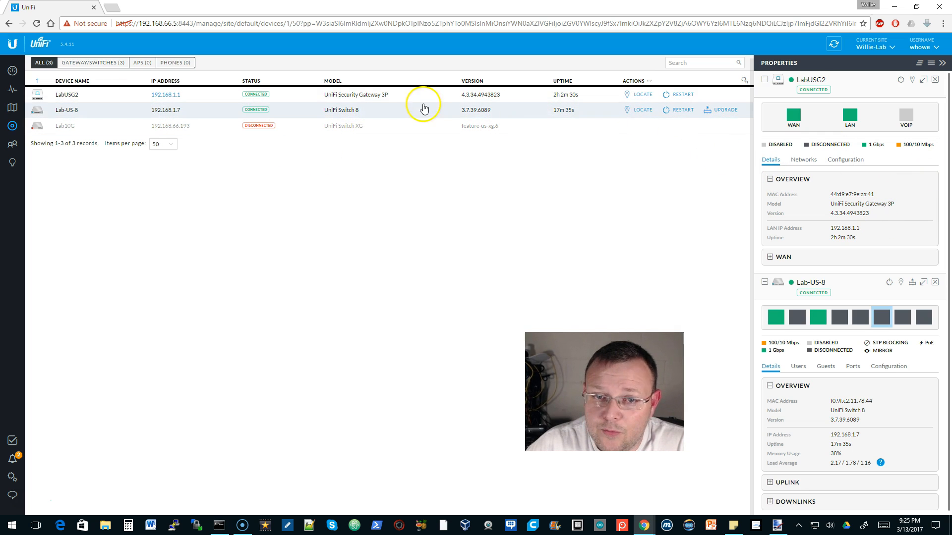
pyautogui.click(845, 159)
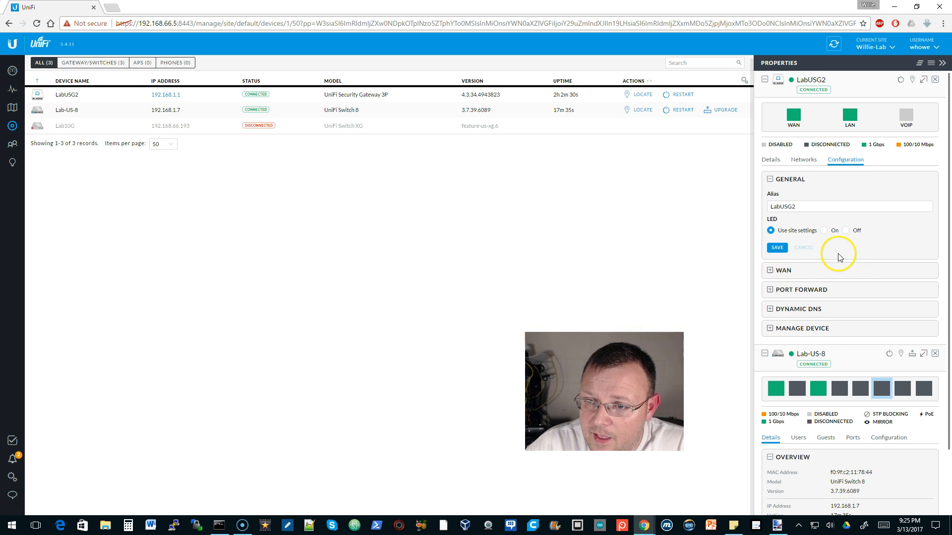
pyautogui.click(803, 162)
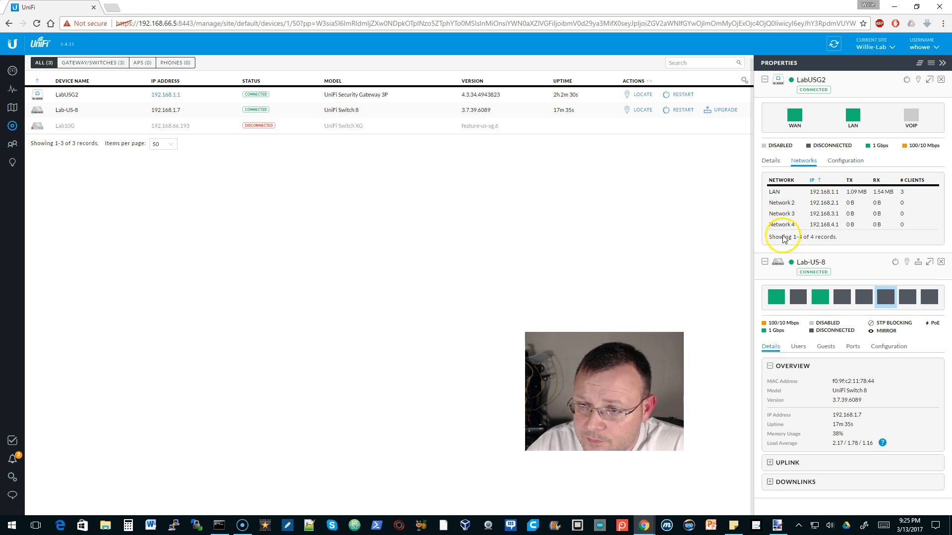
pyautogui.click(941, 262)
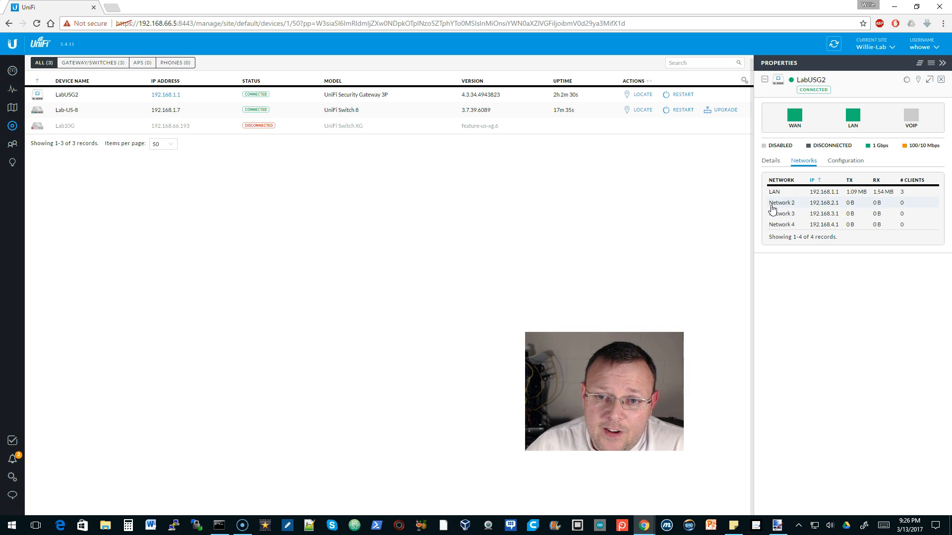
# Step: Create a custom-named network profile on the Lab-US-8 switch with Network 4 as native and Network 2 and Network 3 tagged, and apply it
pyautogui.click(129, 111)
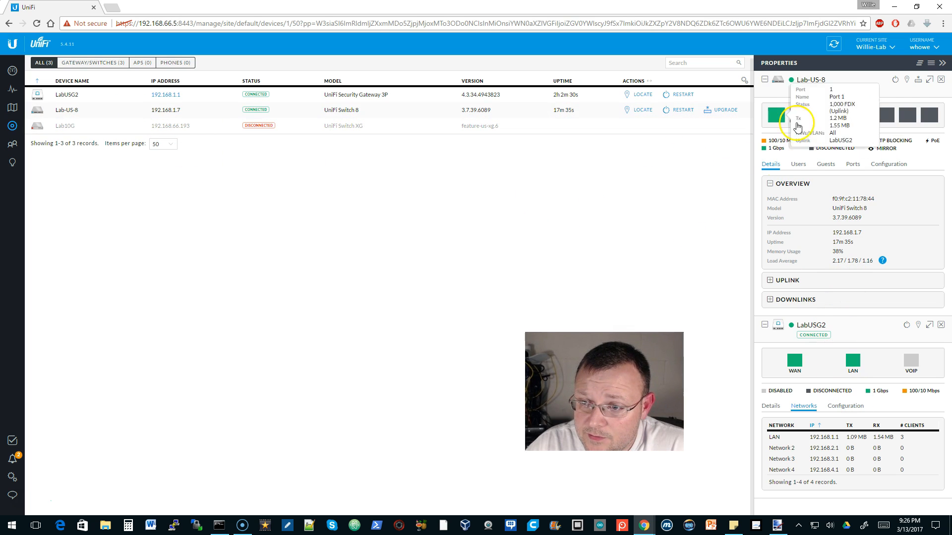
pyautogui.click(889, 163)
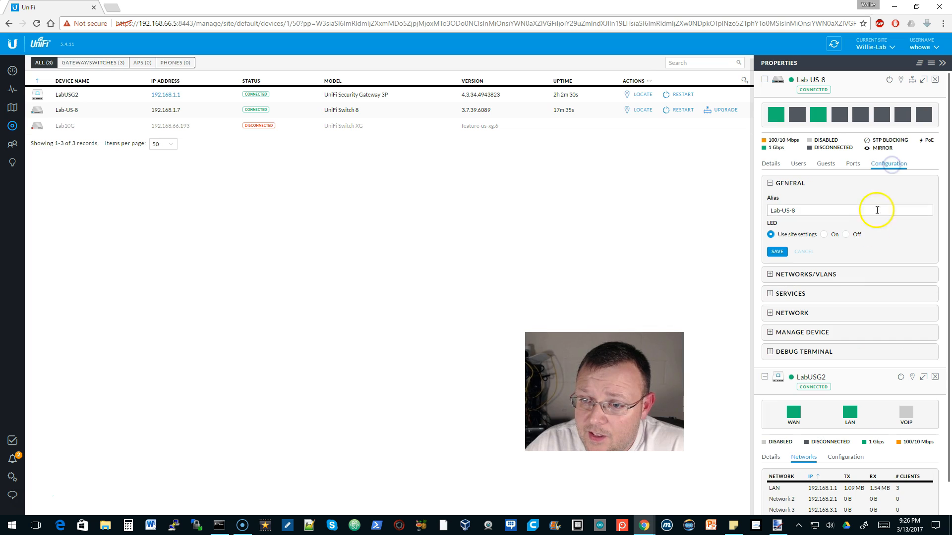
pyautogui.click(793, 277)
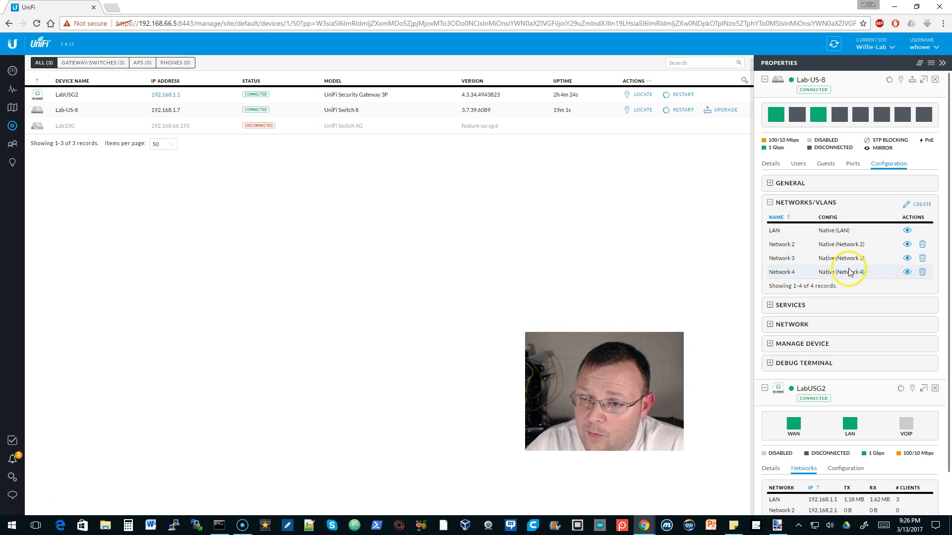
pyautogui.click(918, 204)
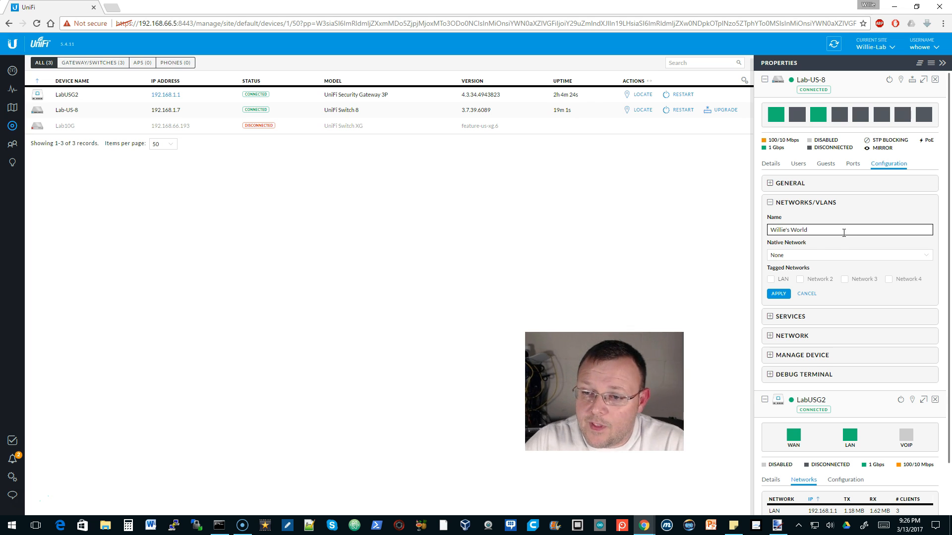
pyautogui.click(801, 255)
pyautogui.click(803, 291)
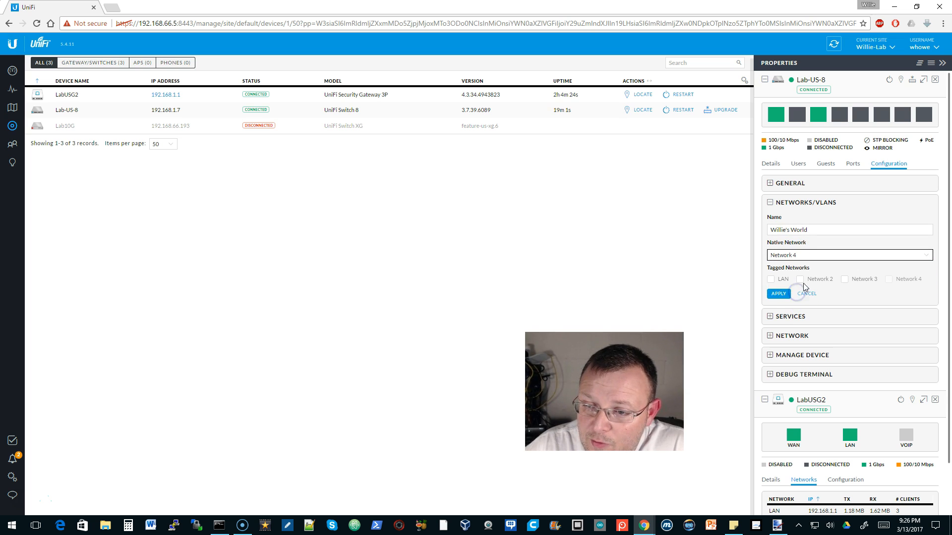
pyautogui.click(800, 279)
pyautogui.click(844, 279)
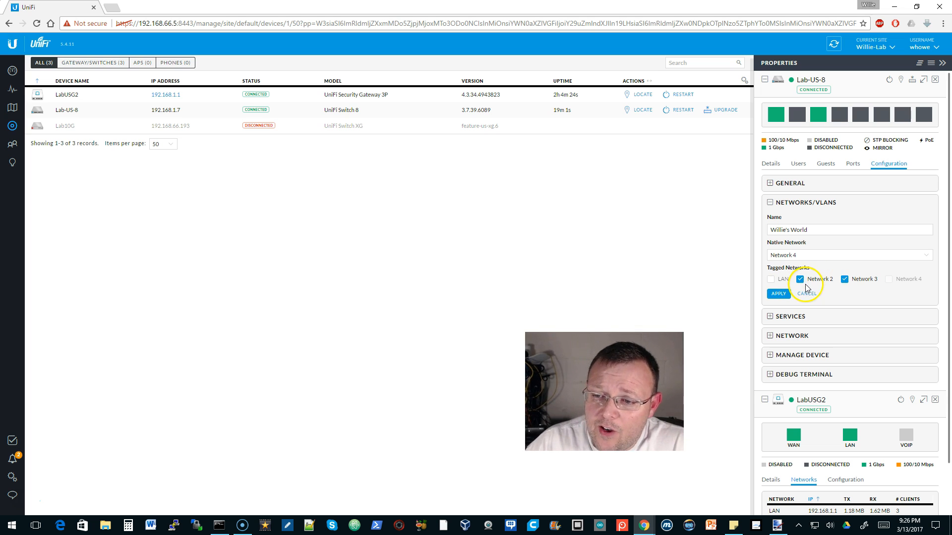
pyautogui.click(778, 293)
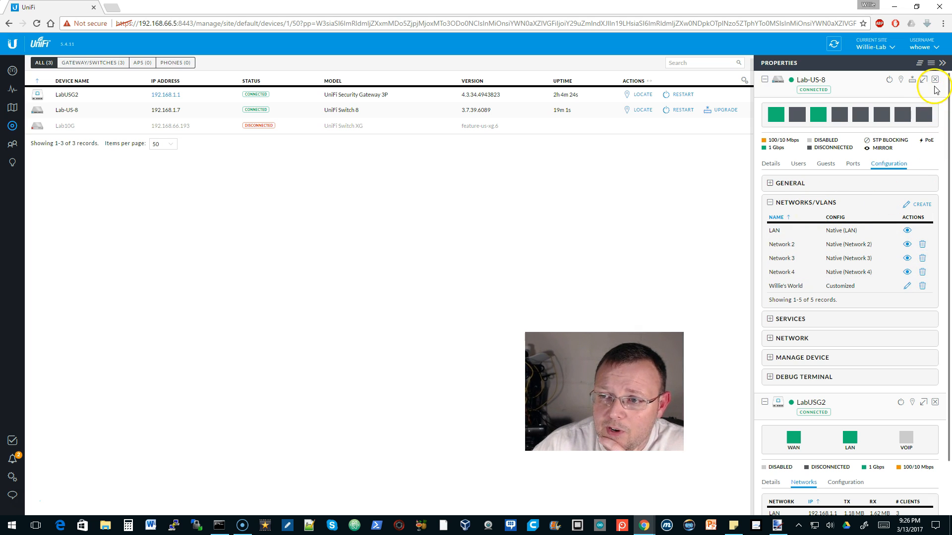
# Step: Close the switch's and gateway's properties and refresh the device list
pyautogui.click(936, 81)
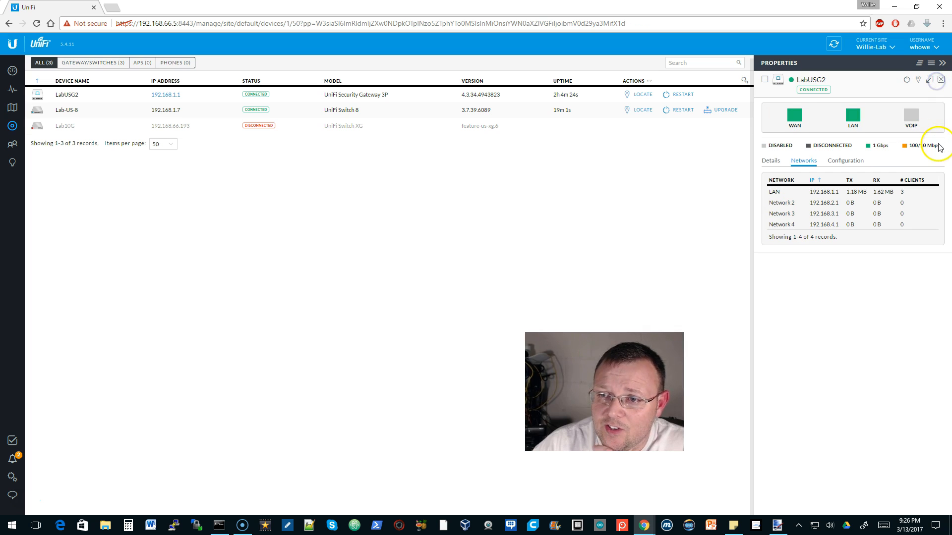
pyautogui.click(940, 81)
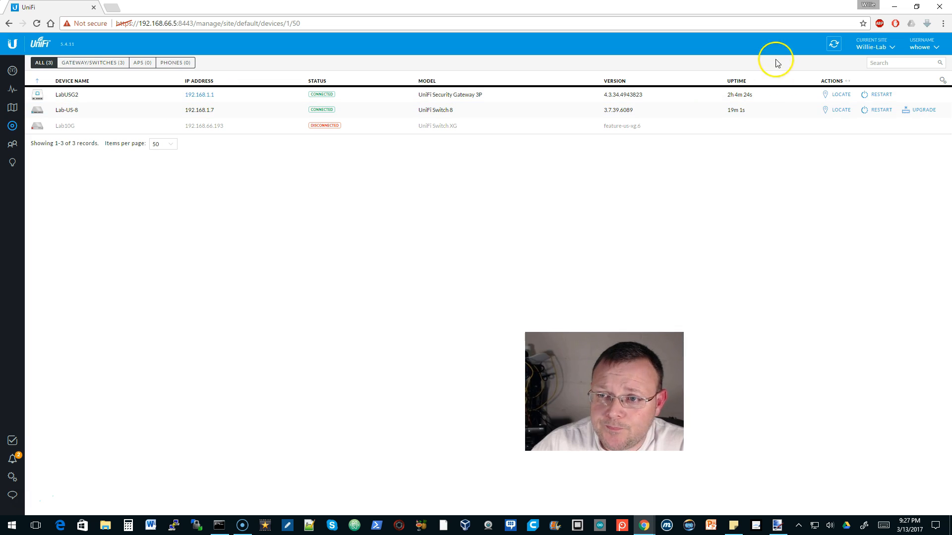
pyautogui.click(832, 46)
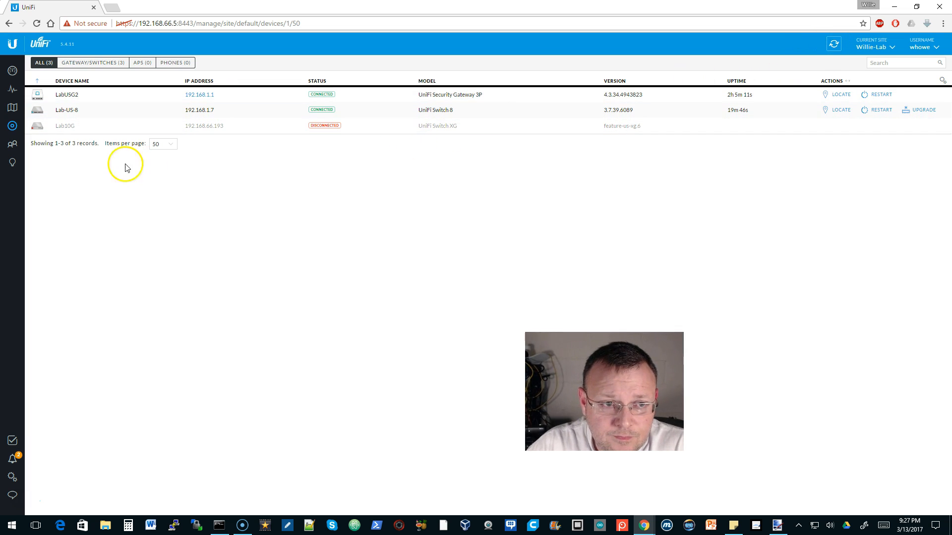
# Step: Open the debug terminal of the Lab-US-8 switch and move its window next to the switch's properties
pyautogui.click(91, 109)
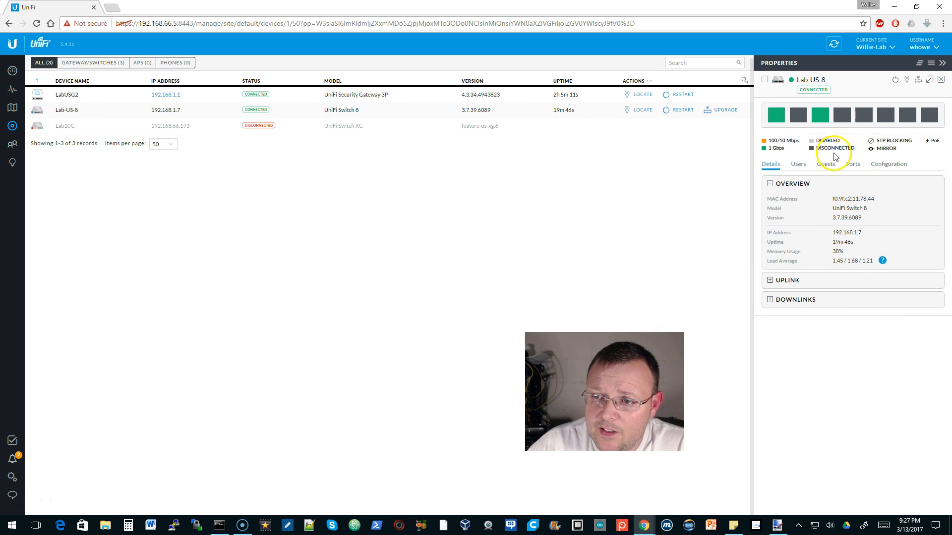
pyautogui.click(889, 164)
pyautogui.click(813, 352)
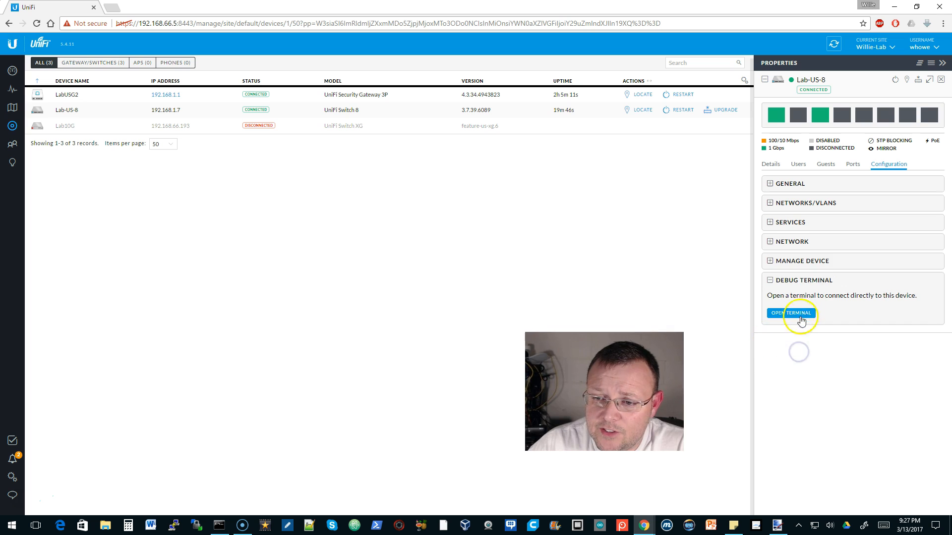
pyautogui.click(786, 313)
pyautogui.moveTo(262, 91); pyautogui.dragTo(525, 141)
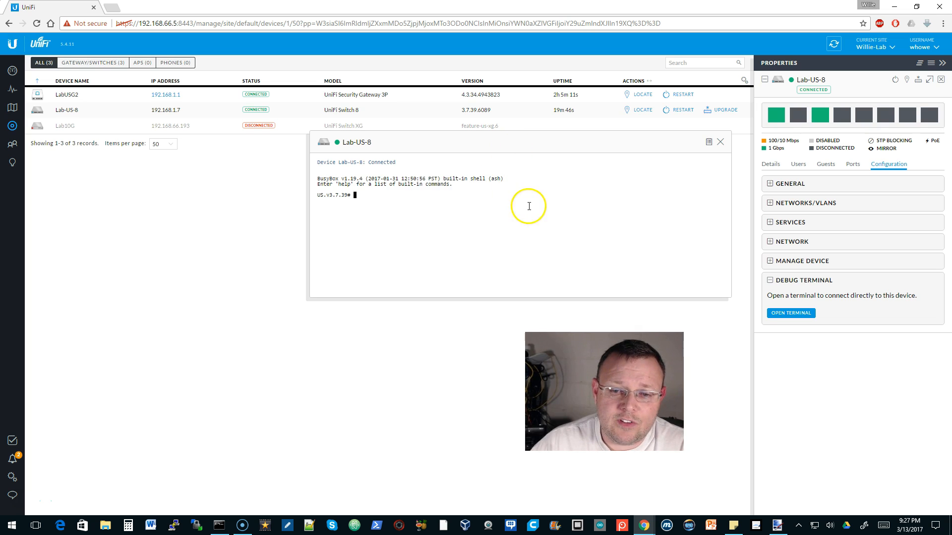
pyautogui.moveTo(501, 144); pyautogui.dragTo(502, 127)
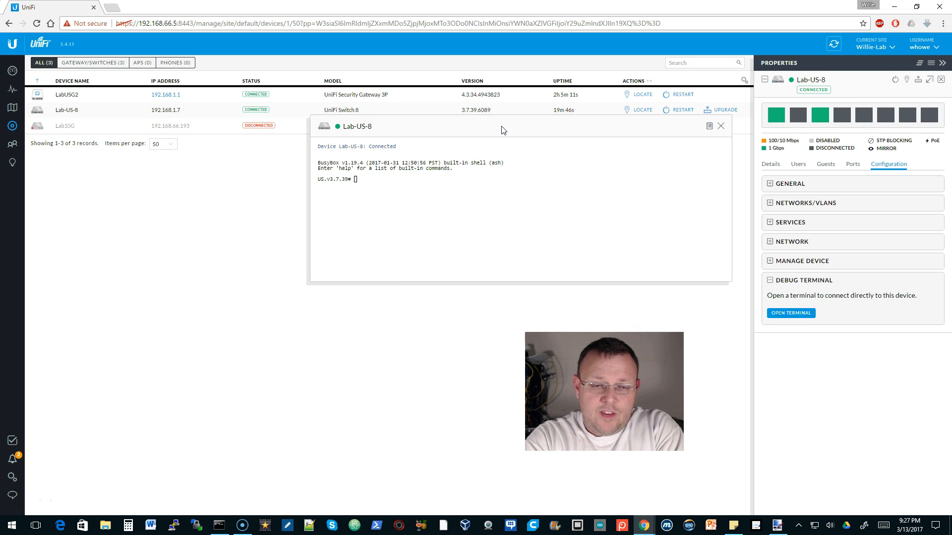
# Step: Telnet to localhost in the switch terminal and display the VLAN list with show vlan
pyautogui.click(462, 215)
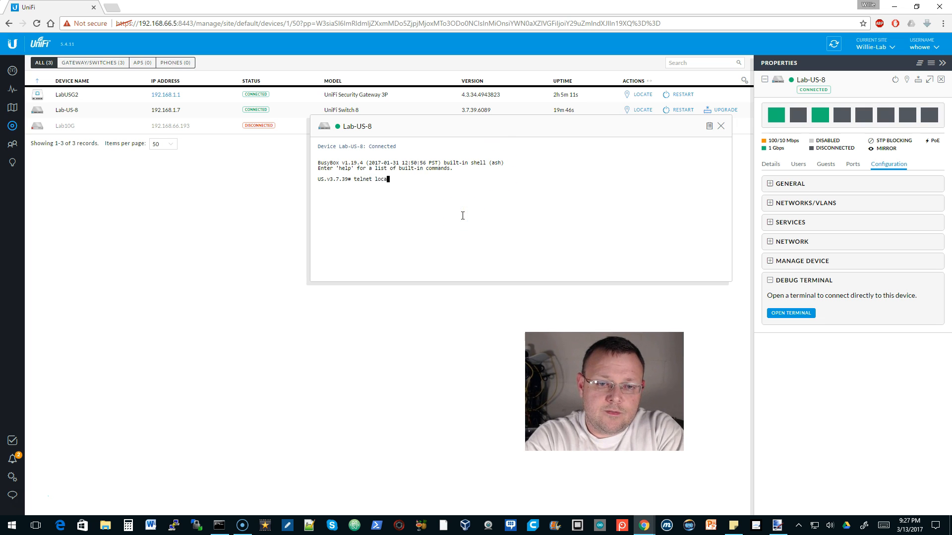
pyautogui.write('telnet localhost')
pyautogui.press('Return')
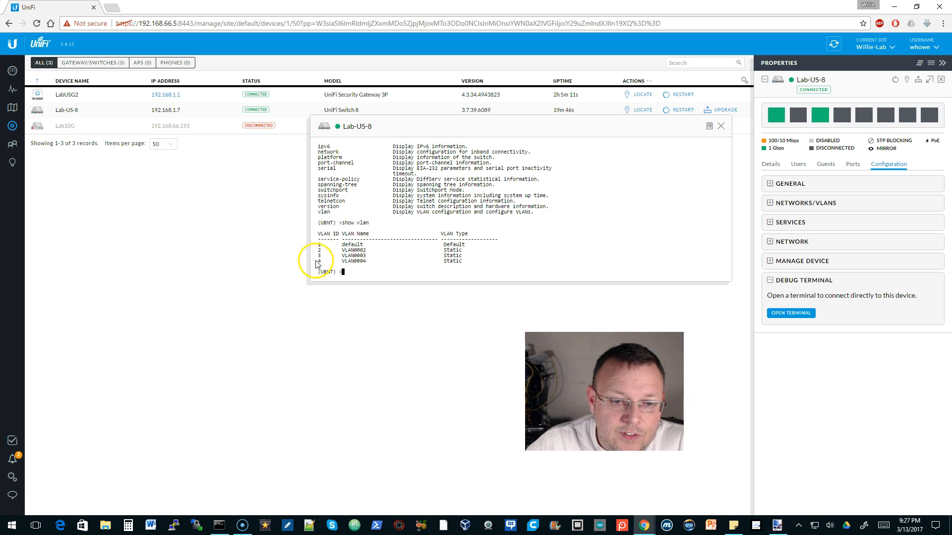
pyautogui.click(319, 245)
pyautogui.moveTo(352, 242); pyautogui.dragTo(363, 243)
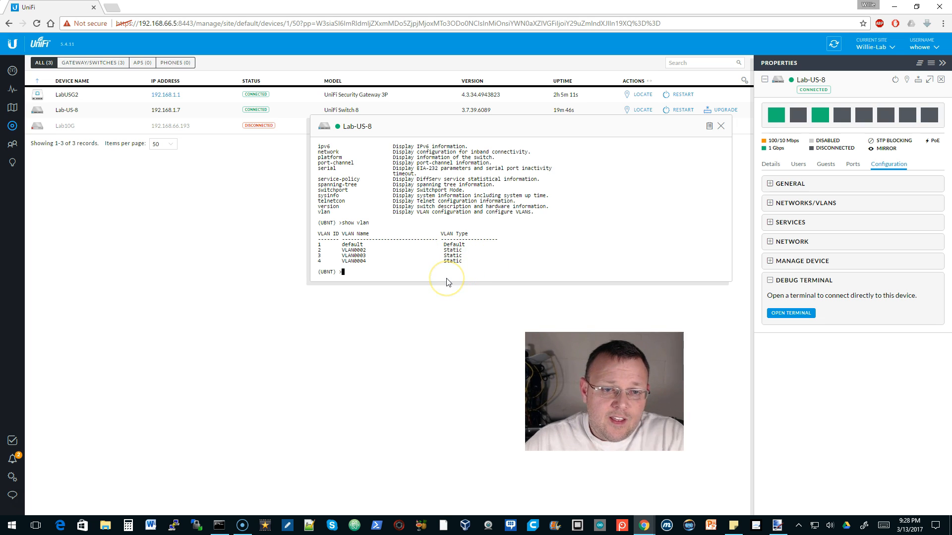
# Step: List the available switch commands and enter privileged mode with enable
pyautogui.write('?')
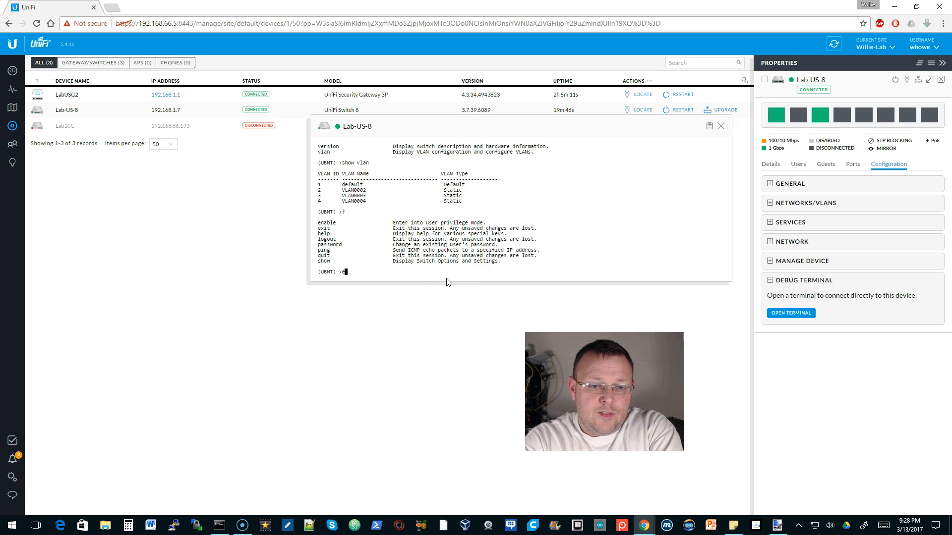
pyautogui.write('enable')
pyautogui.press('Return')
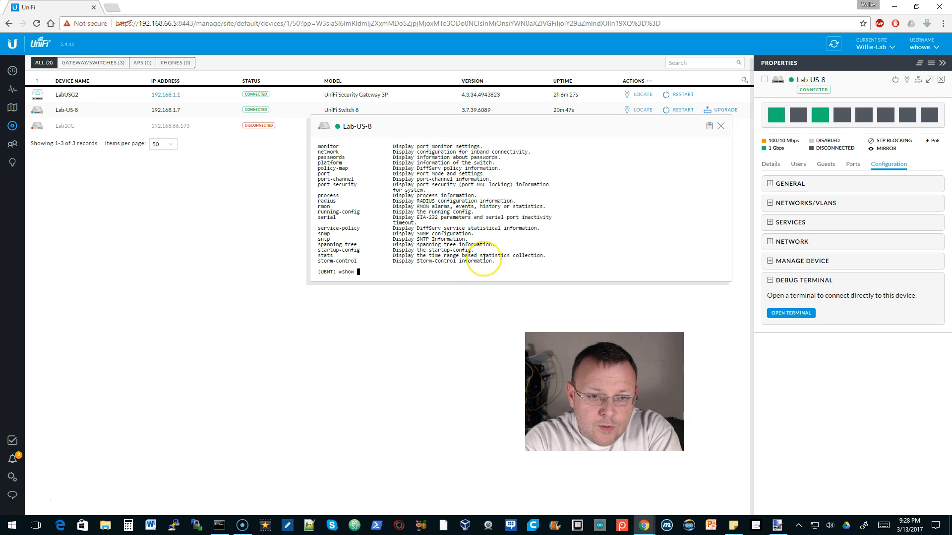
# Step: Display the switch's running configuration and examine its VLAN database entry
pyautogui.write('nfig')
pyautogui.press('Return')
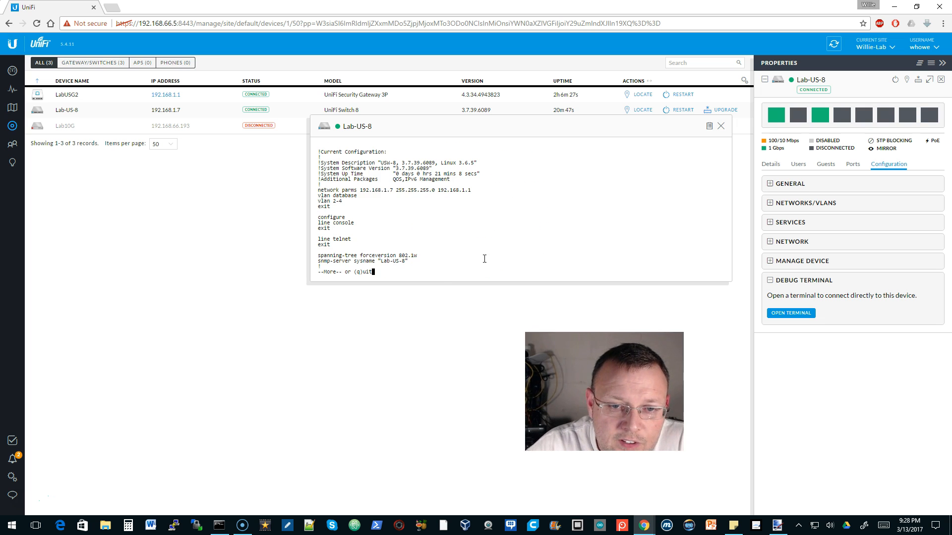
pyautogui.press('Return')
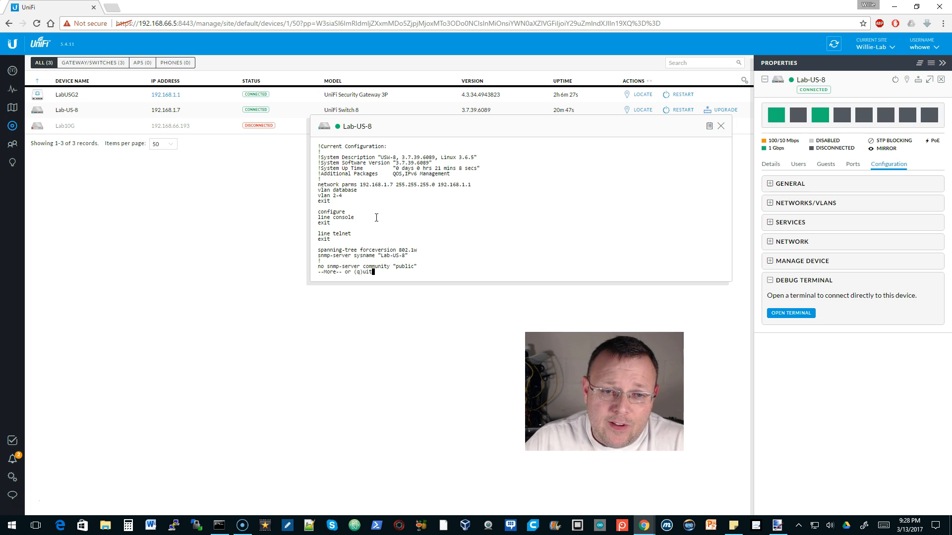
pyautogui.moveTo(317, 195); pyautogui.dragTo(338, 197)
pyautogui.click(352, 197)
# Step: Page through the running configuration and examine the VLAN participation and tagging settings of interface 0/1
pyautogui.press('Return')
pyautogui.press('Return')
pyautogui.press('Return')
pyautogui.press('Return')
pyautogui.press('Return')
pyautogui.press('Return')
pyautogui.press('Return')
pyautogui.press('Return')
pyautogui.press('Return')
pyautogui.press('Return')
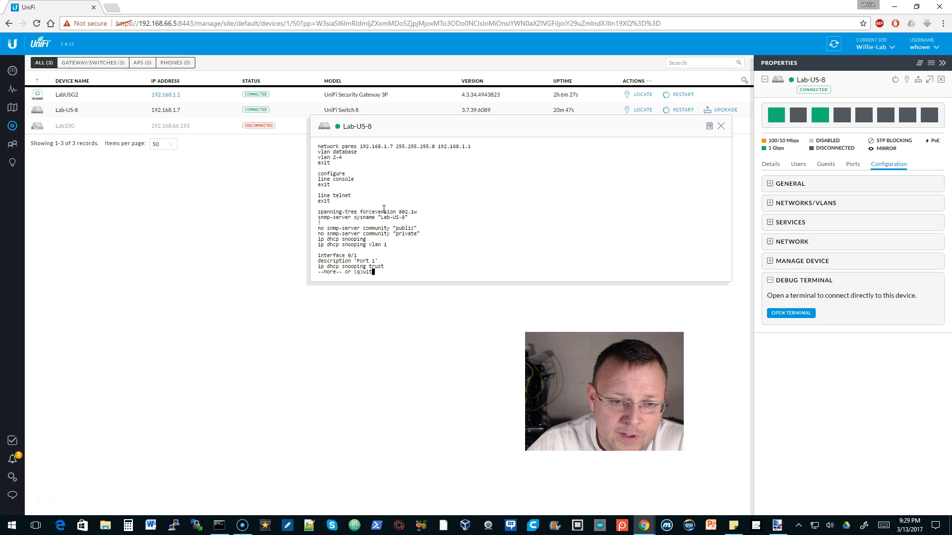
pyautogui.press('Return')
pyautogui.press('Return')
pyautogui.press('Return')
pyautogui.press('Return')
pyautogui.press('Return')
pyautogui.press('Return')
pyautogui.press('Return')
pyautogui.press('Return')
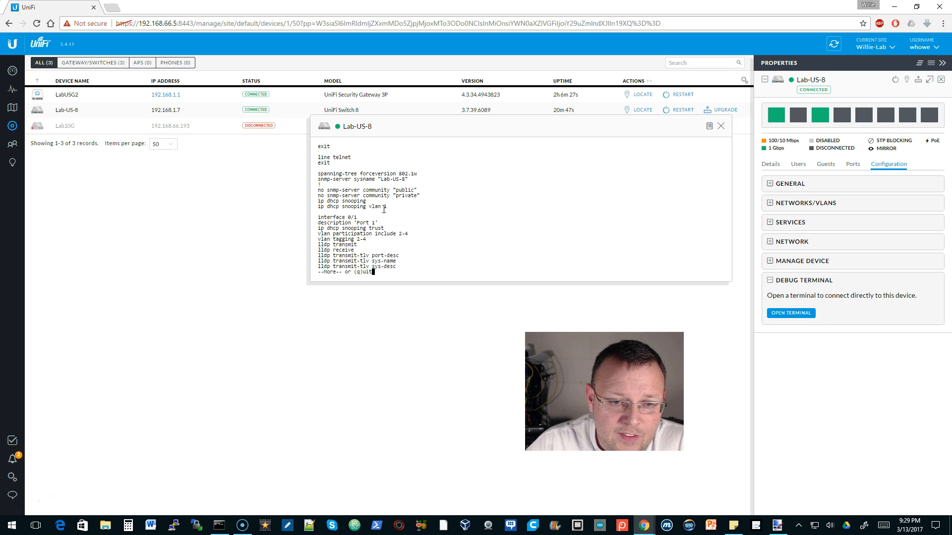
pyautogui.press('Return')
pyautogui.press('Return')
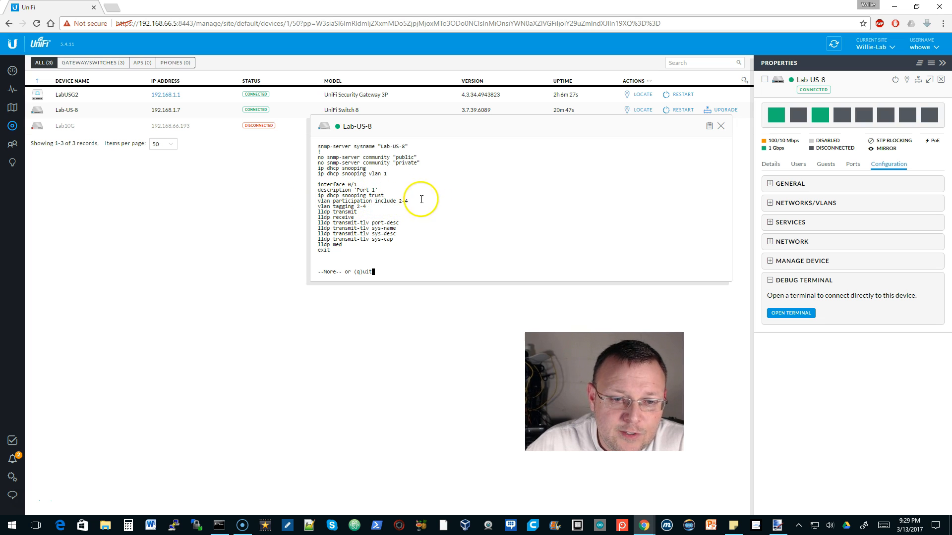
# Step: Examine the VLAN participation and tagging settings of interfaces 0/2 through 0/5 in the running configuration
pyautogui.press('Return')
pyautogui.press('Return')
pyautogui.press('Return')
pyautogui.press('Return')
pyautogui.press('Return')
pyautogui.press('Return')
pyautogui.press('Return')
pyautogui.press('Return')
pyautogui.press('Return')
pyautogui.press('Return')
pyautogui.press('Return')
pyautogui.press('Return')
pyautogui.press('Return')
pyautogui.press('Return')
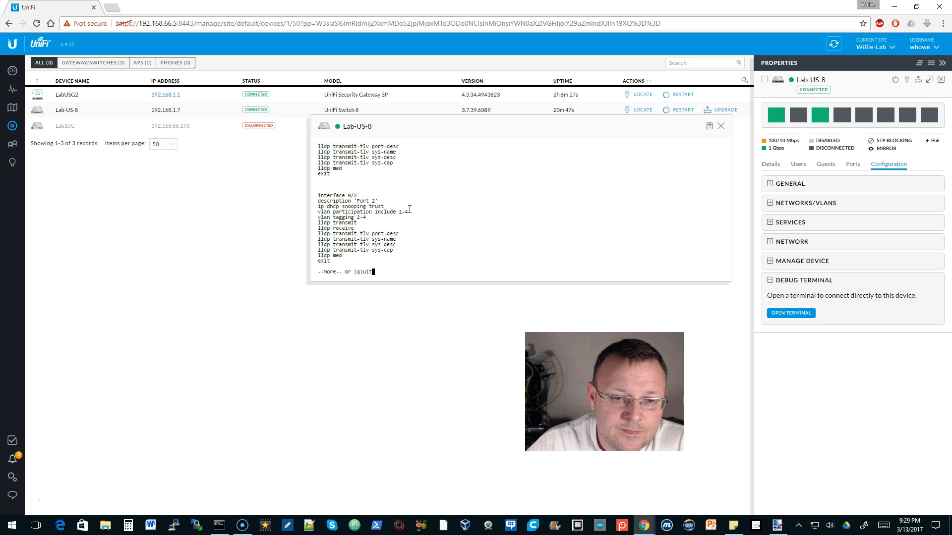
pyautogui.press('Return')
pyautogui.press('Return')
pyautogui.hotkey('alt', 'space')
pyautogui.click(415, 207)
pyautogui.press('space')
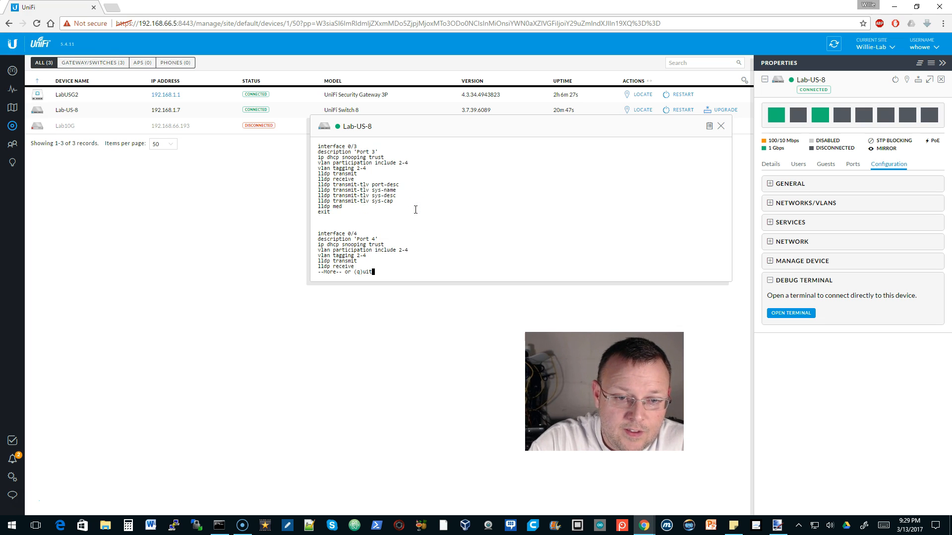
pyautogui.press('space')
pyautogui.press('Return')
pyautogui.press('Return')
pyautogui.press('Return')
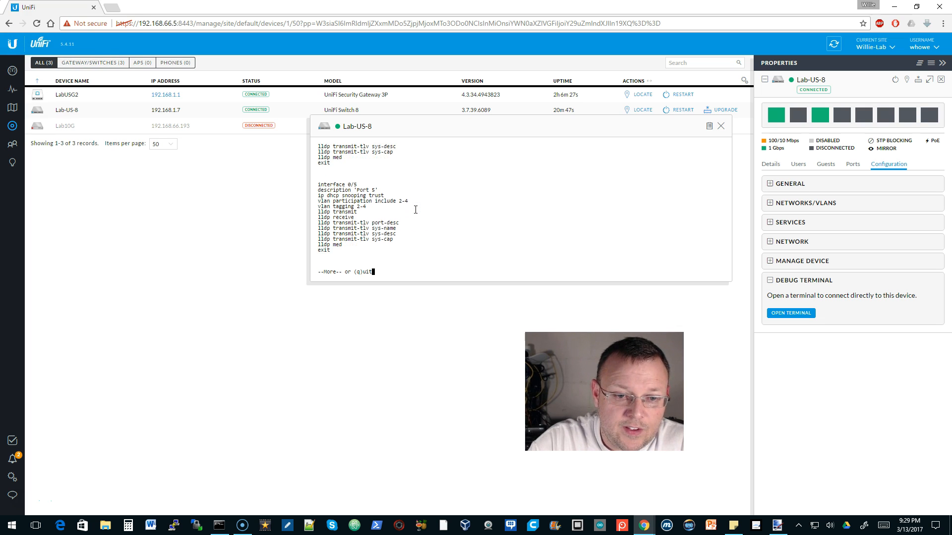
# Step: Examine the VLAN ID and the included and excluded VLANs of interface 0/6 in the running configuration
pyautogui.press('Return')
pyautogui.press('Return')
pyautogui.press('Return')
pyautogui.press('Return')
pyautogui.press('Return')
pyautogui.press('Return')
pyautogui.press('Return')
pyautogui.press('Return')
pyautogui.press('Return')
pyautogui.press('Return')
pyautogui.press('Return')
pyautogui.press('Return')
pyautogui.press('Return')
pyautogui.press('Return')
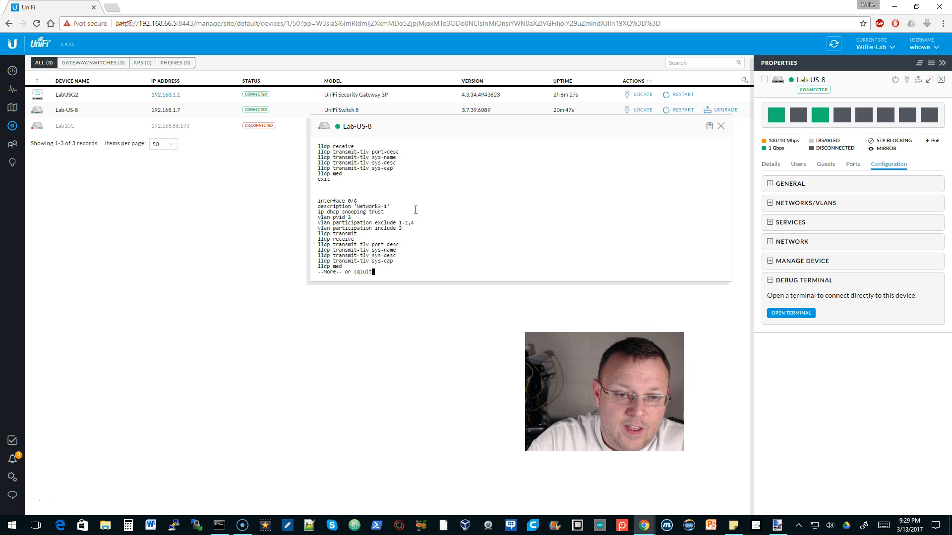
pyautogui.press('Return')
pyautogui.press('Return')
pyautogui.press('Return')
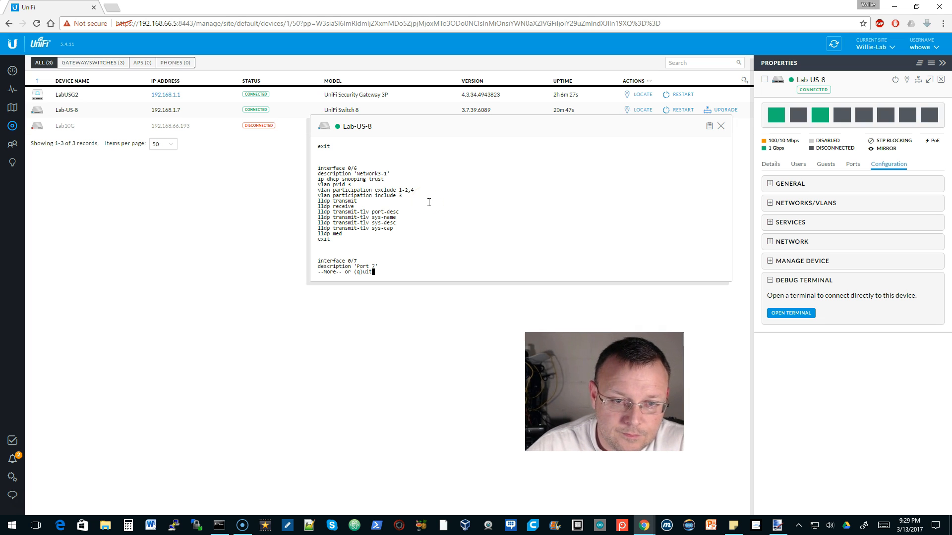
# Step: Continue through the running configuration and examine the VLAN settings of interface 0/7
pyautogui.press('Return')
pyautogui.press('Return')
pyautogui.press('Return')
pyautogui.press('Return')
pyautogui.press('Return')
pyautogui.press('Return')
pyautogui.press('Return')
pyautogui.press('Return')
pyautogui.press('Return')
pyautogui.press('Return')
pyautogui.press('Return')
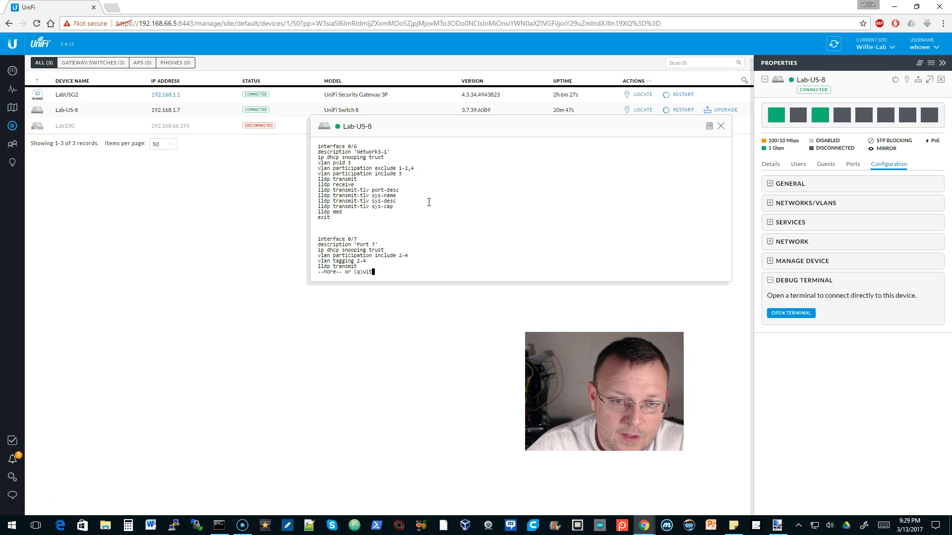
pyautogui.press('Return')
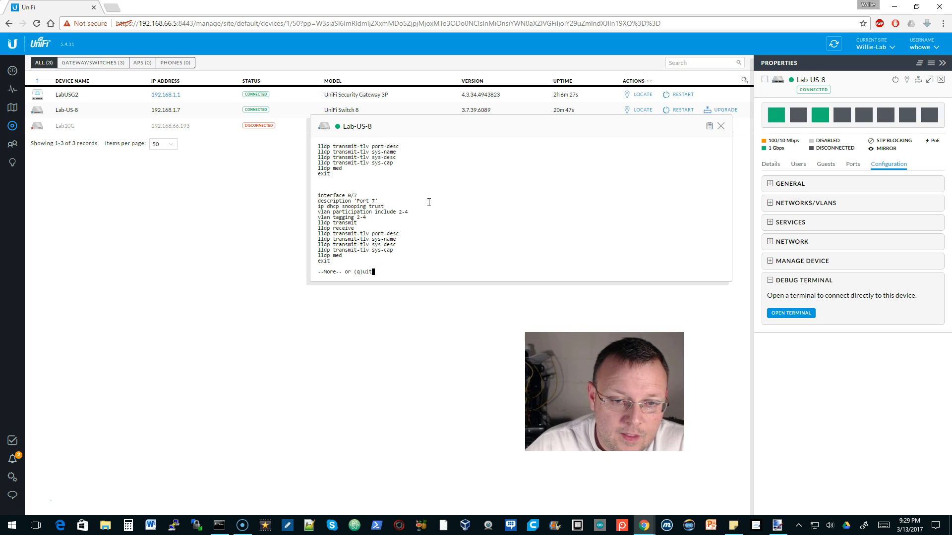
# Step: Page through the running configuration and examine the VLAN participation and tagging settings of interface 0/8
pyautogui.press('Return')
pyautogui.press('Return')
pyautogui.press('Return')
pyautogui.press('Return')
pyautogui.press('Return')
pyautogui.press('Return')
pyautogui.press('Return')
pyautogui.press('Return')
pyautogui.press('Return')
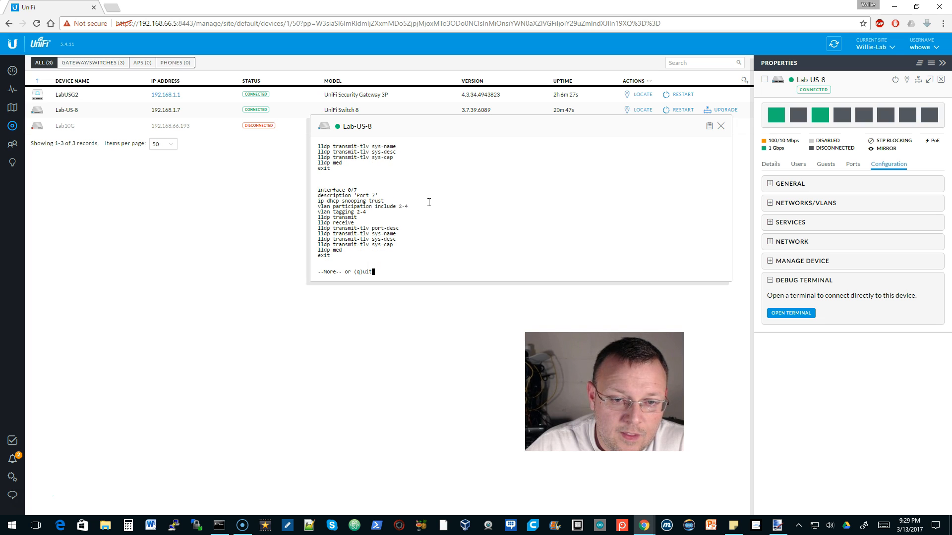
pyautogui.press('Return')
pyautogui.press('Return')
pyautogui.press('Return')
pyautogui.press('Return')
pyautogui.press('Return')
pyautogui.press('Return')
pyautogui.press('Return')
pyautogui.press('Return')
pyautogui.press('Return')
pyautogui.press('Return')
pyautogui.press('Return')
pyautogui.press('Return')
pyautogui.press('Return')
pyautogui.press('Return')
pyautogui.press('Return')
pyautogui.press('Return')
pyautogui.press('Return')
pyautogui.press('Return')
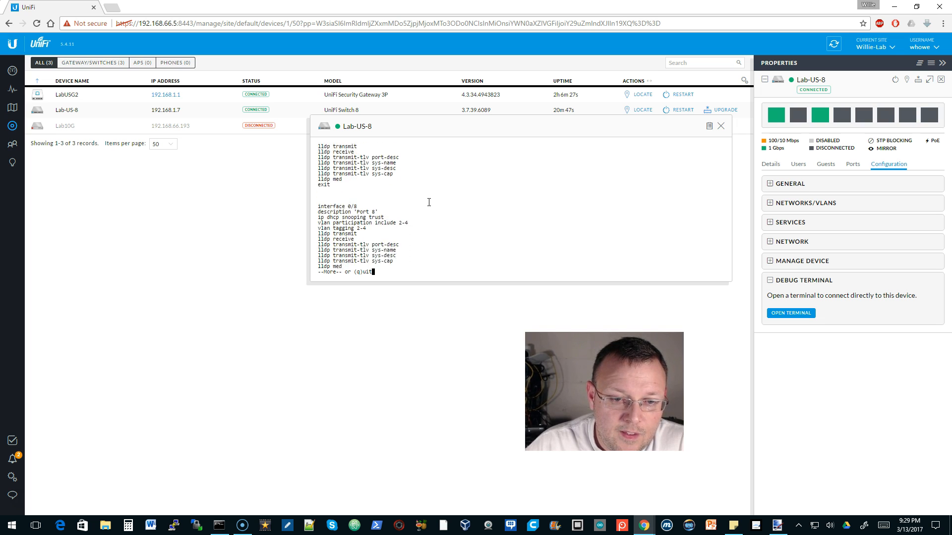
# Step: Examine the VLAN participation settings of interfaces lag 1 through lag 3 in the running configuration
pyautogui.press('Return')
pyautogui.press('Return')
pyautogui.press('Return')
pyautogui.press('Return')
pyautogui.press('Return')
pyautogui.press('Return')
pyautogui.press('Return')
pyautogui.press('Return')
pyautogui.press('Return')
pyautogui.press('Return')
pyautogui.press('Return')
pyautogui.press('Return')
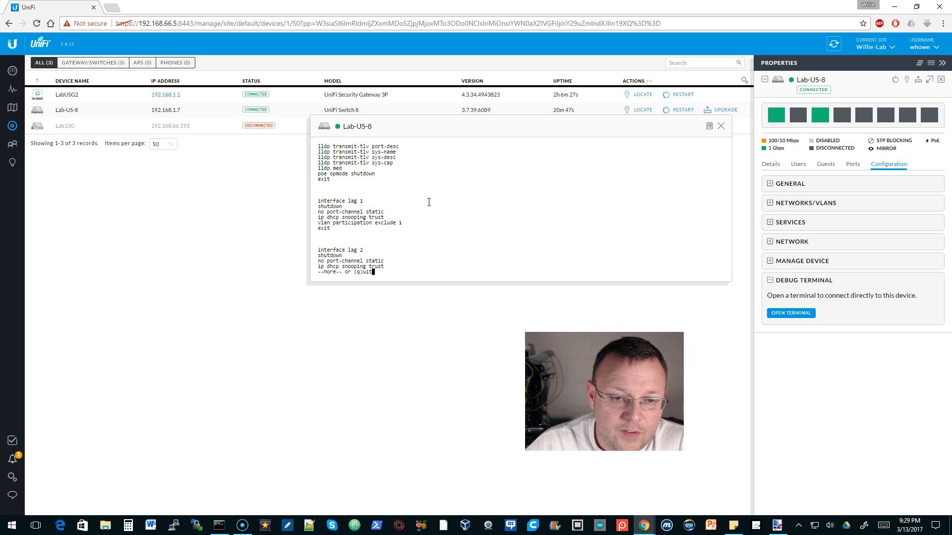
pyautogui.press('Return')
pyautogui.press('Return')
pyautogui.press('Return')
pyautogui.press('Return')
pyautogui.press('Return')
pyautogui.press('Return')
pyautogui.press('Return')
pyautogui.press('Return')
pyautogui.press('Return')
pyautogui.press('Return')
pyautogui.press('Return')
pyautogui.press('Return')
pyautogui.press('Return')
pyautogui.press('Return')
pyautogui.press('Return')
pyautogui.press('Return')
pyautogui.press('Return')
pyautogui.press('Return')
pyautogui.press('Return')
pyautogui.press('Return')
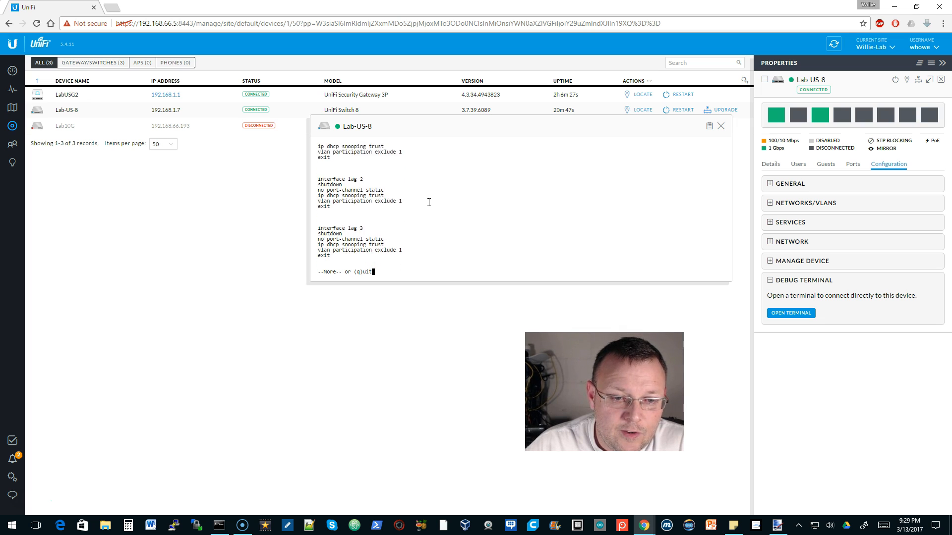
# Step: Page through the rest of the switch's running configuration to its end and return to the command prompt
pyautogui.press('Return')
pyautogui.press('Return')
pyautogui.press('Return')
pyautogui.press('Return')
pyautogui.press('Return')
pyautogui.press('Return')
pyautogui.press('Return')
pyautogui.press('Return')
pyautogui.press('Return')
pyautogui.press('Return')
pyautogui.press('Return')
pyautogui.press('Return')
pyautogui.press('Return')
pyautogui.press('Return')
pyautogui.press('Return')
pyautogui.press('Return')
pyautogui.press('Return')
pyautogui.press('Return')
pyautogui.press('Return')
pyautogui.press('Return')
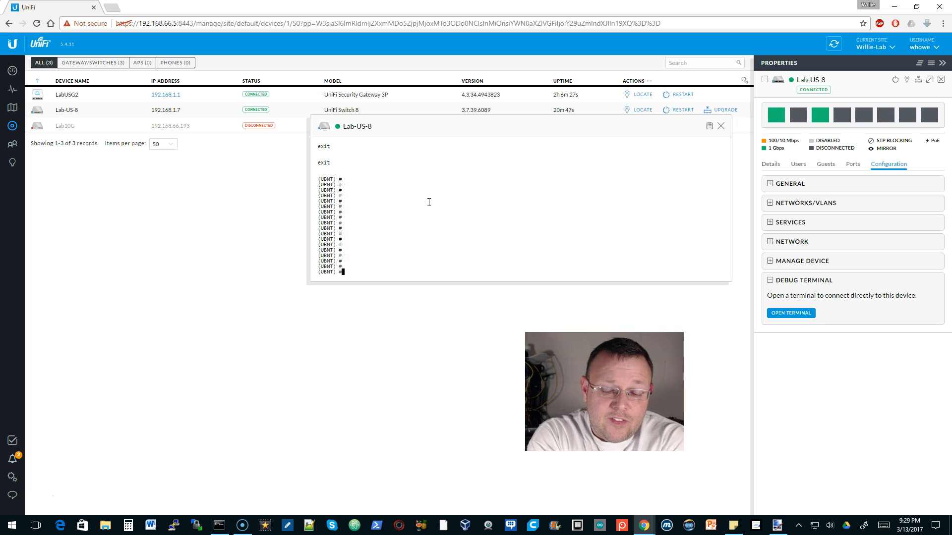
# Step: Exit privileged mode on the switch and close its debug terminal
pyautogui.write('ex')
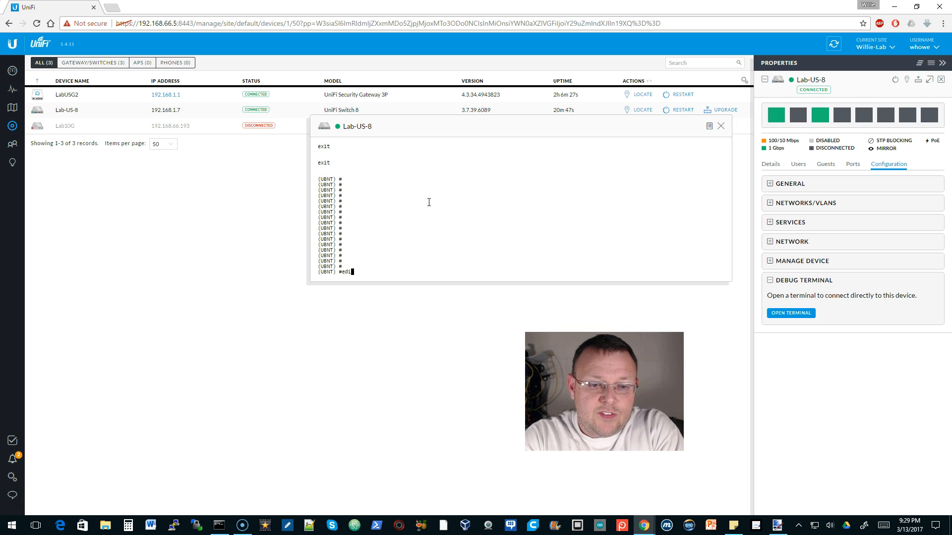
pyautogui.write('it')
pyautogui.press('Return')
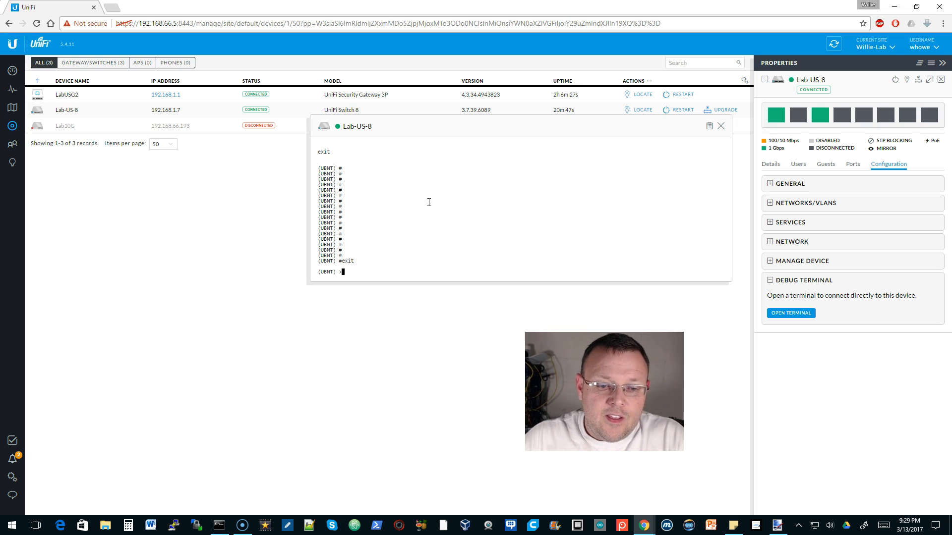
pyautogui.click(722, 127)
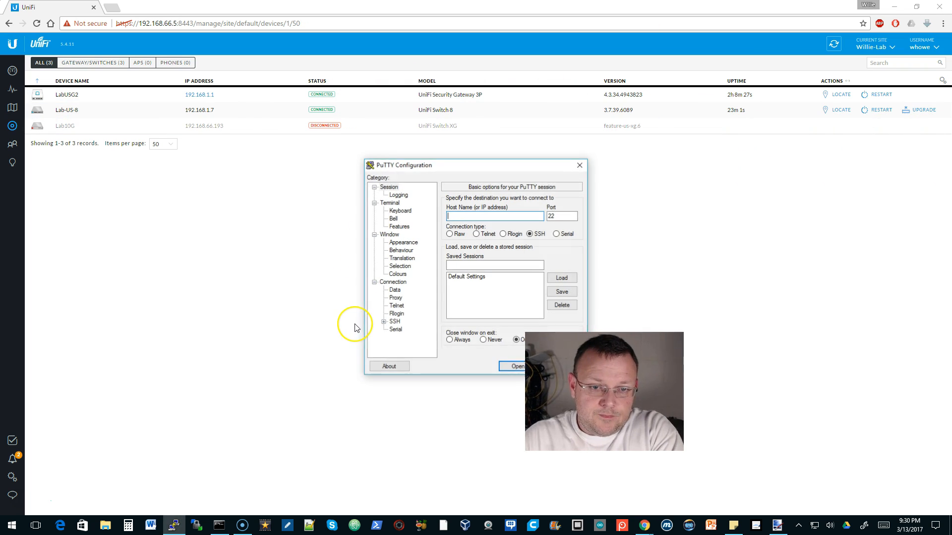
# Step: In PuTTY, open an SSH session to the gateway at 192.168.1.1 and log in with the username and account password
pyautogui.write('192.168.1.1')
pyautogui.press('Return')
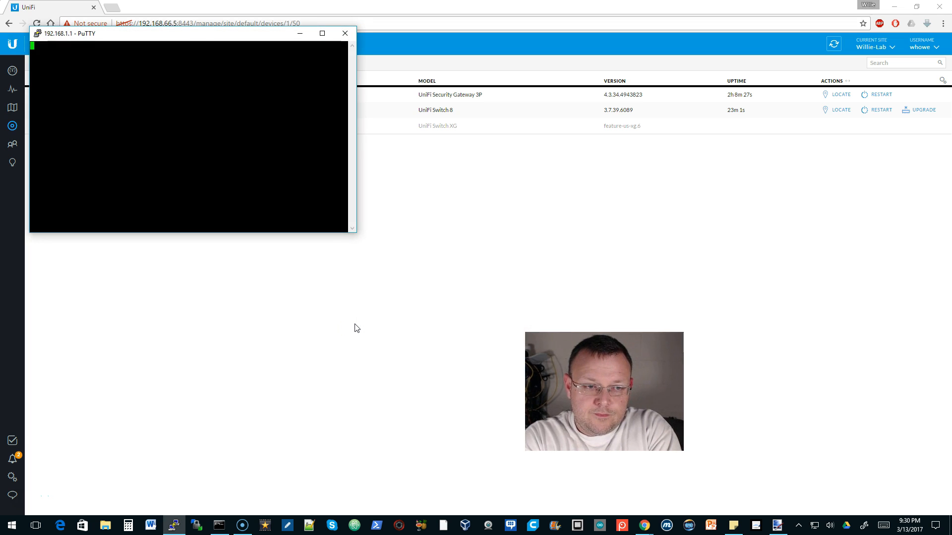
pyautogui.write('whowe')
pyautogui.press('Return')
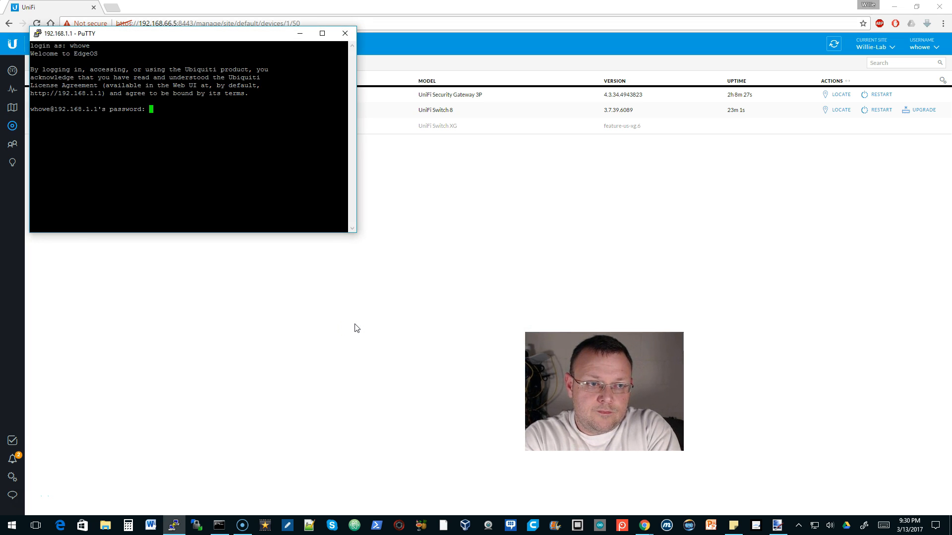
pyautogui.press('Return')
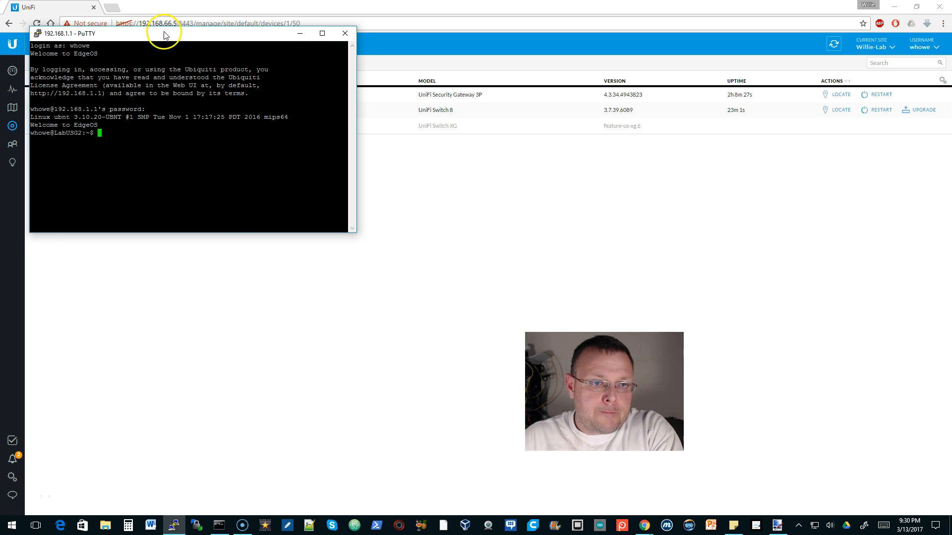
# Step: Move the terminal window clear of the screen corner and display the gateway's configuration with the show configuration command
pyautogui.moveTo(164, 33); pyautogui.dragTo(312, 65)
pyautogui.write('show conf')
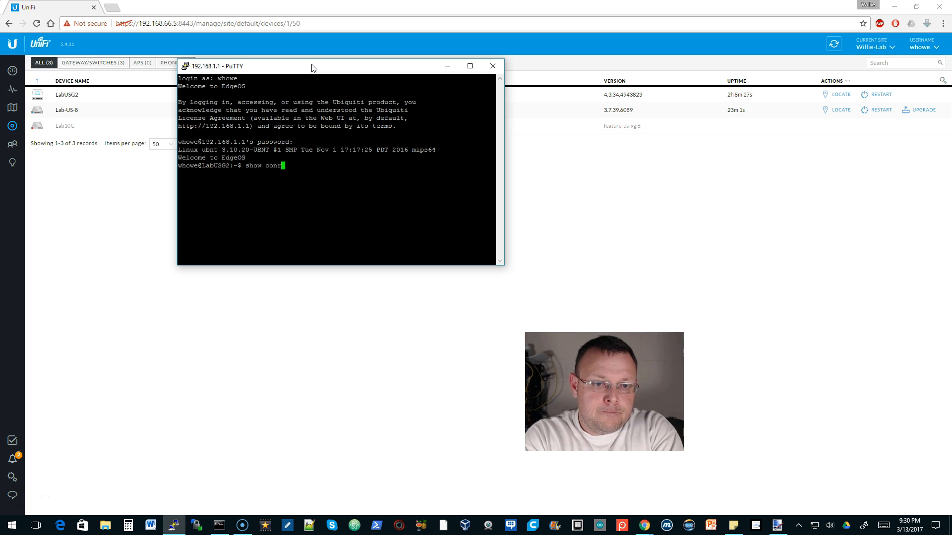
pyautogui.press('Tab')
pyautogui.press('Return')
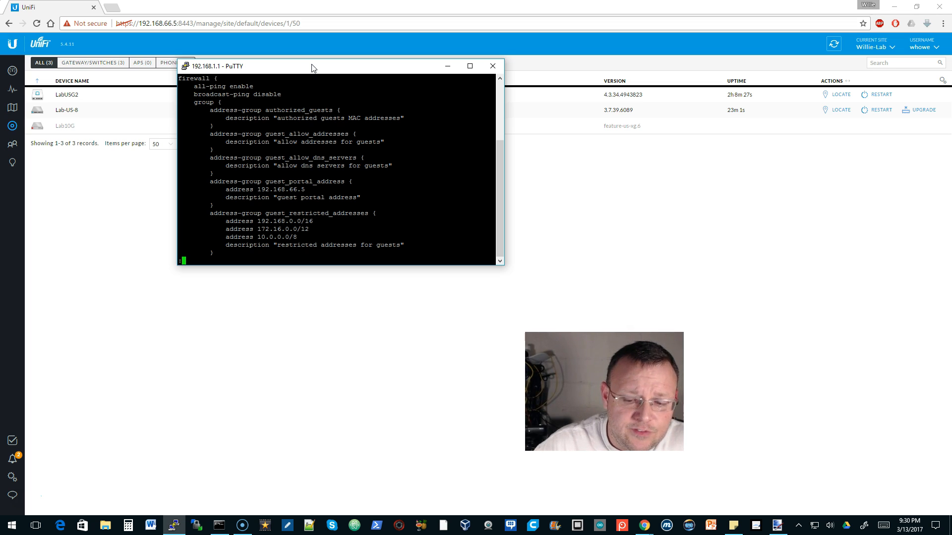
# Step: Page through the firewall groups and the guest network rules in the gateway configuration
pyautogui.press('space')
pyautogui.press('space')
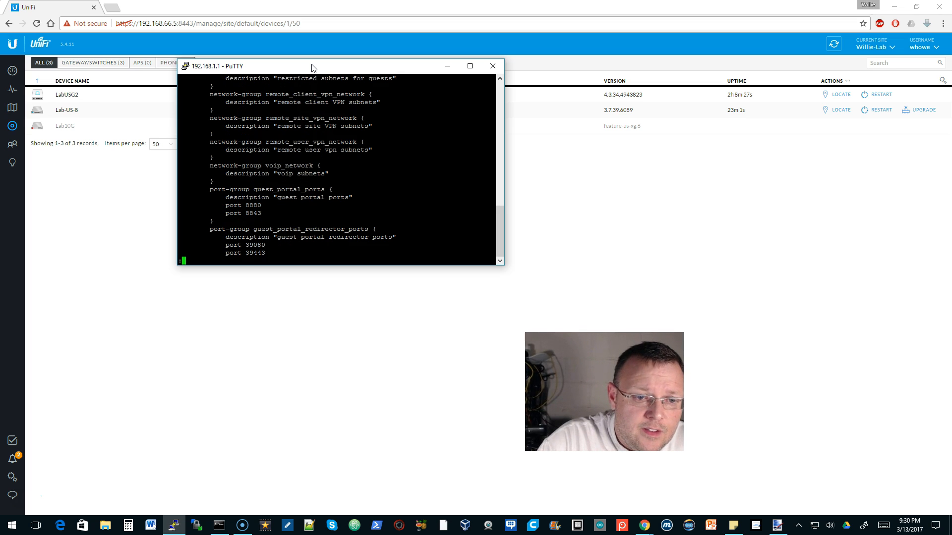
pyautogui.press('space')
pyautogui.press('space')
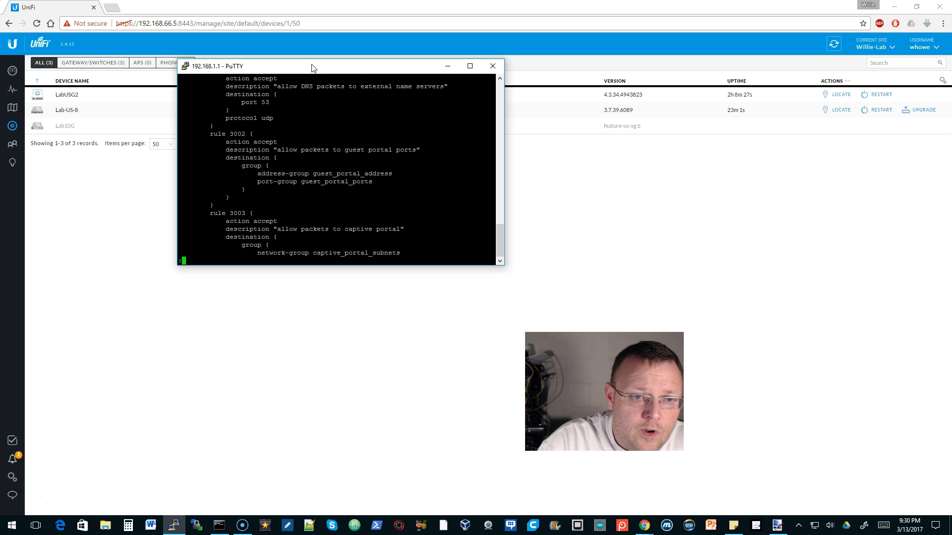
pyautogui.press('space')
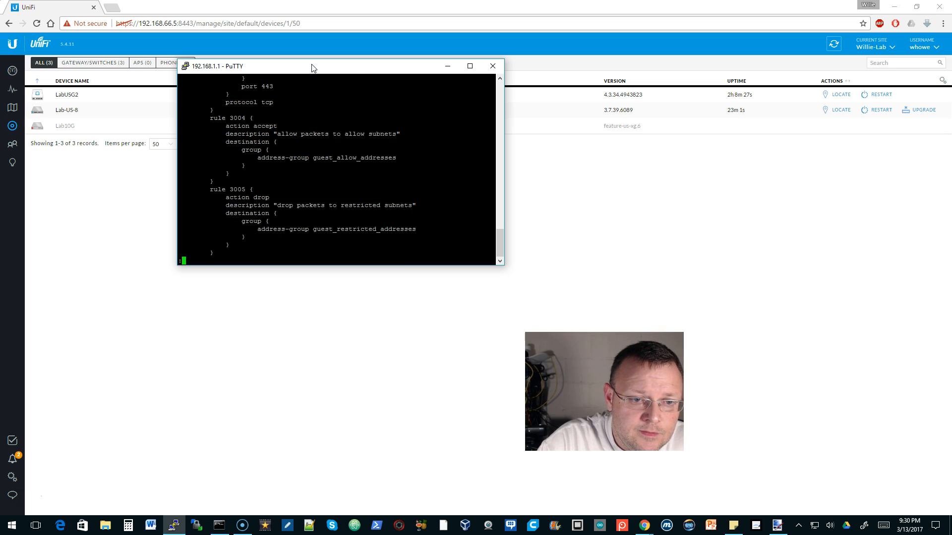
pyautogui.press('space')
pyautogui.press('space')
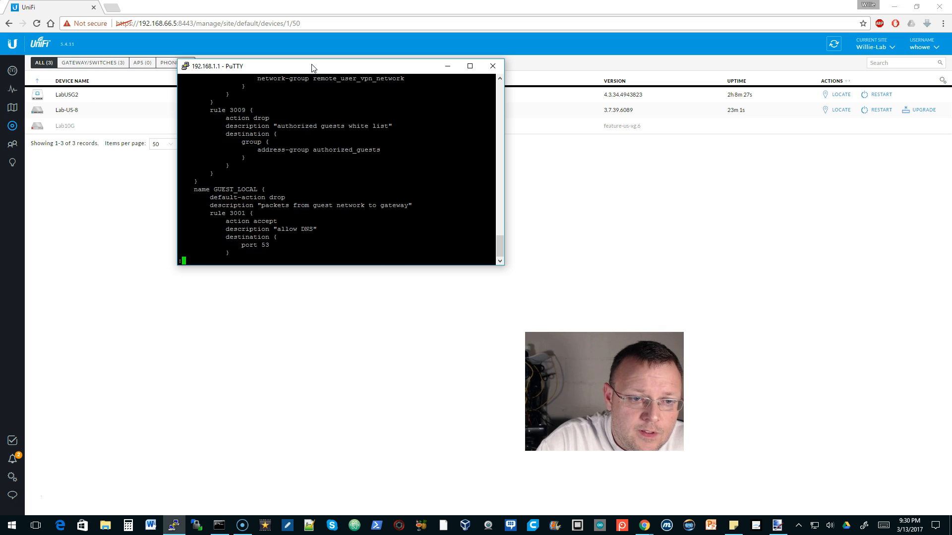
# Step: Examine the LAN_IN, LAN_LOCAL and LAN_OUT firewall rules for the defined networks in the gateway configuration
pyautogui.press('space')
pyautogui.press('space')
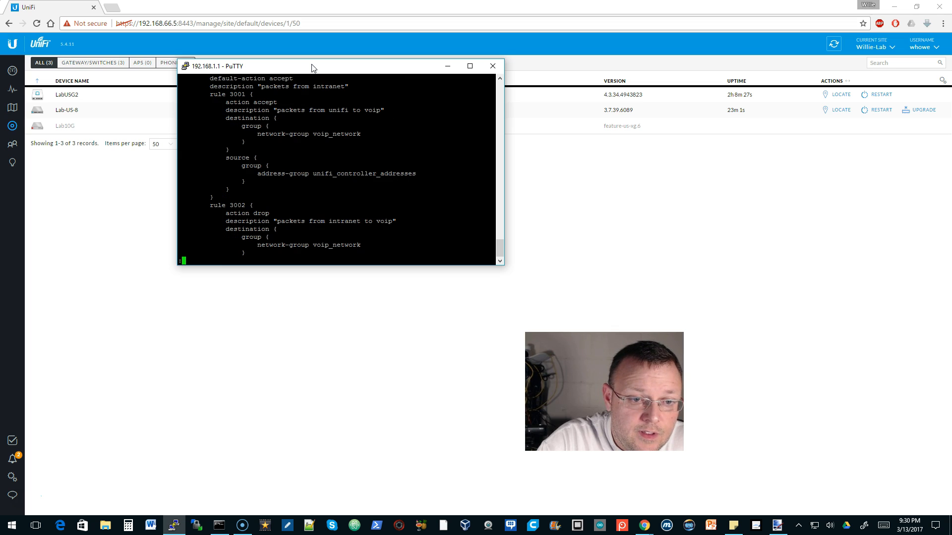
pyautogui.press('space')
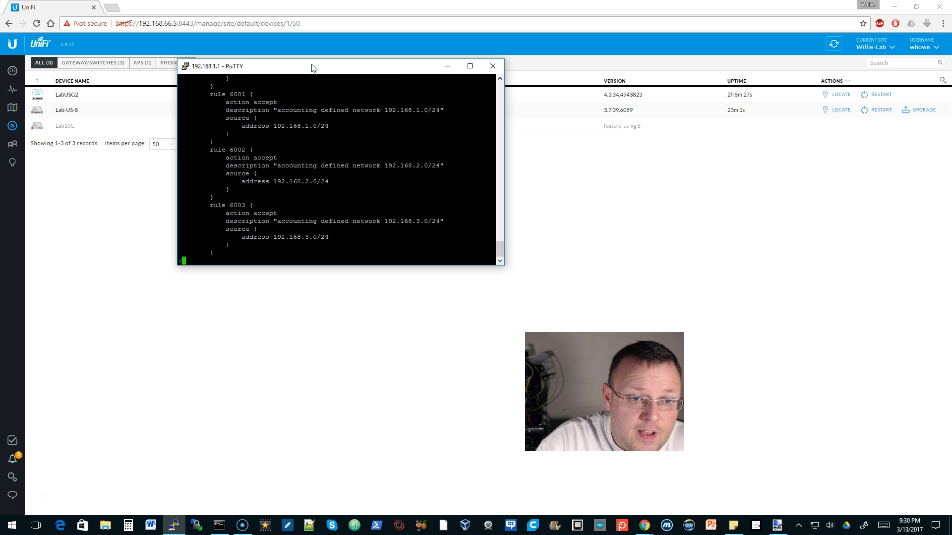
pyautogui.press('space')
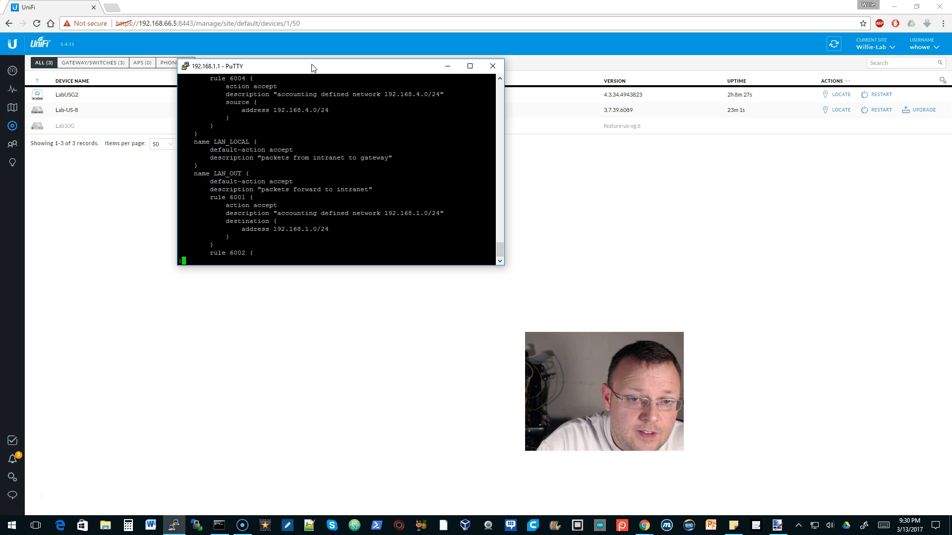
pyautogui.press('space')
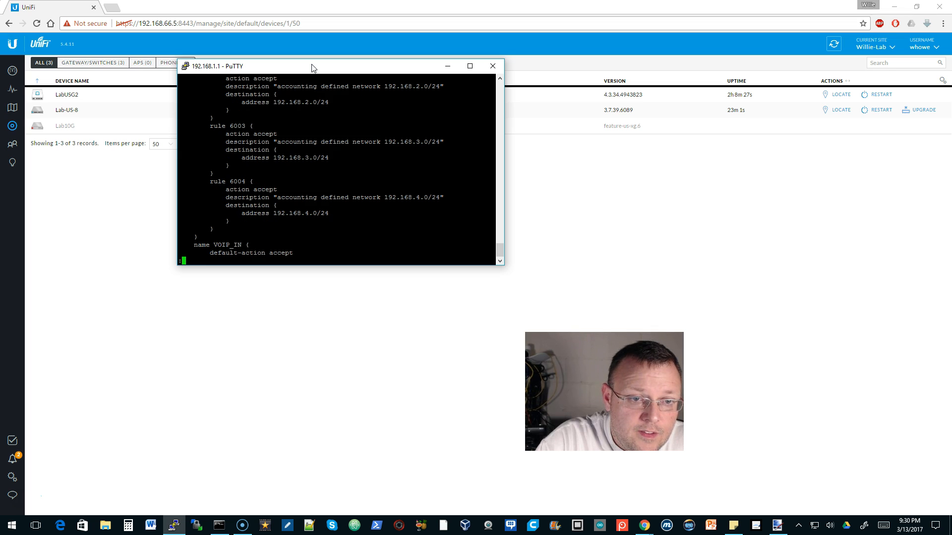
pyautogui.press('space')
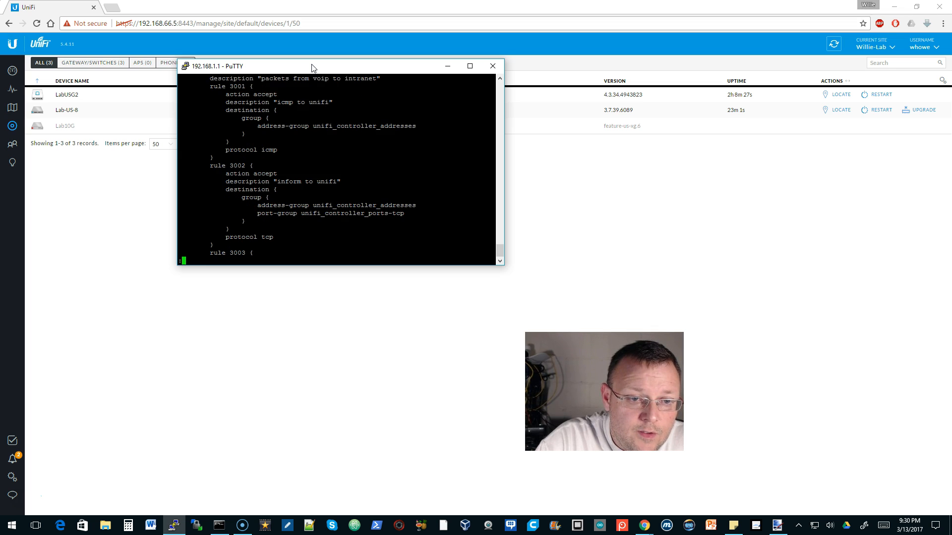
# Step: Page past the VoIP and WAN firewall rules to the interfaces section of the gateway configuration
pyautogui.press('space')
pyautogui.press('space')
pyautogui.press('space')
pyautogui.press('space')
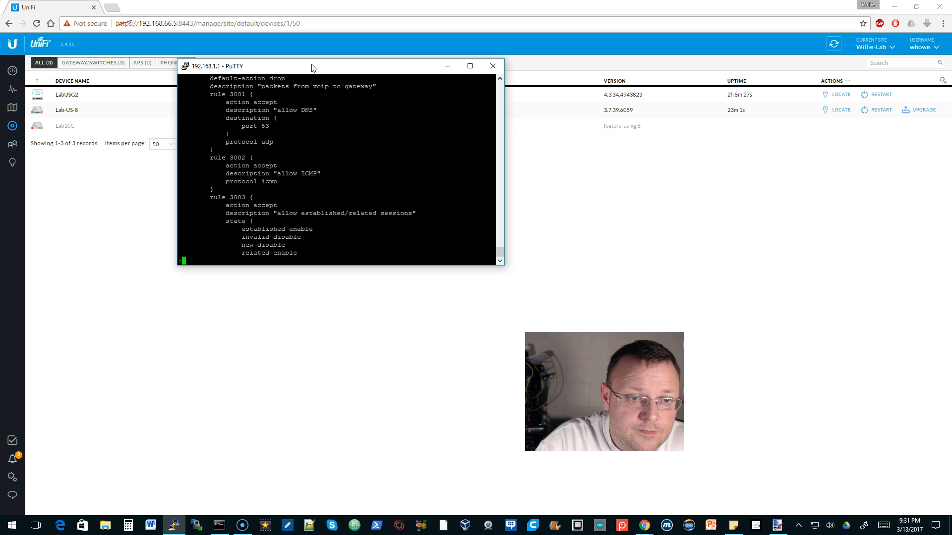
pyautogui.press('space')
pyautogui.press('space')
pyautogui.press('space')
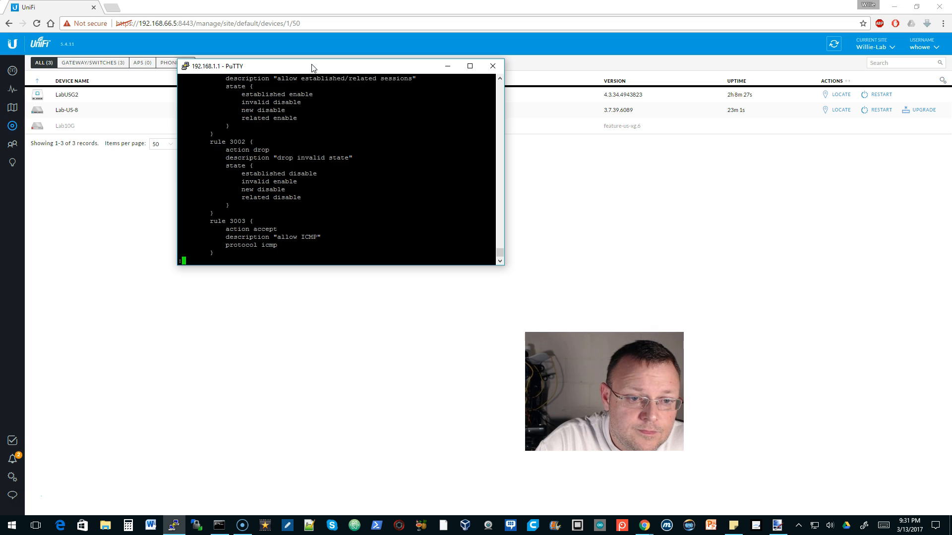
pyautogui.press('space')
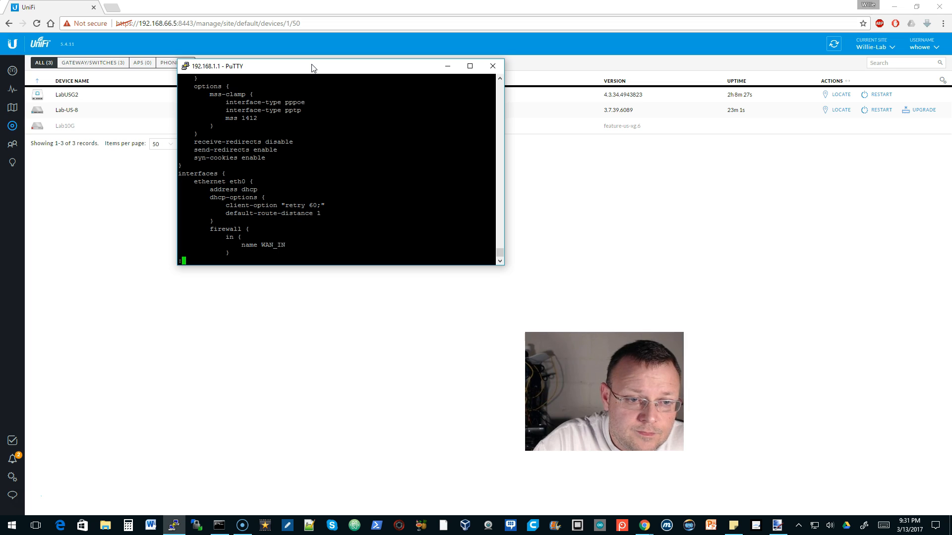
# Step: Examine the address and firewall settings of ethernet eth0 and eth1 in the gateway configuration
pyautogui.press('Return')
pyautogui.press('Return')
pyautogui.press('Return')
pyautogui.press('Return')
pyautogui.press('Return')
pyautogui.press('Return')
pyautogui.press('Return')
pyautogui.press('Return')
pyautogui.press('Return')
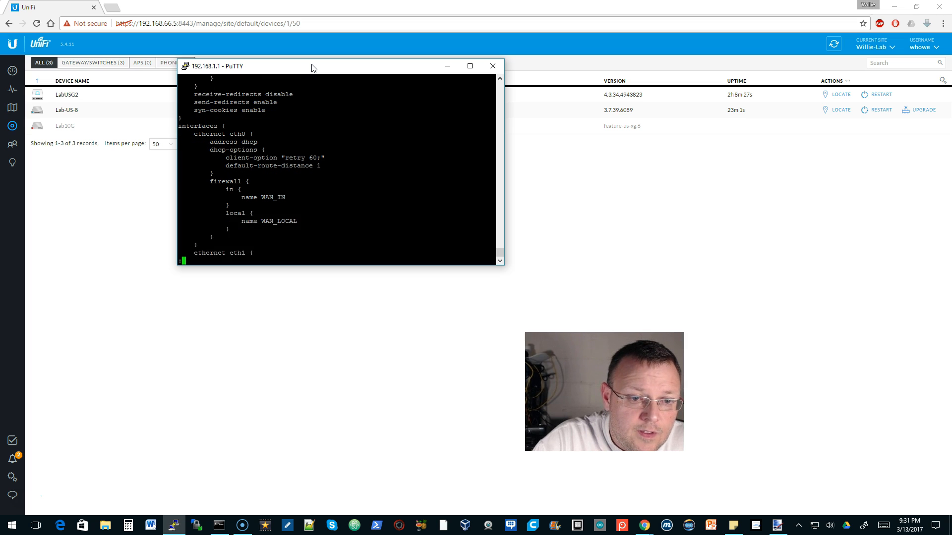
pyautogui.press('Return')
pyautogui.press('Return')
pyautogui.press('Return')
pyautogui.press('Return')
pyautogui.press('Return')
pyautogui.press('Return')
pyautogui.press('Return')
pyautogui.press('Return')
pyautogui.press('Return')
pyautogui.press('Return')
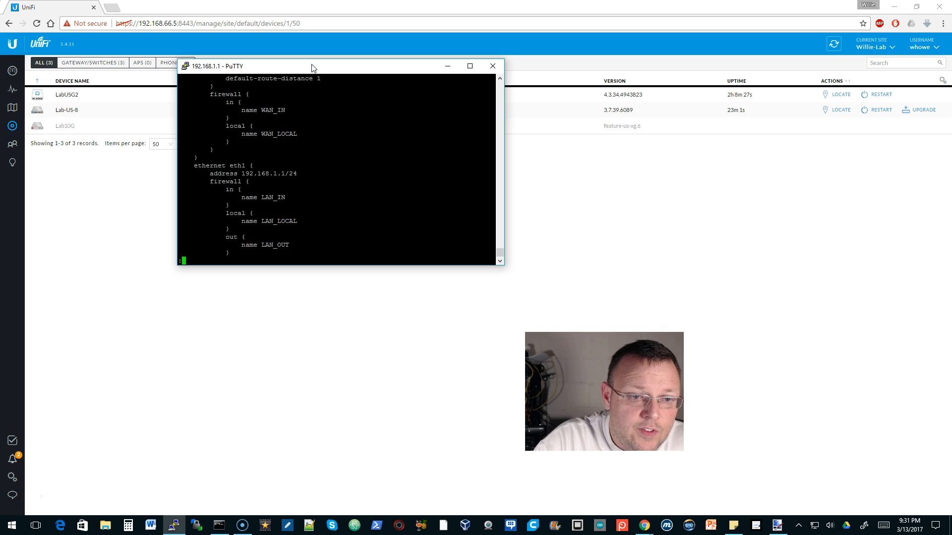
pyautogui.press('Return')
pyautogui.press('Return')
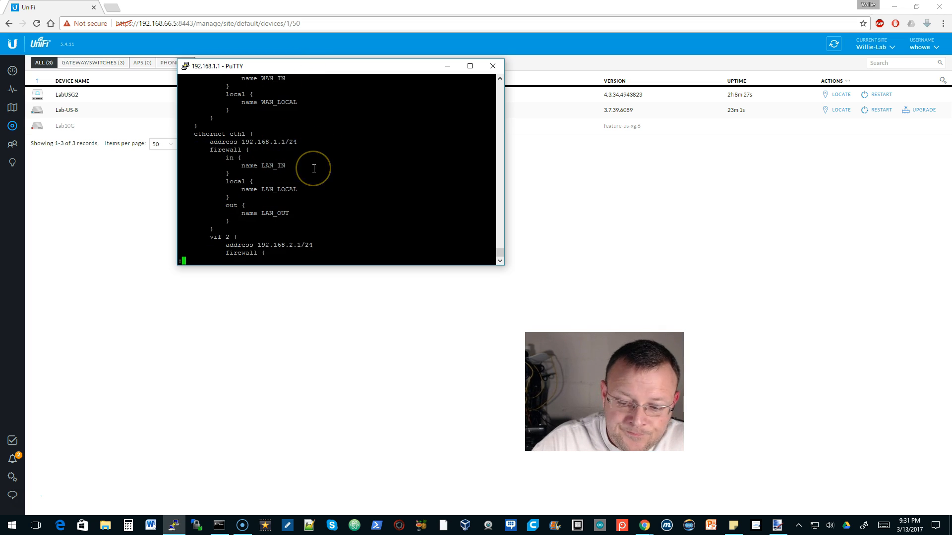
# Step: Examine the address and firewall settings of vif 2 under eth1
pyautogui.press('Return')
pyautogui.press('Return')
pyautogui.press('Return')
pyautogui.press('Return')
pyautogui.press('Return')
pyautogui.press('Return')
pyautogui.press('Return')
pyautogui.press('Return')
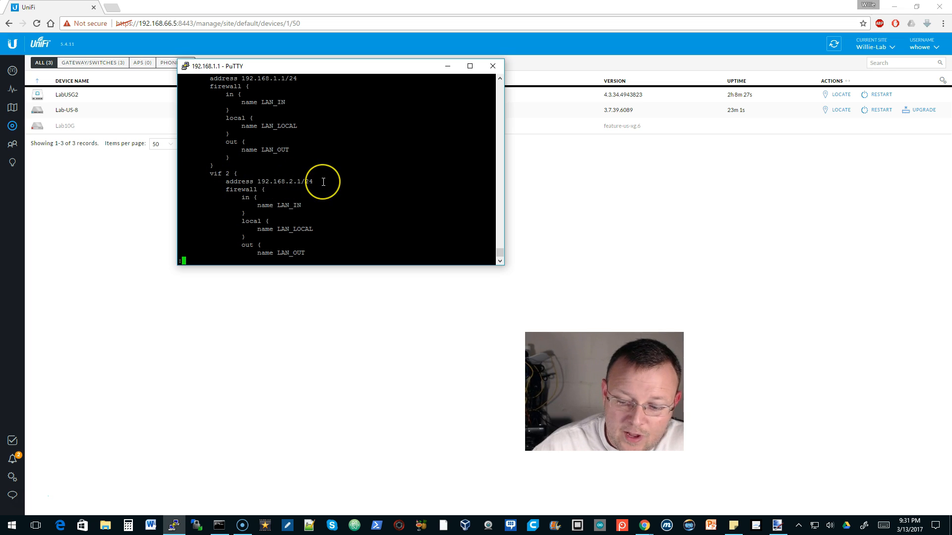
# Step: Continue to vif 3 under eth1 and examine its address and firewall settings
pyautogui.press('Return')
pyautogui.press('Return')
pyautogui.press('Return')
pyautogui.press('Return')
pyautogui.press('Return')
pyautogui.press('Return')
pyautogui.press('Return')
pyautogui.press('Return')
pyautogui.press('Return')
pyautogui.press('Return')
pyautogui.press('Return')
pyautogui.press('Return')
pyautogui.press('Return')
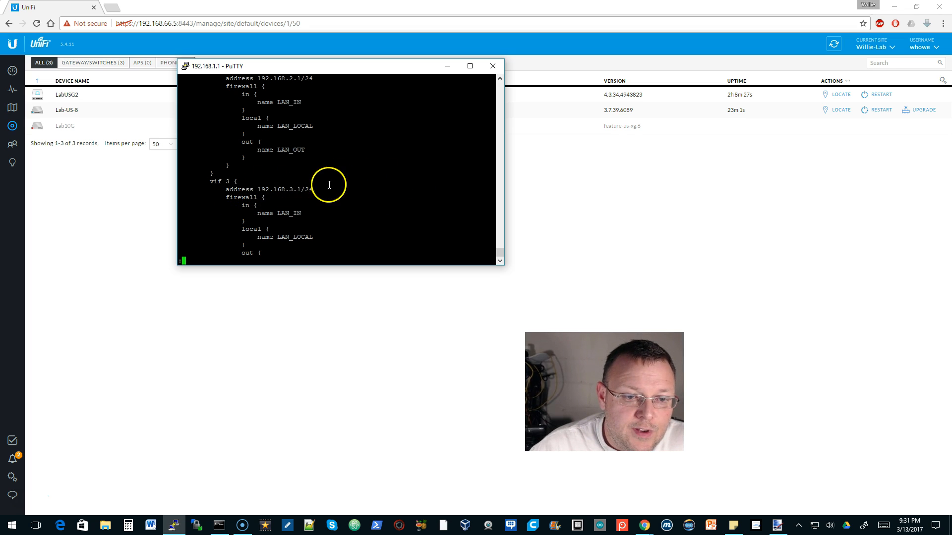
# Step: Read the rest of the vif 3 block, examining its local and outbound firewall assignments
pyautogui.press('Return')
pyautogui.press('Return')
pyautogui.press('Return')
pyautogui.press('Return')
pyautogui.press('Return')
pyautogui.press('Return')
pyautogui.press('Return')
pyautogui.press('Return')
pyautogui.press('Return')
pyautogui.press('Return')
pyautogui.press('Return')
pyautogui.press('Return')
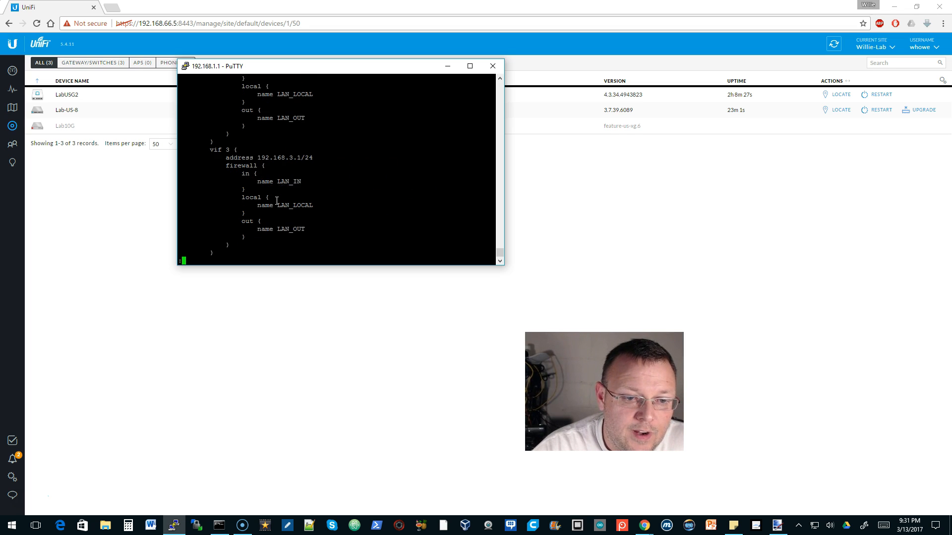
# Step: Continue to vif 4 under eth1 and examine its address and firewall settings
pyautogui.press('Return')
pyautogui.press('Return')
pyautogui.press('Return')
pyautogui.press('Return')
pyautogui.press('Return')
pyautogui.press('Return')
pyautogui.press('Return')
pyautogui.press('Return')
pyautogui.press('Return')
pyautogui.press('Return')
pyautogui.press('Return')
pyautogui.press('Return')
pyautogui.press('Return')
pyautogui.press('Return')
pyautogui.press('Return')
pyautogui.press('Return')
pyautogui.press('Return')
pyautogui.press('Return')
pyautogui.press('Return')
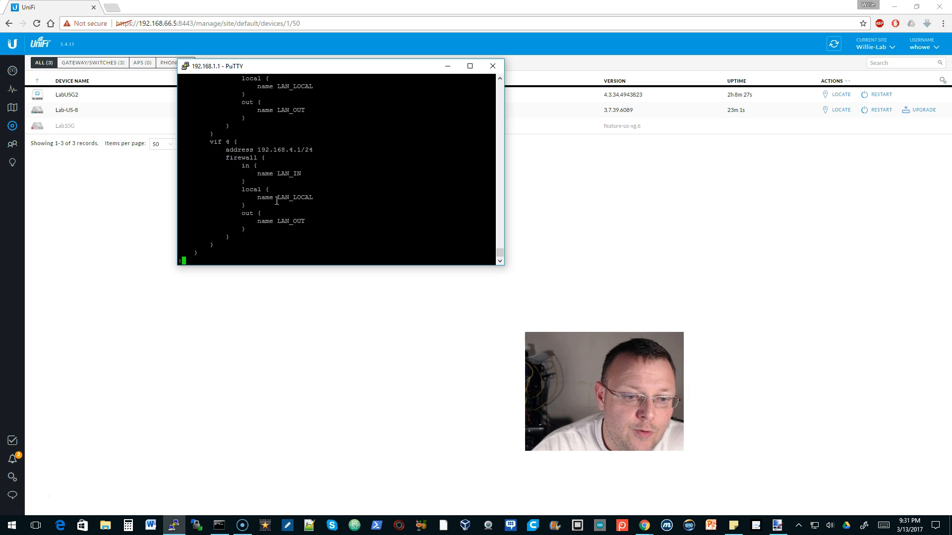
# Step: Examine the eth2 and loopback entries and the LAN and WAN interfaces in the port-forward section
pyautogui.press('Return')
pyautogui.press('Return')
pyautogui.press('Return')
pyautogui.press('Return')
pyautogui.press('Return')
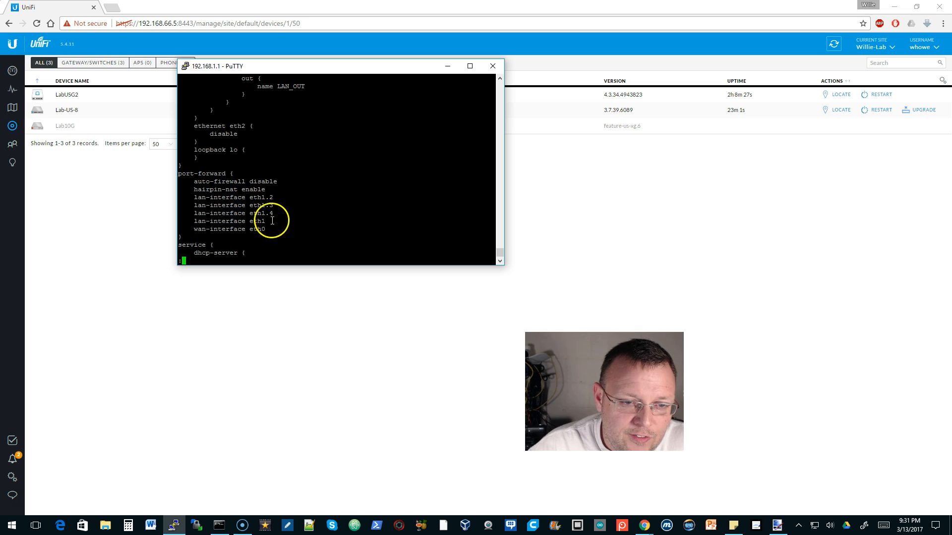
# Step: Examine the DHCP server settings for the vlan1 shared network in the gateway configuration's service section
pyautogui.press('Down')
pyautogui.press('Down')
pyautogui.press('Down')
pyautogui.press('Down')
pyautogui.press('Down')
pyautogui.press('Down')
pyautogui.press('Down')
pyautogui.press('Down')
pyautogui.press('Down')
pyautogui.press('Down')
pyautogui.press('Down')
pyautogui.press('Down')
pyautogui.press('Down')
pyautogui.press('Down')
pyautogui.press('Down')
pyautogui.press('Down')
pyautogui.press('Down')
pyautogui.press('Down')
pyautogui.press('Down')
pyautogui.press('Down')
pyautogui.press('Down')
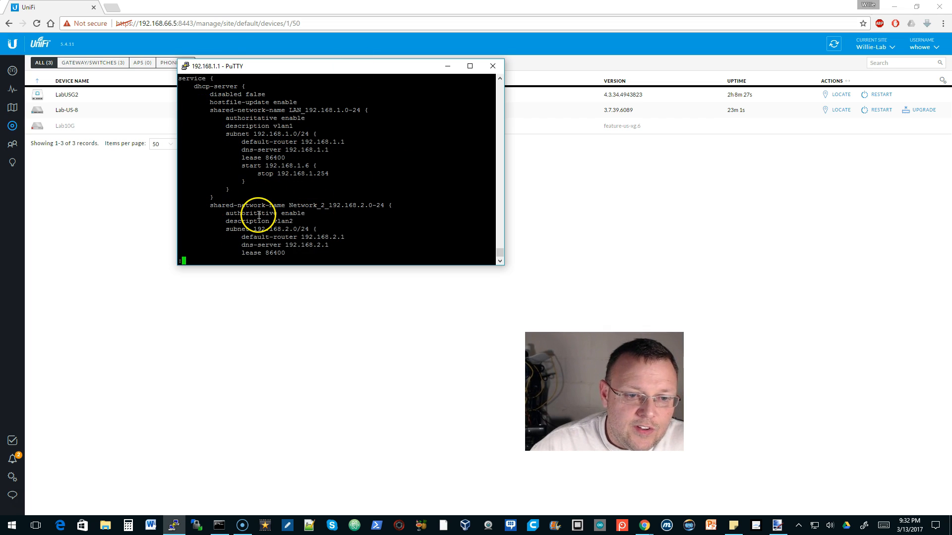
# Step: Examine the vlan2 shared network's router, DNS server, lease and address range in the DHCP server settings
pyautogui.press('Down')
pyautogui.press('Down')
pyautogui.press('Down')
pyautogui.press('Down')
pyautogui.press('Down')
pyautogui.press('Down')
pyautogui.press('Down')
pyautogui.press('Down')
pyautogui.press('Down')
pyautogui.press('Down')
pyautogui.press('Down')
pyautogui.press('Down')
pyautogui.press('Down')
pyautogui.press('Down')
pyautogui.press('Down')
pyautogui.press('Down')
pyautogui.press('Down')
pyautogui.press('Down')
pyautogui.press('Down')
pyautogui.press('Down')
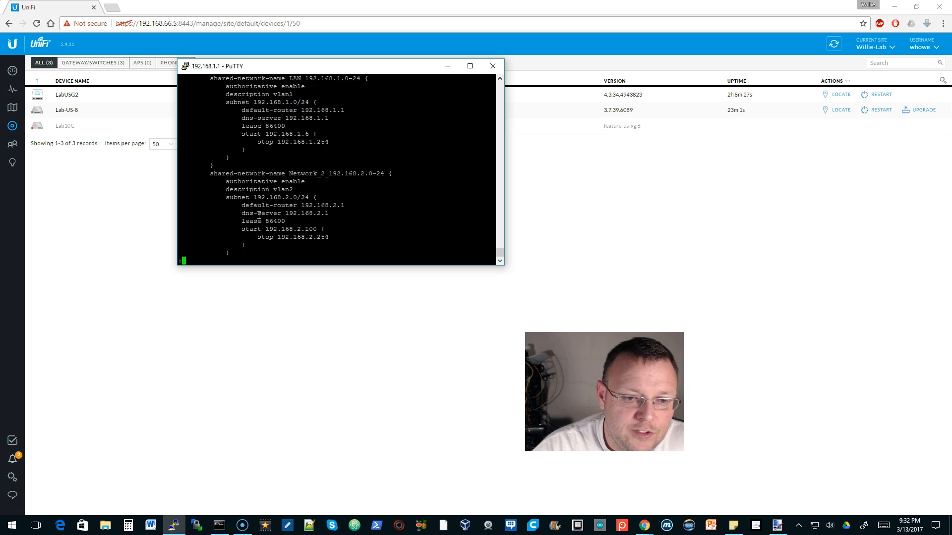
# Step: Page past the remaining DHCP networks and look over the DNS forwarding, GUI and LLDP settings
pyautogui.press('Down')
pyautogui.press('Down')
pyautogui.press('Down')
pyautogui.press('Down')
pyautogui.press('Down')
pyautogui.press('Down')
pyautogui.press('Down')
pyautogui.press('Down')
pyautogui.press('Down')
pyautogui.press('Down')
pyautogui.press('Down')
pyautogui.press('Down')
pyautogui.press('Down')
pyautogui.press('Down')
pyautogui.press('Down')
pyautogui.press('Down')
pyautogui.press('Down')
pyautogui.press('Down')
pyautogui.press('Down')
pyautogui.press('Down')
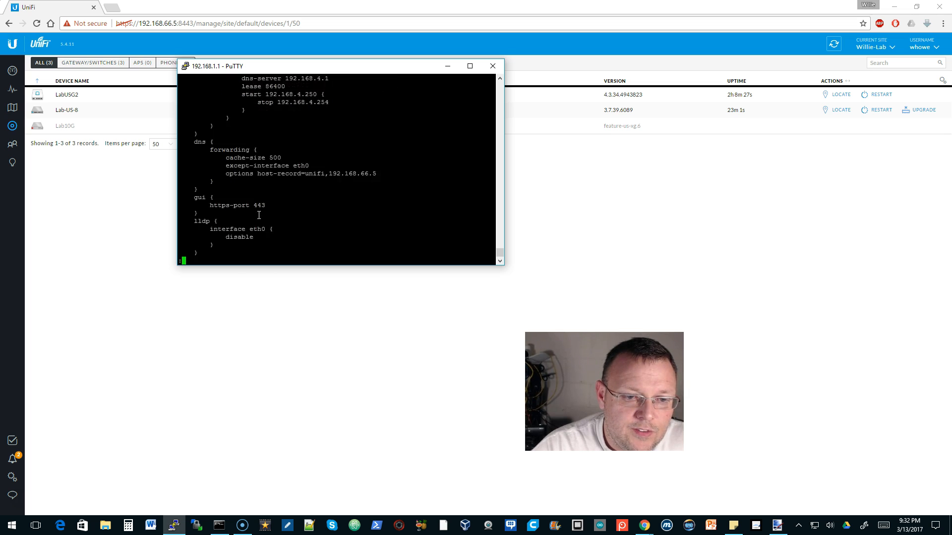
# Step: Examine the NAT masquerade rule for the corporate network in the gateway configuration
pyautogui.press('Down')
pyautogui.press('Down')
pyautogui.press('Down')
pyautogui.press('Down')
pyautogui.press('Down')
pyautogui.press('Down')
pyautogui.press('Down')
pyautogui.press('Down')
pyautogui.press('Down')
pyautogui.press('Down')
pyautogui.press('Down')
pyautogui.press('Down')
pyautogui.press('Down')
pyautogui.press('Down')
pyautogui.press('Down')
pyautogui.press('Down')
pyautogui.press('Down')
pyautogui.press('Down')
pyautogui.press('Down')
pyautogui.press('Down')
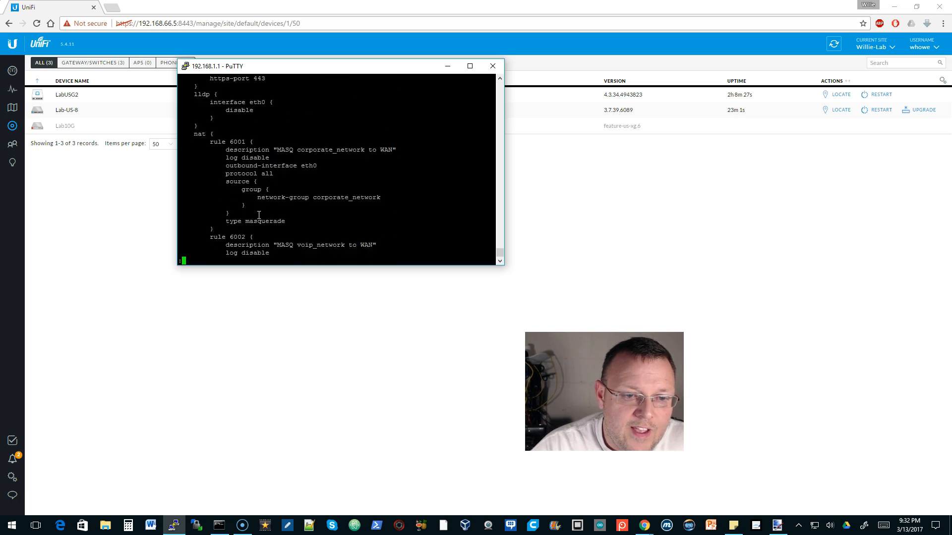
# Step: Page past the VoIP and guest NAT rules to review the SSH settings and the start of the system section
pyautogui.press('Down')
pyautogui.press('Down')
pyautogui.press('Down')
pyautogui.press('Down')
pyautogui.press('Down')
pyautogui.press('Down')
pyautogui.press('Down')
pyautogui.press('Down')
pyautogui.press('Down')
pyautogui.press('Down')
pyautogui.press('Down')
pyautogui.press('Down')
pyautogui.press('Down')
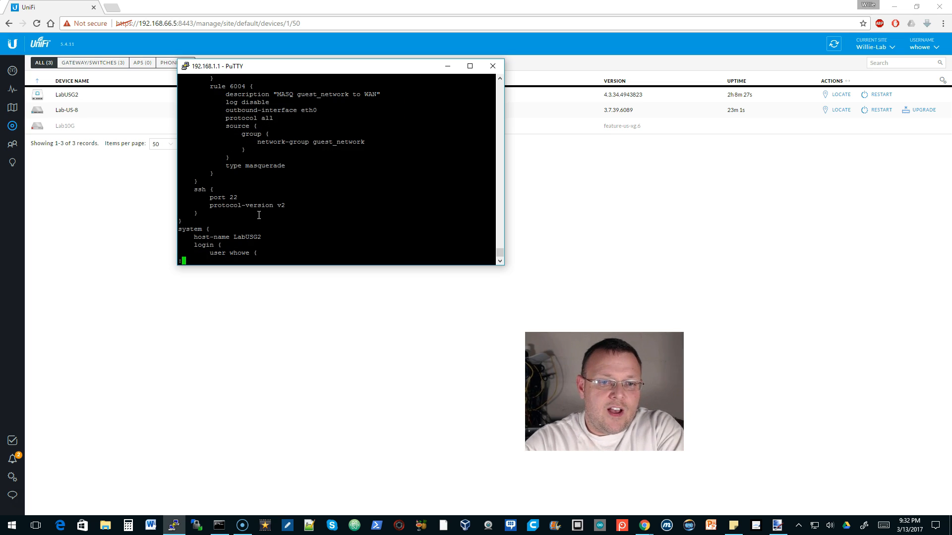
# Step: Quit the configuration listing and end the gateway's SSH session with exit
pyautogui.press('q')
pyautogui.press('Return')
pyautogui.press('Return')
pyautogui.write('exit')
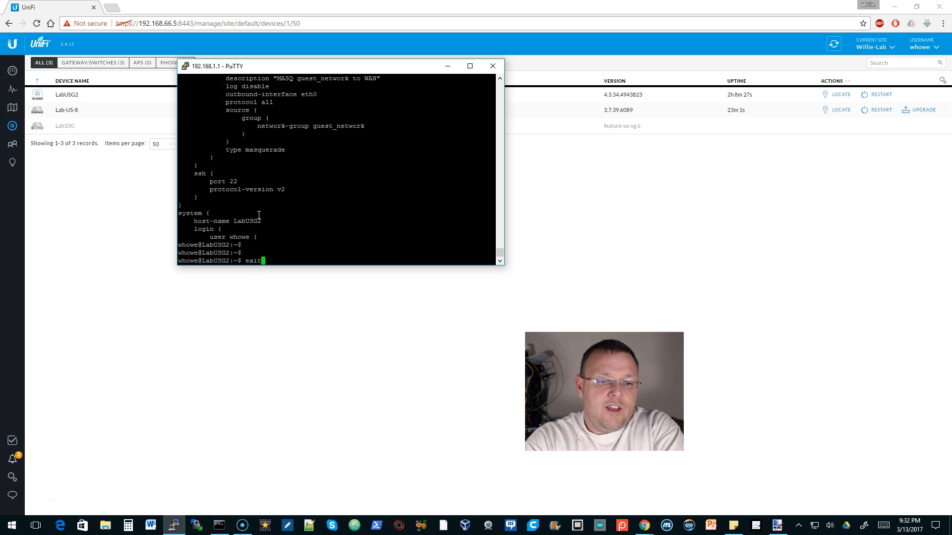
pyautogui.press('Return')
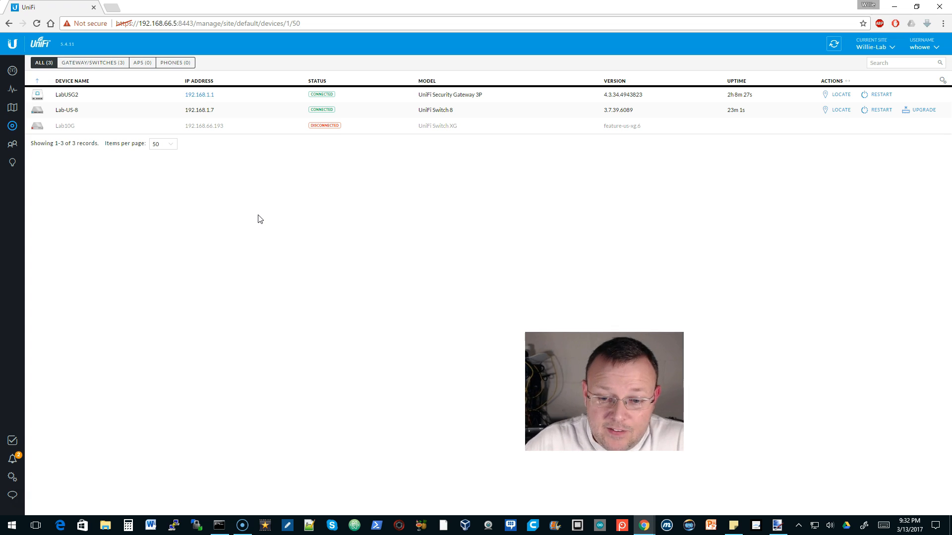